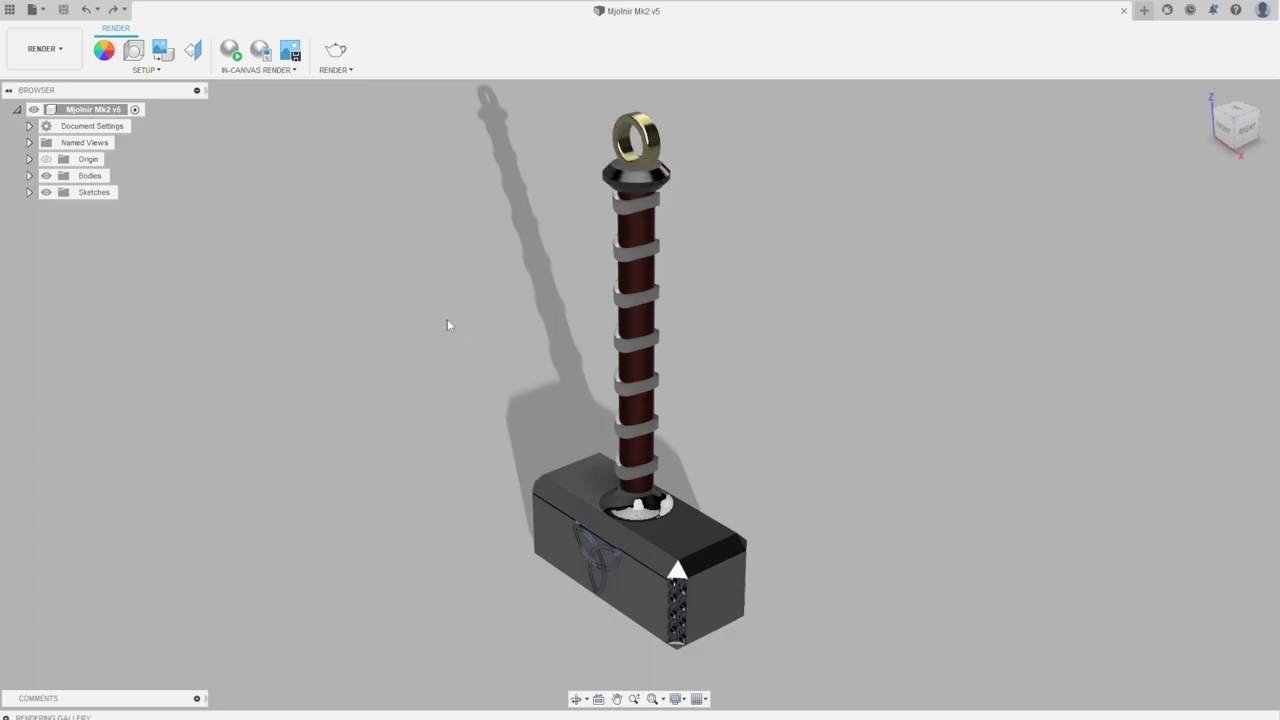
- Start a new blank Untitled design in its own tab
{"action": "left_click", "coordinate": [1143, 11]}
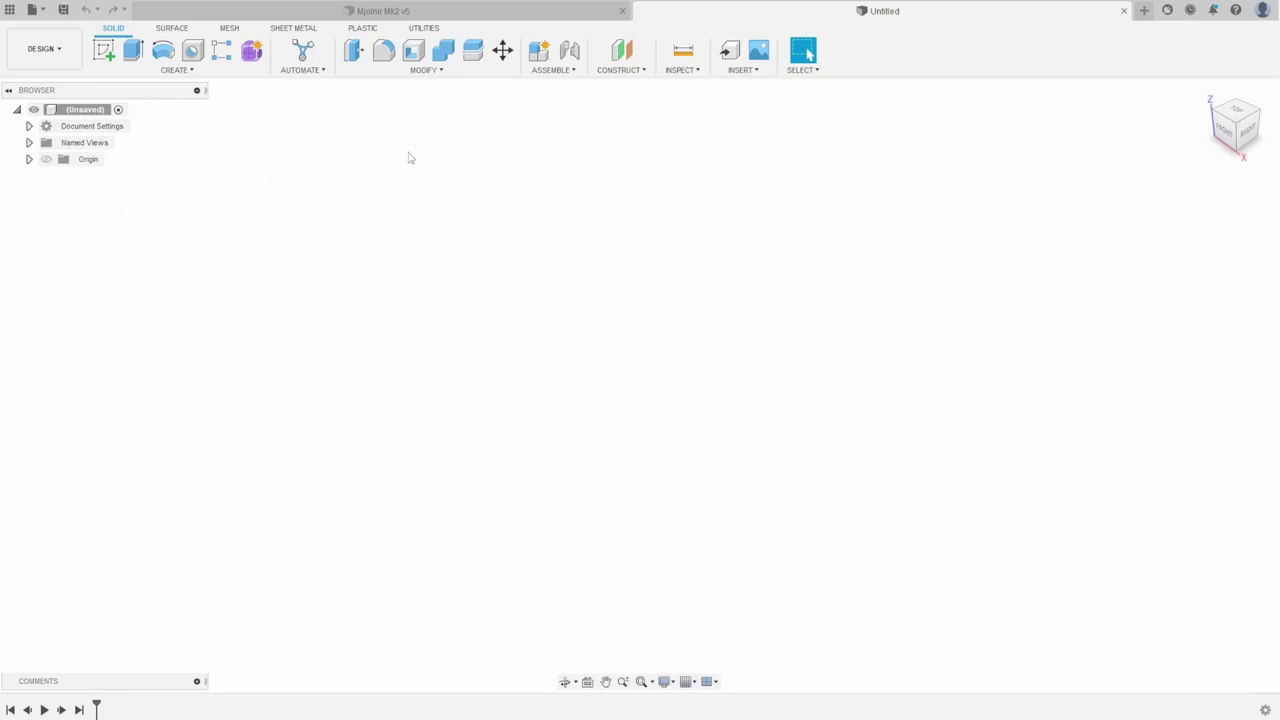
- Save the blank design as 'Mjolnir Mk3' in the 3D Prints › Mjolnir folder
{"action": "left_click", "coordinate": [63, 9]}
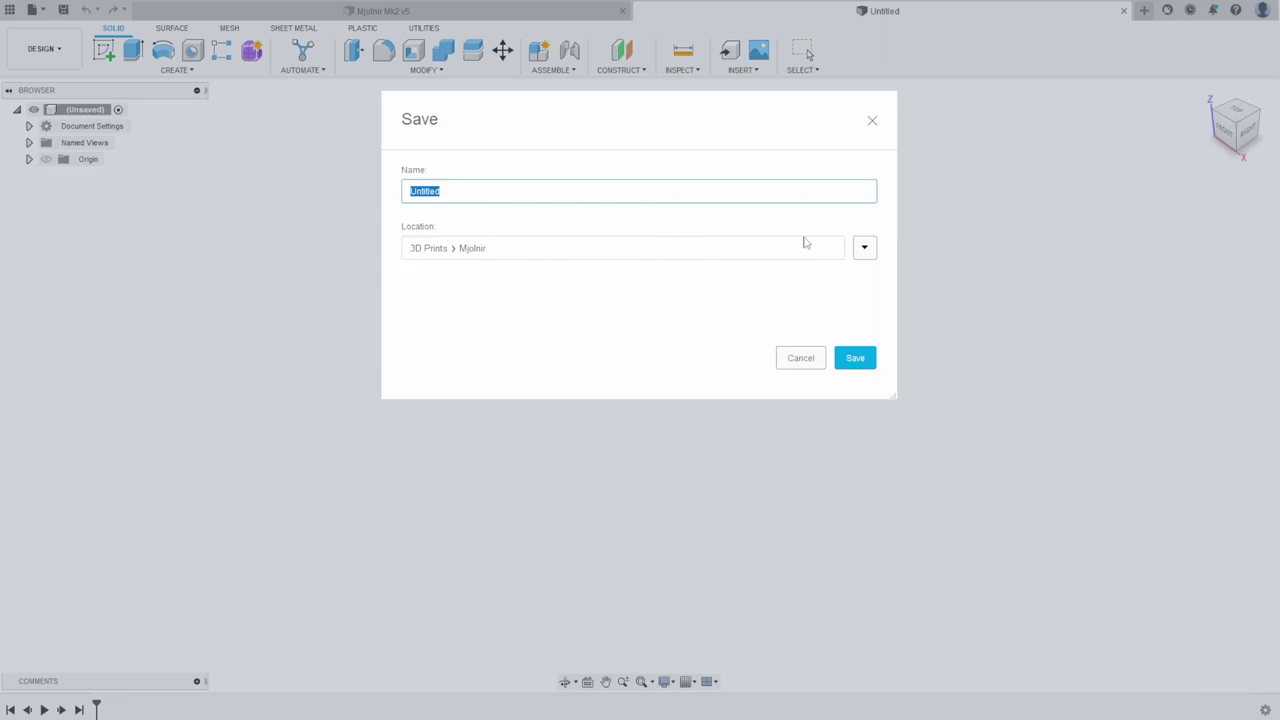
{"action": "left_click", "coordinate": [864, 249]}
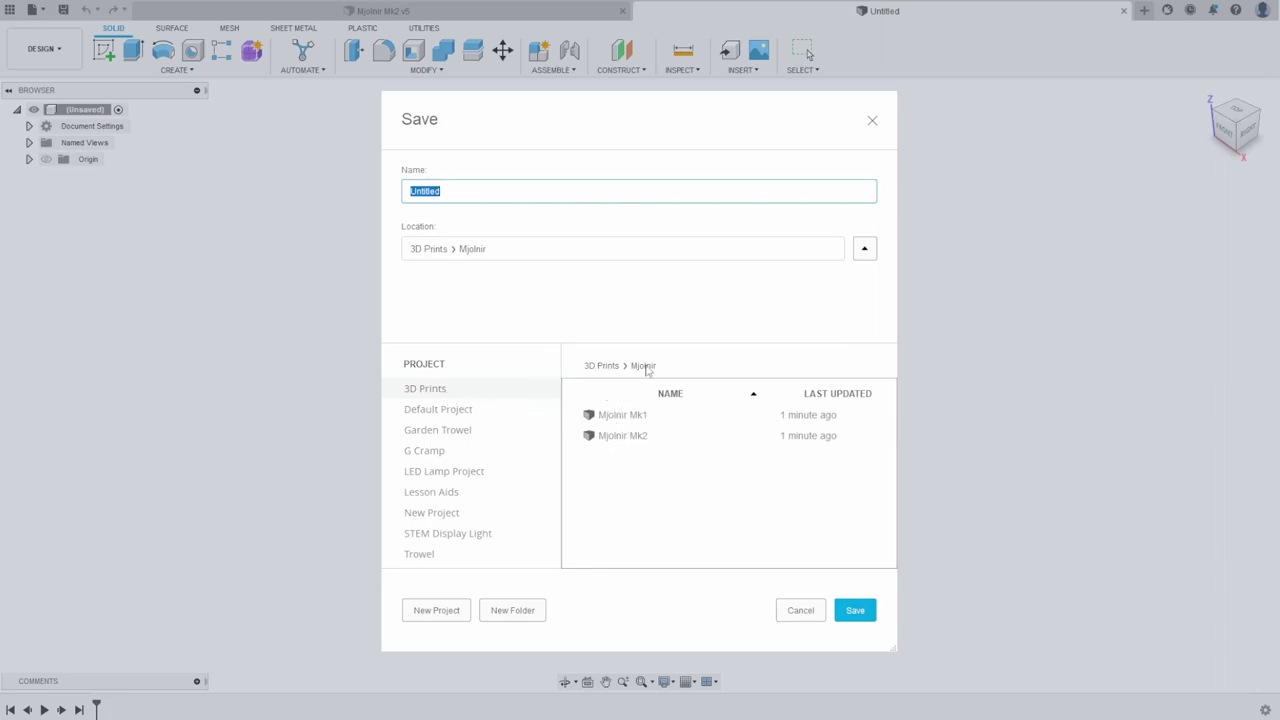
{"action": "left_click", "coordinate": [604, 367]}
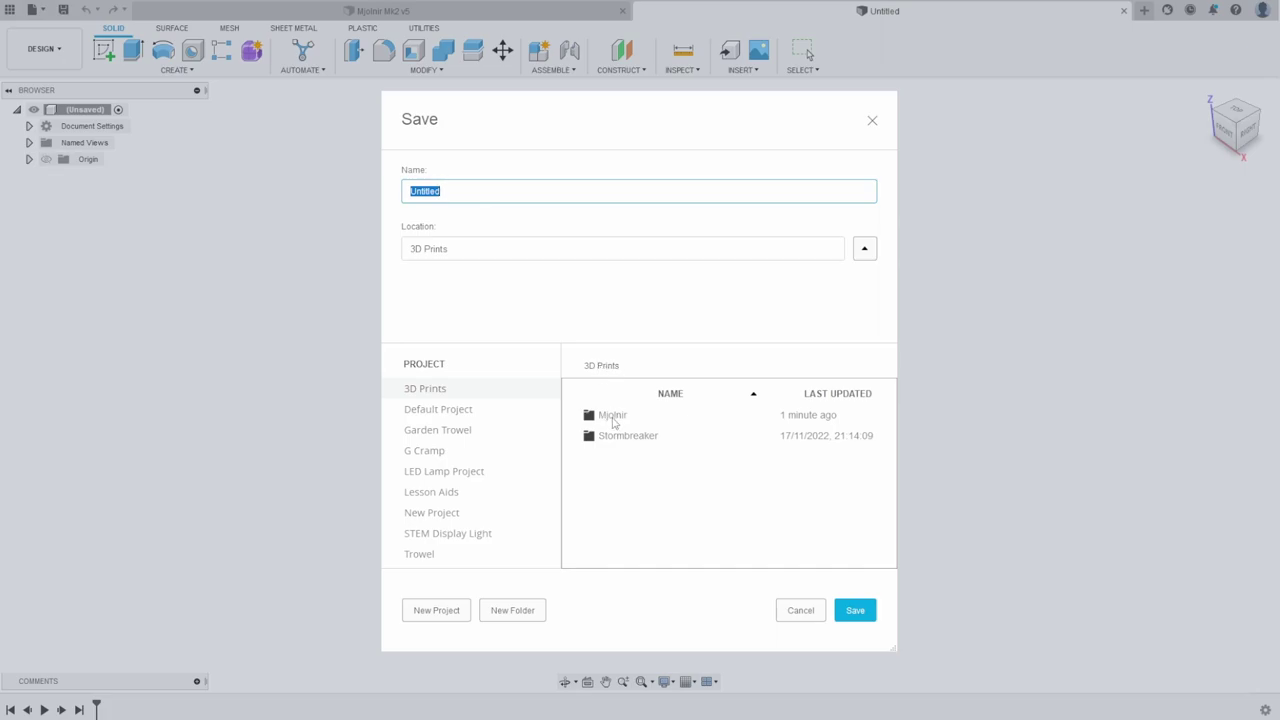
{"action": "double_click", "coordinate": [616, 418]}
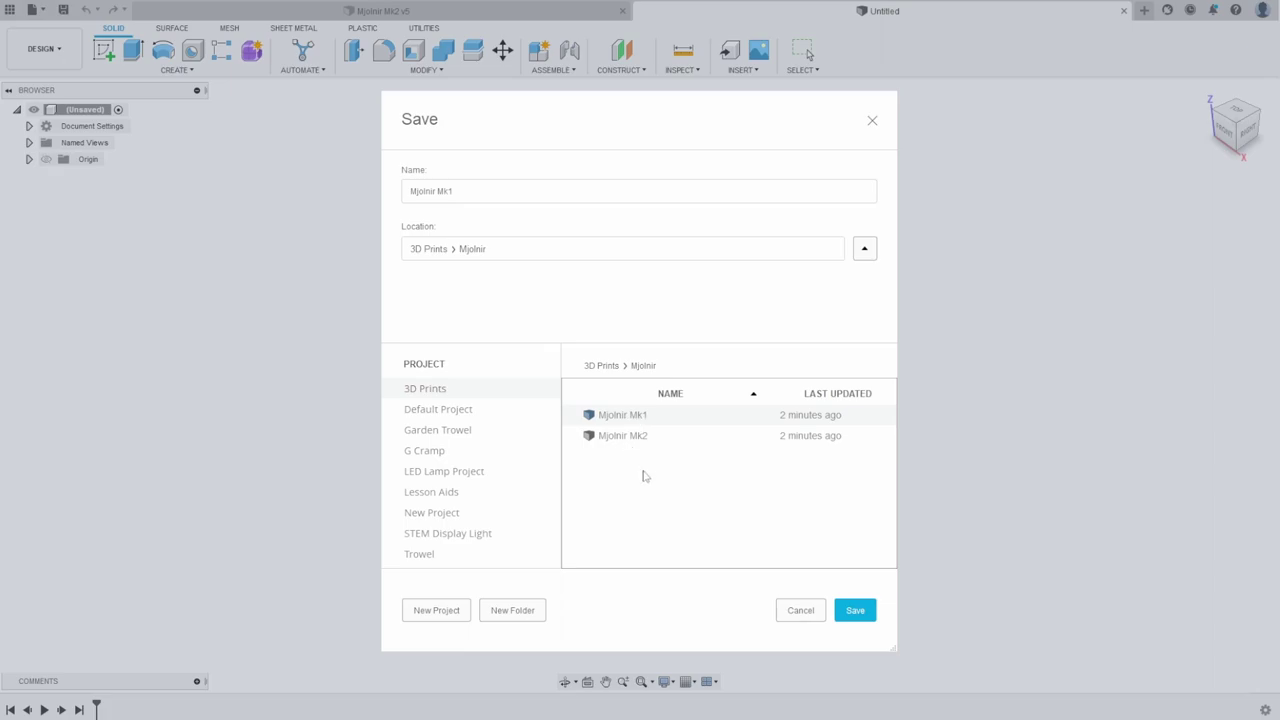
{"action": "left_click", "coordinate": [487, 191]}
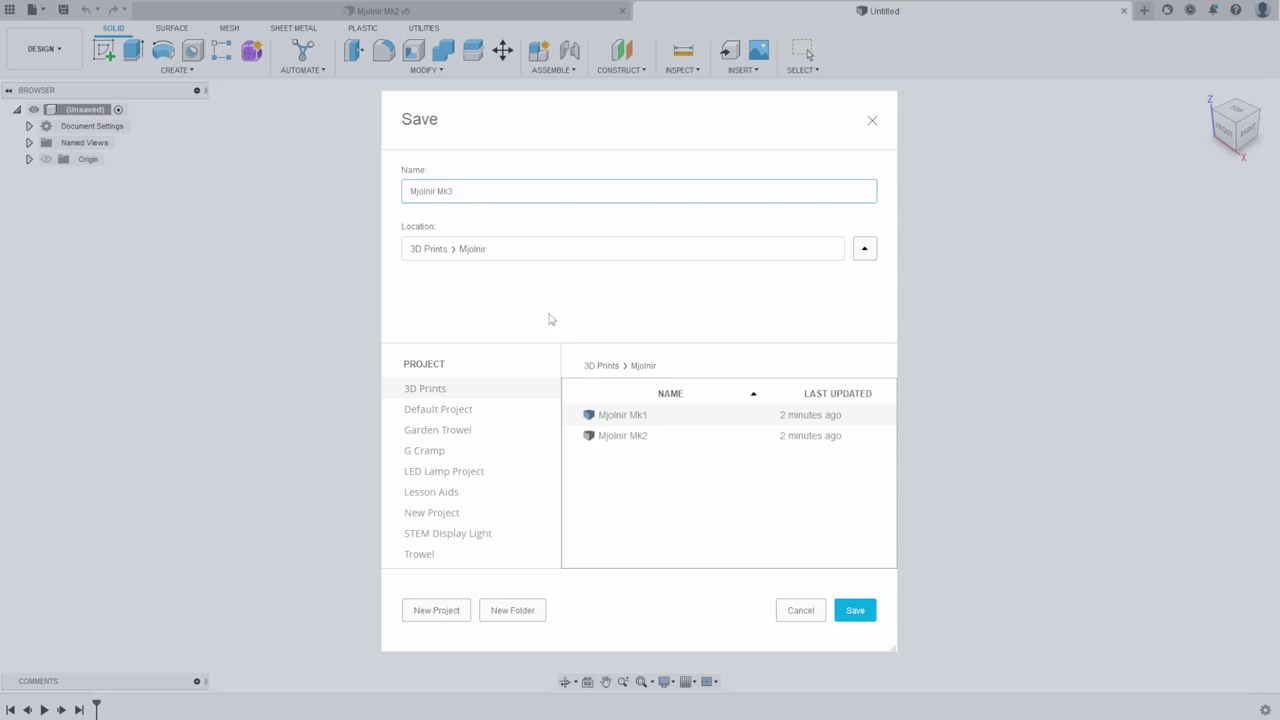
{"action": "left_click", "coordinate": [855, 611]}
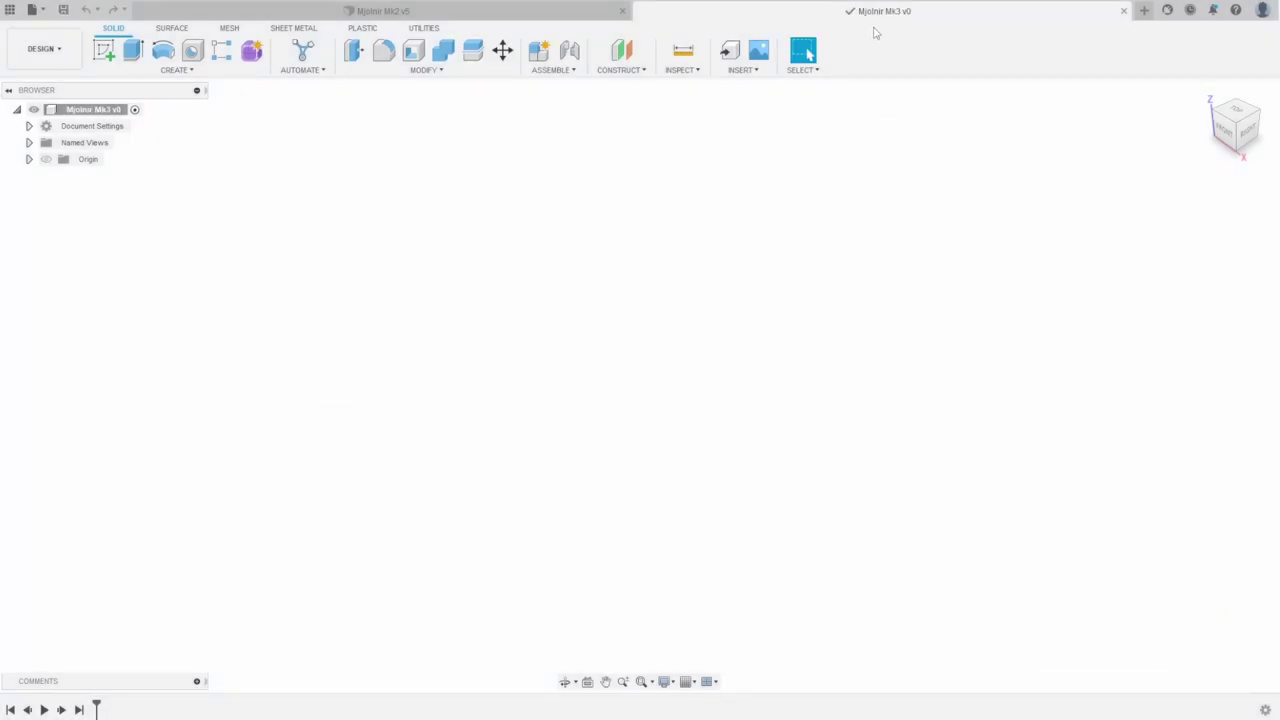
- Check the Data Panel, then begin a new sketch with the view facing front
{"action": "left_click", "coordinate": [8, 10]}
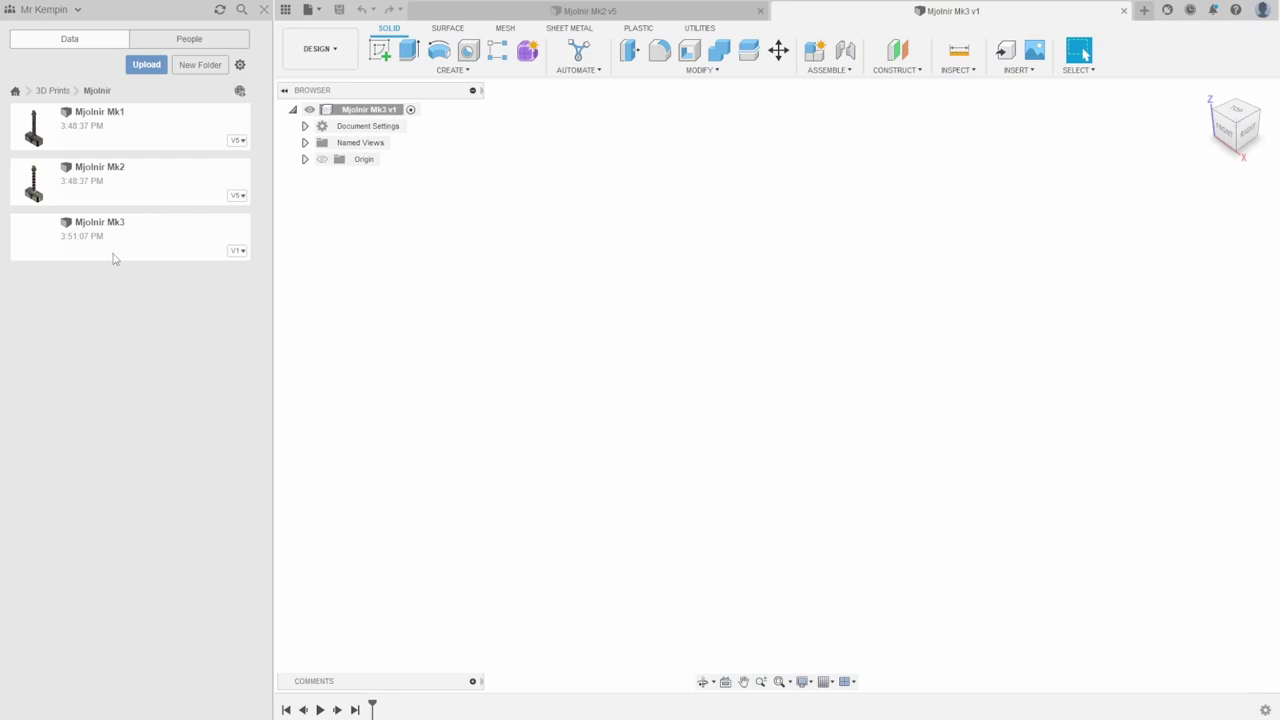
{"action": "left_click", "coordinate": [265, 10]}
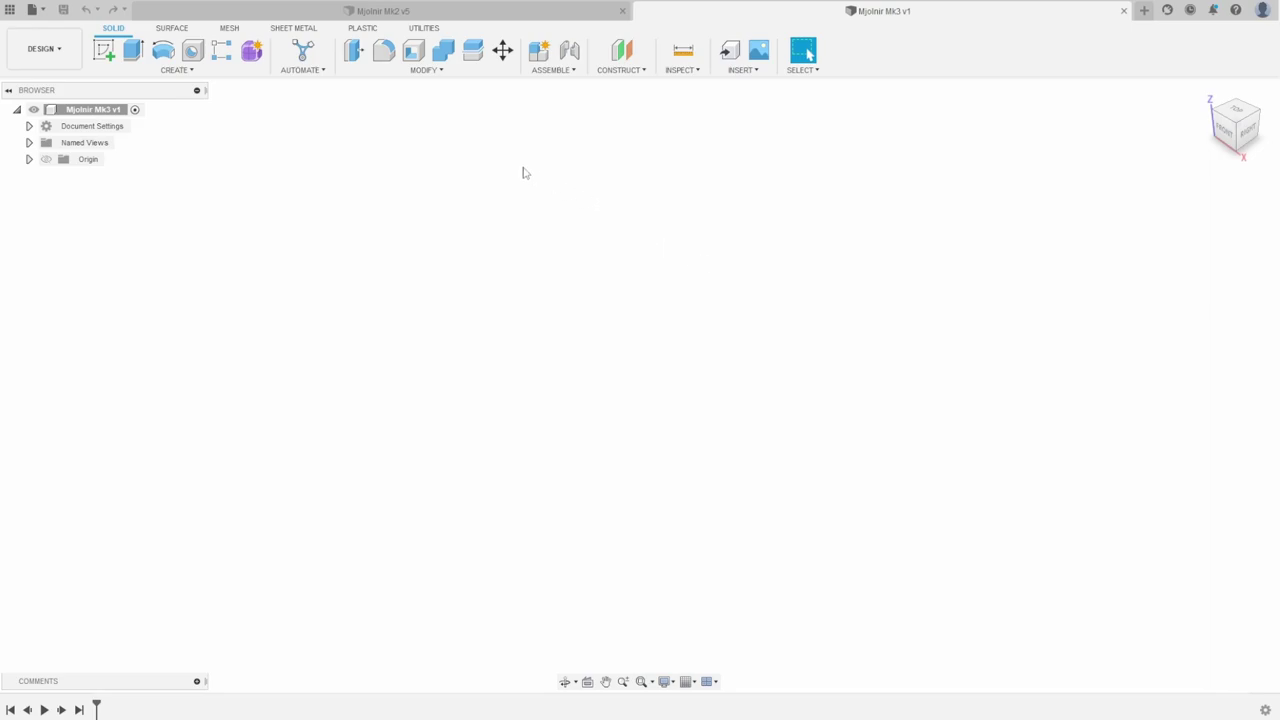
{"action": "left_click", "coordinate": [104, 51]}
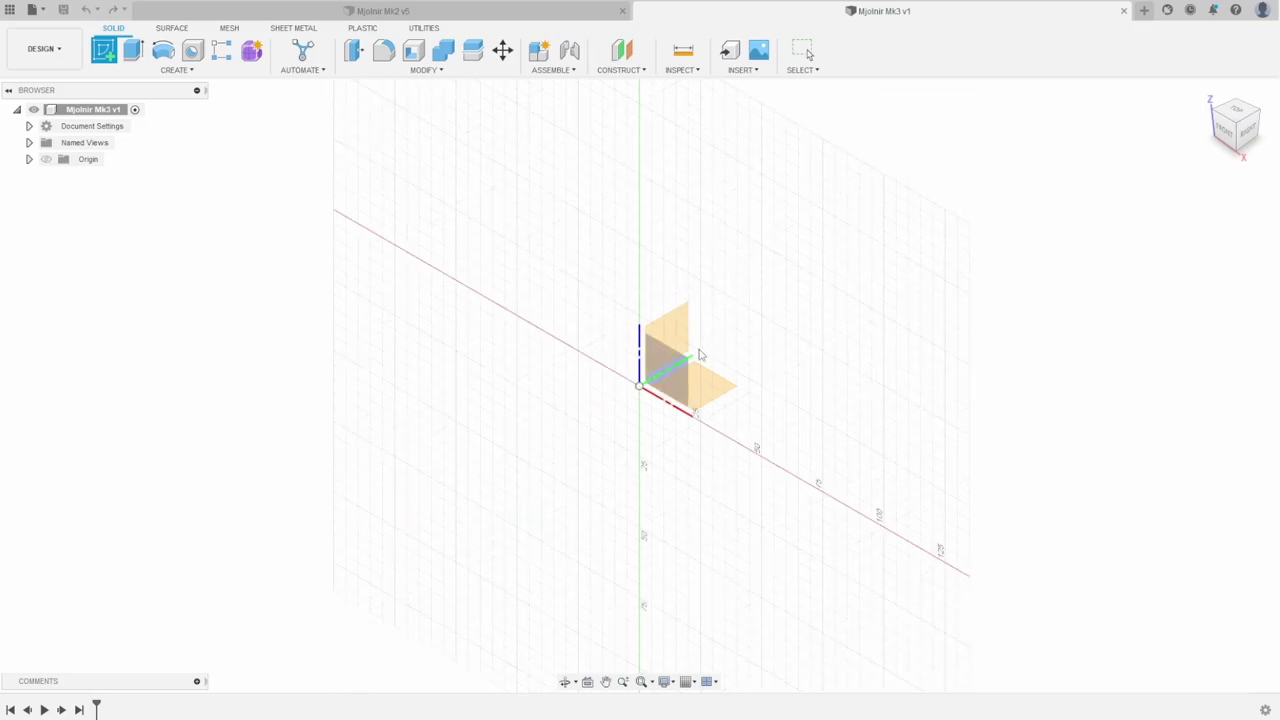
{"action": "left_click", "coordinate": [1231, 137]}
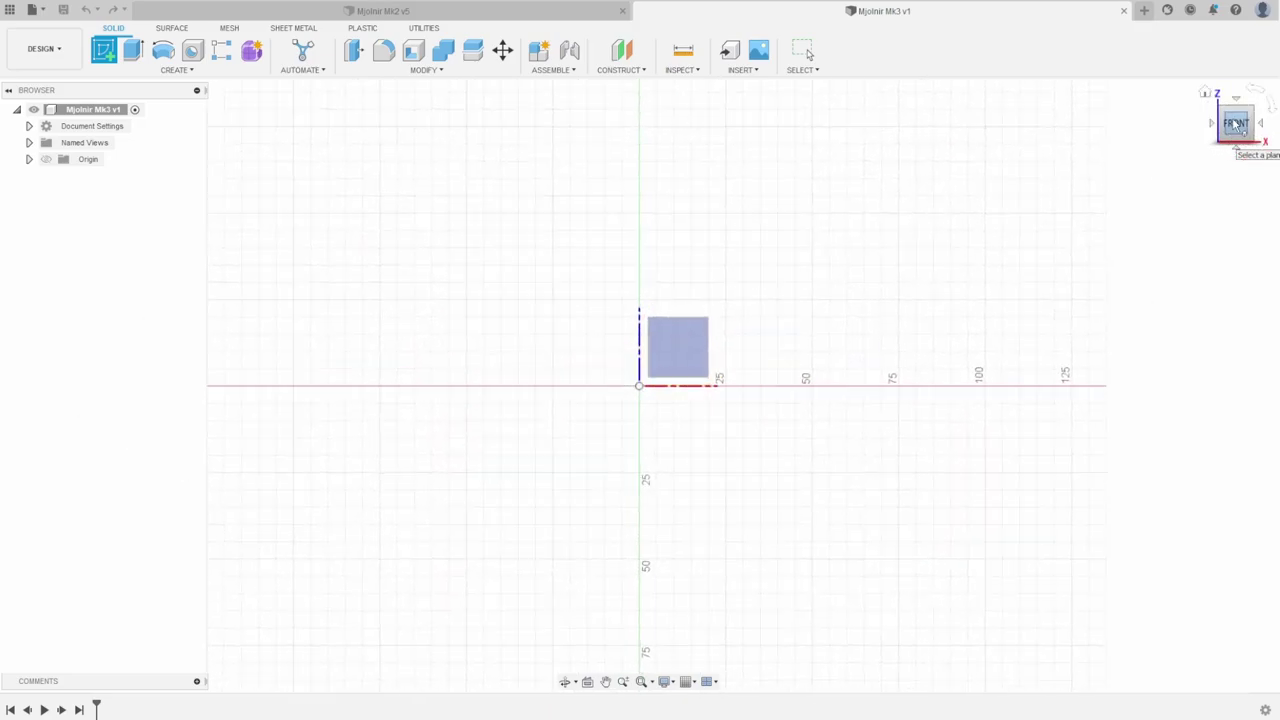
- Draw a 70 × 30 mm two-point rectangle on the front plane
{"action": "left_click", "coordinate": [680, 353]}
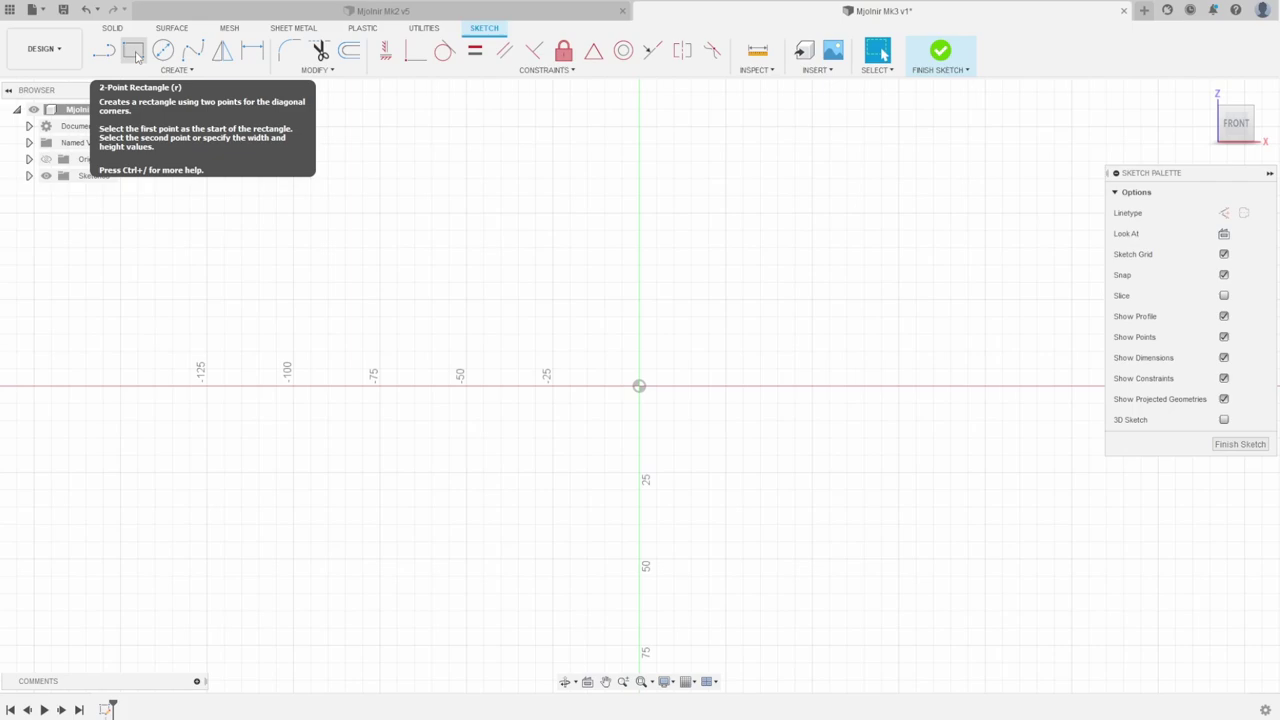
{"action": "left_click", "coordinate": [134, 52]}
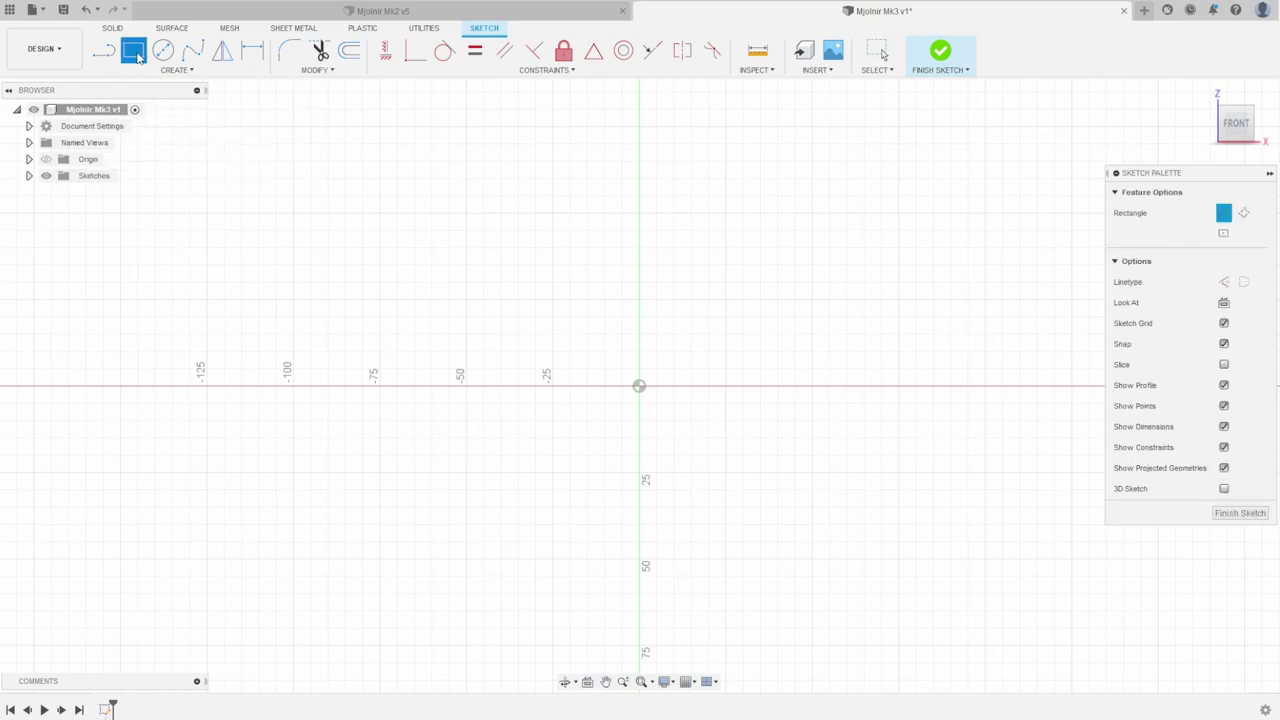
{"action": "left_click", "coordinate": [525, 333]}
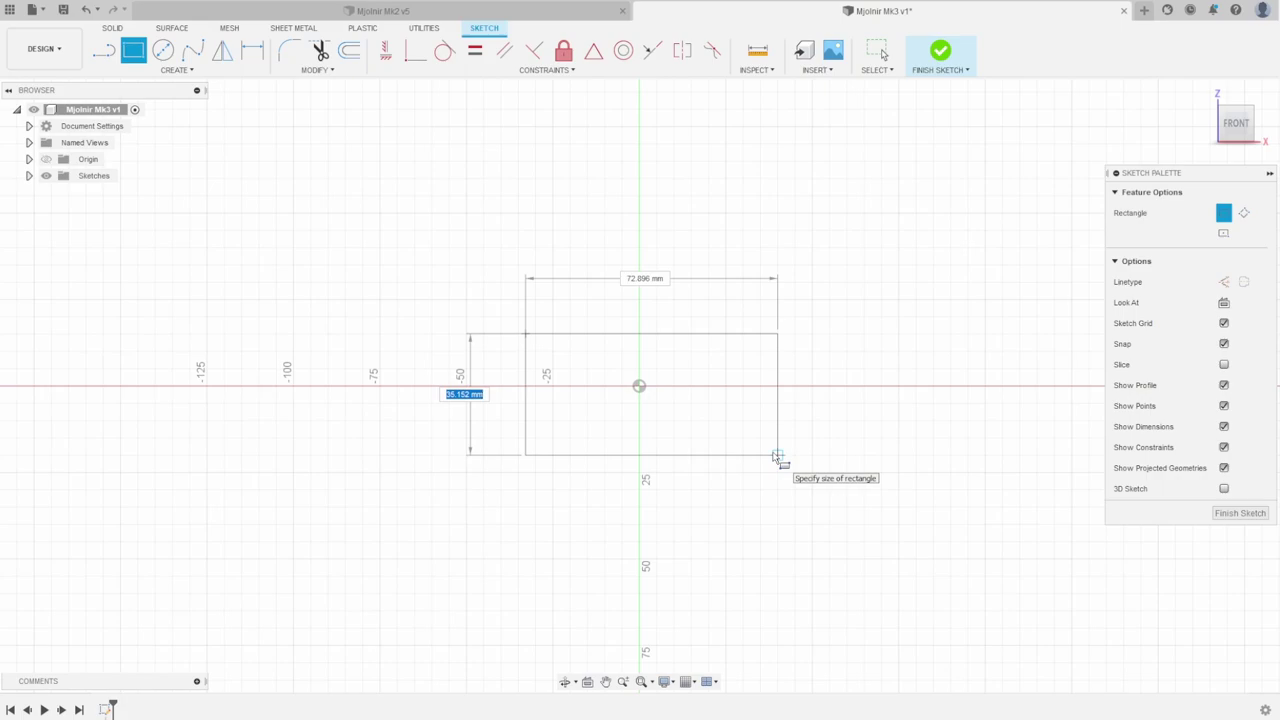
{"action": "type", "text": "30"}
{"action": "key", "text": "Tab"}
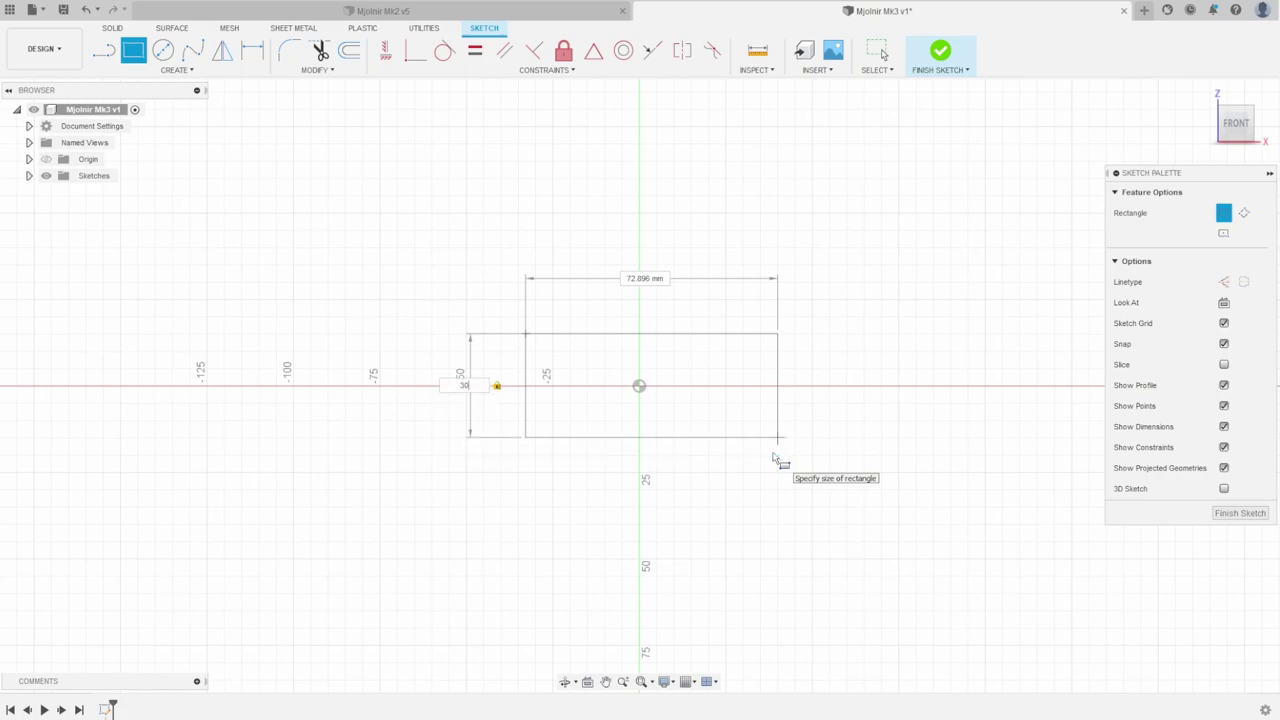
{"action": "key", "text": "Tab"}
{"action": "type", "text": "70"}
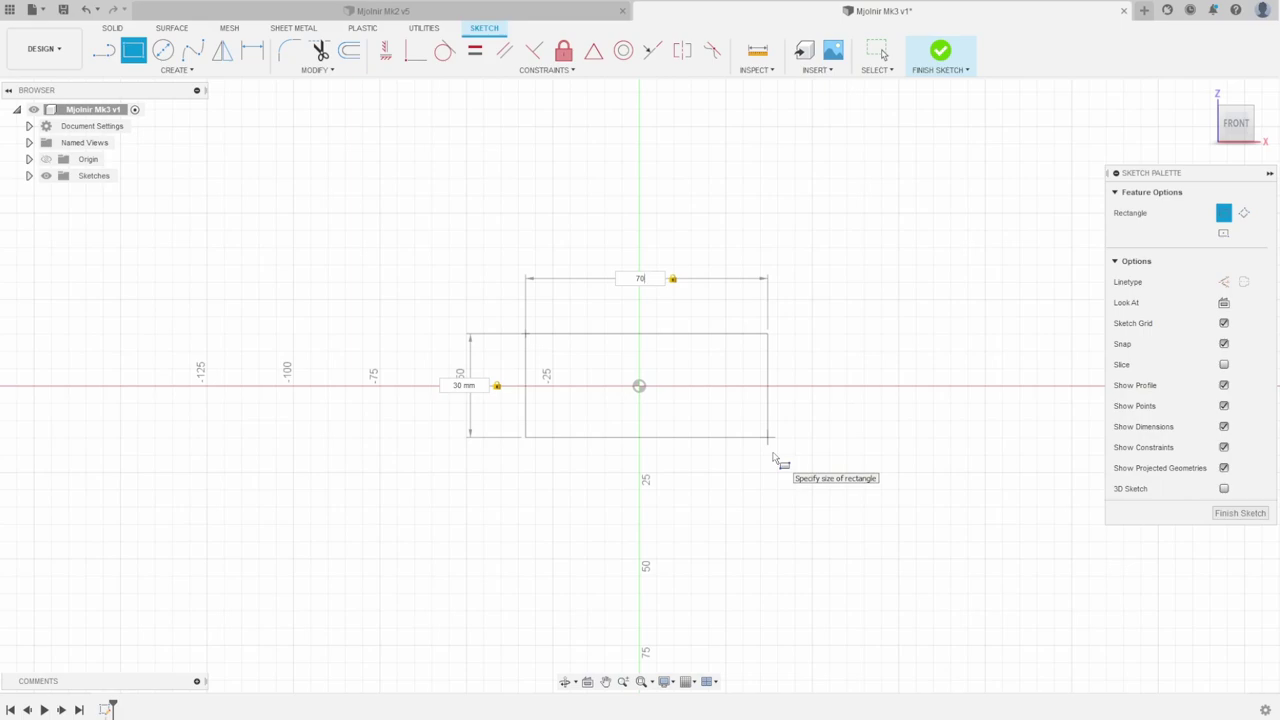
{"action": "key", "text": "Return"}
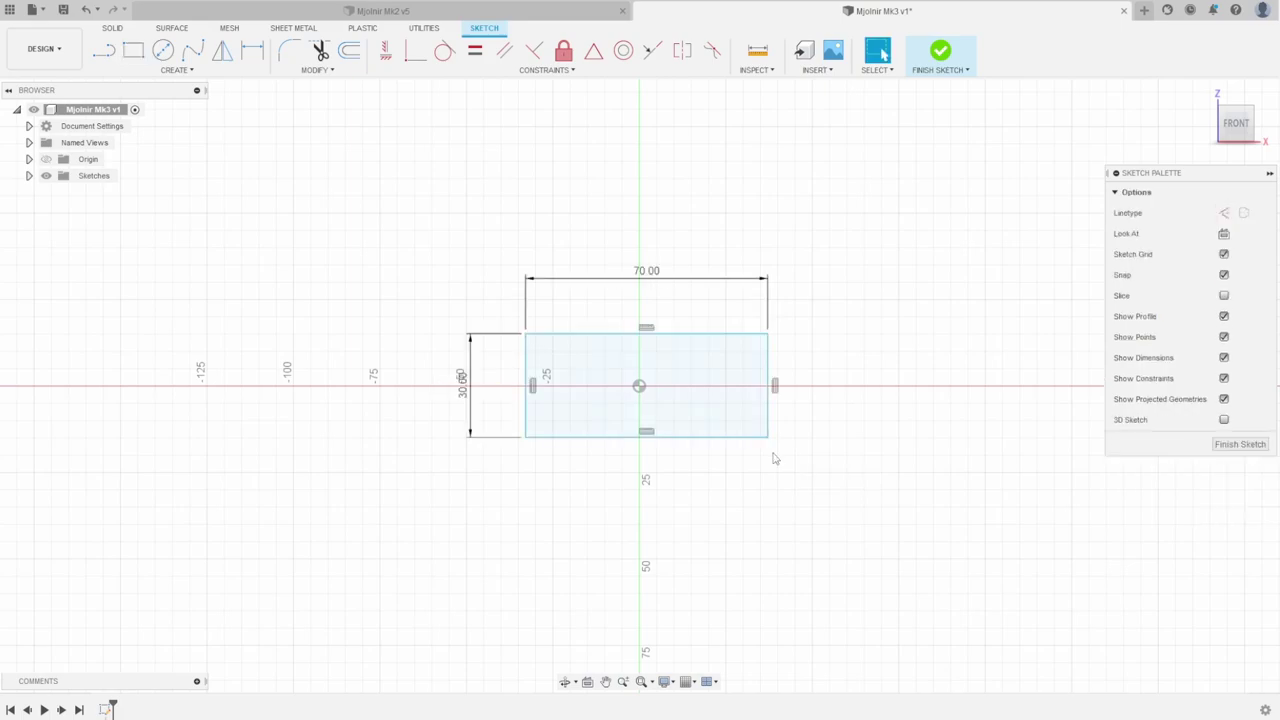
- Dimension the rectangle's right edge 35 mm from the origin
{"action": "left_click", "coordinate": [250, 52]}
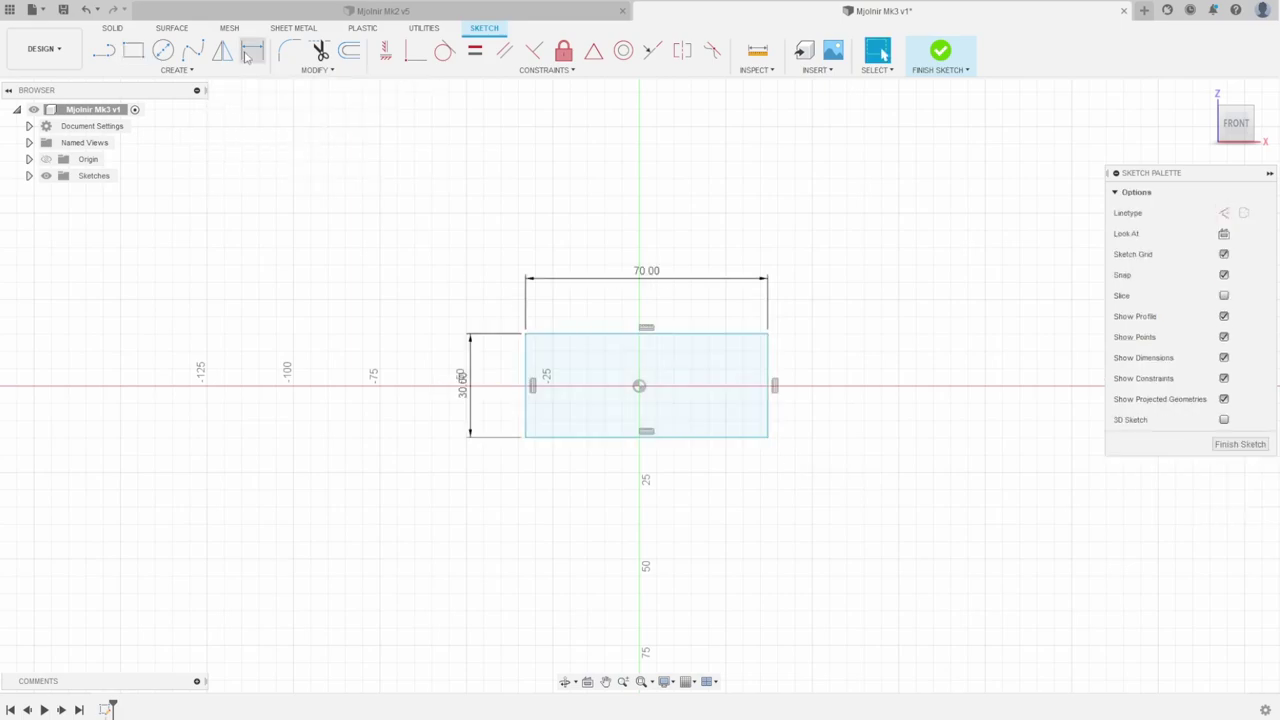
{"action": "left_click", "coordinate": [640, 387]}
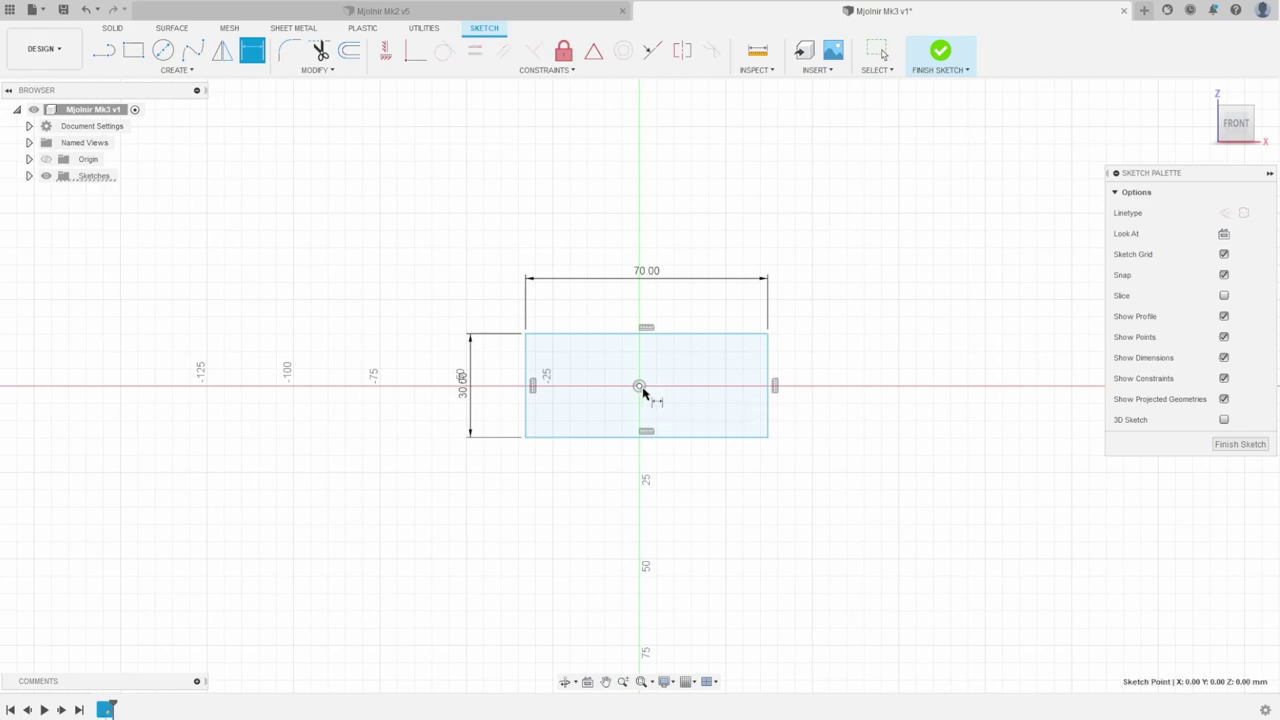
{"action": "left_click", "coordinate": [758, 408]}
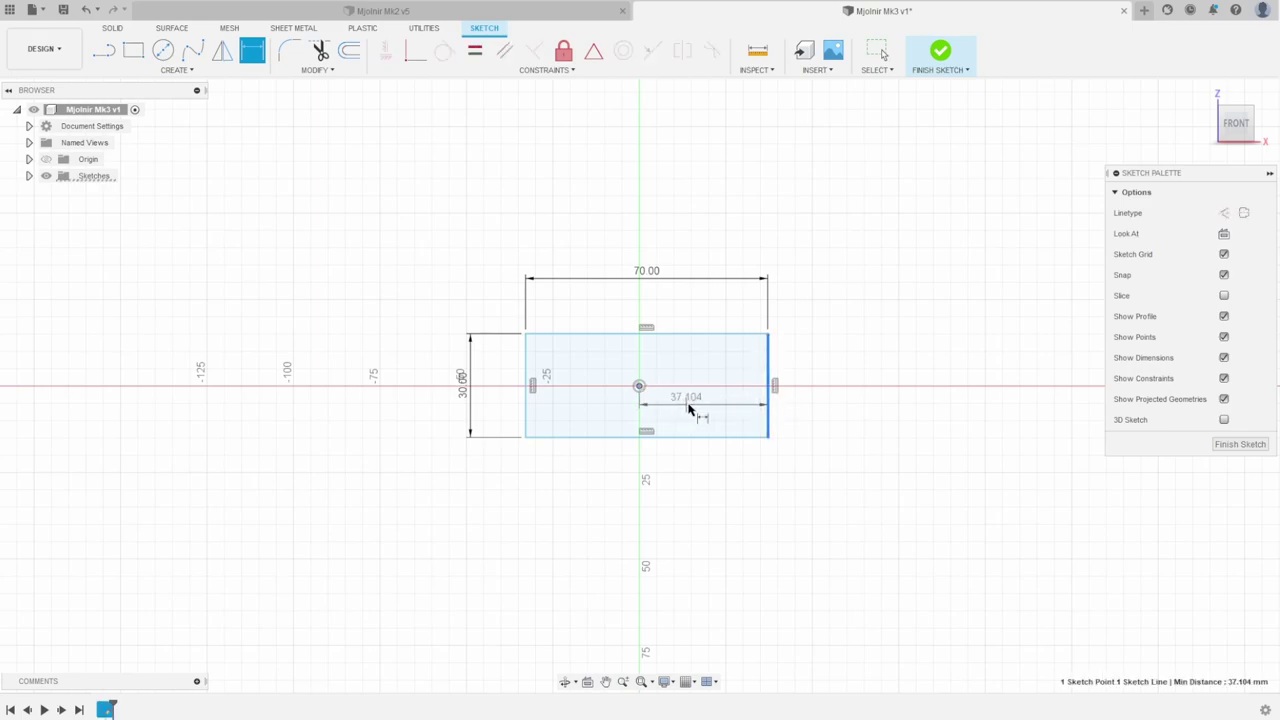
{"action": "left_click", "coordinate": [704, 408]}
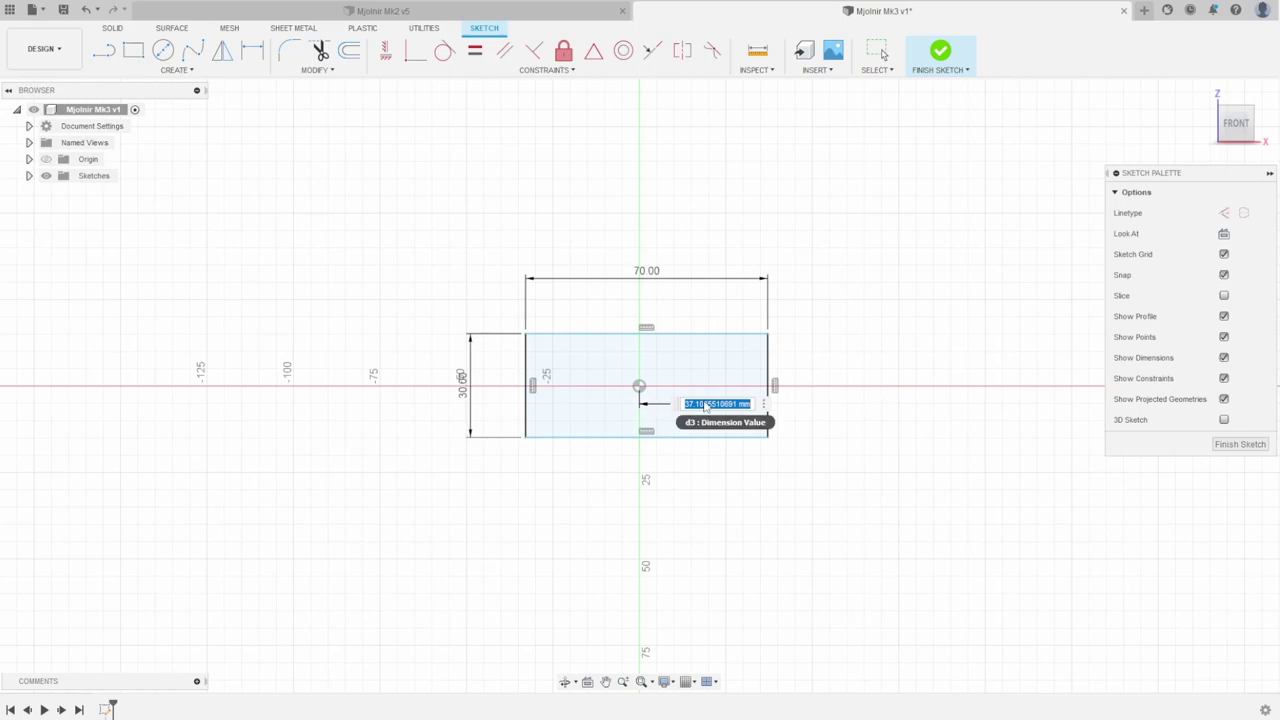
{"action": "type", "text": "35"}
{"action": "key", "text": "Return"}
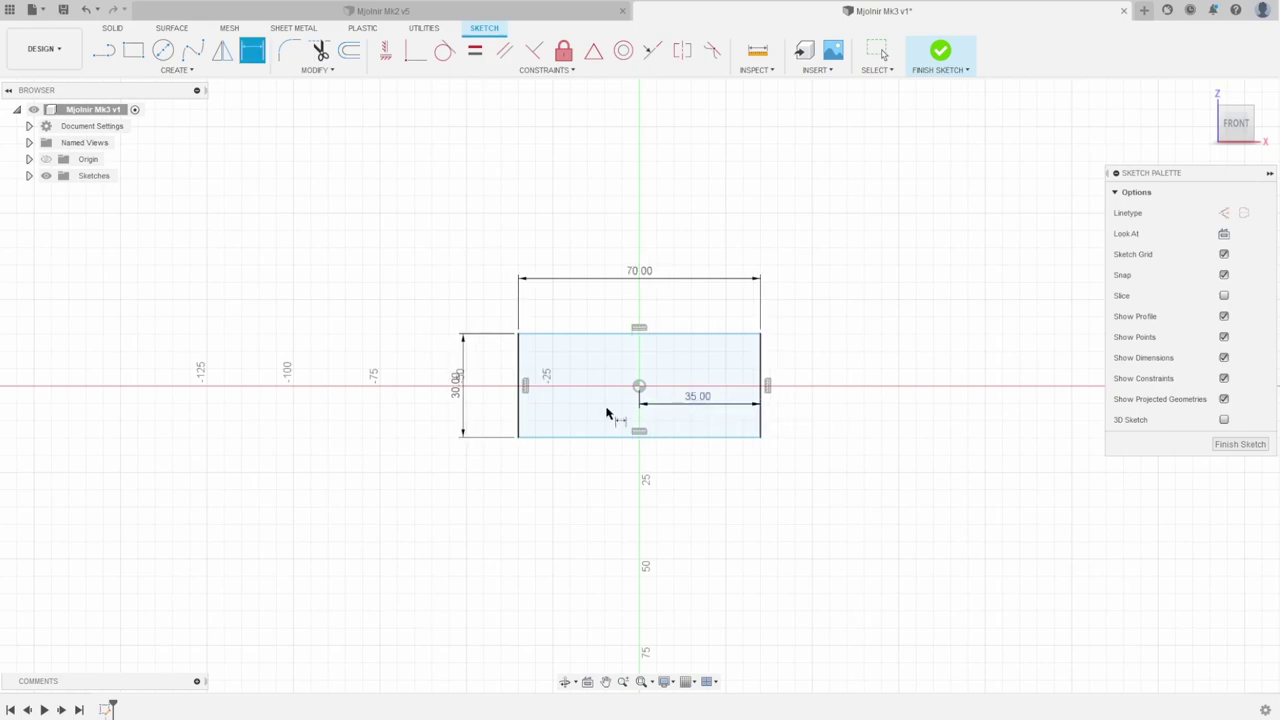
- Dimension the top edge 15 mm from the origin and finish the sketch
{"action": "left_click", "coordinate": [640, 387]}
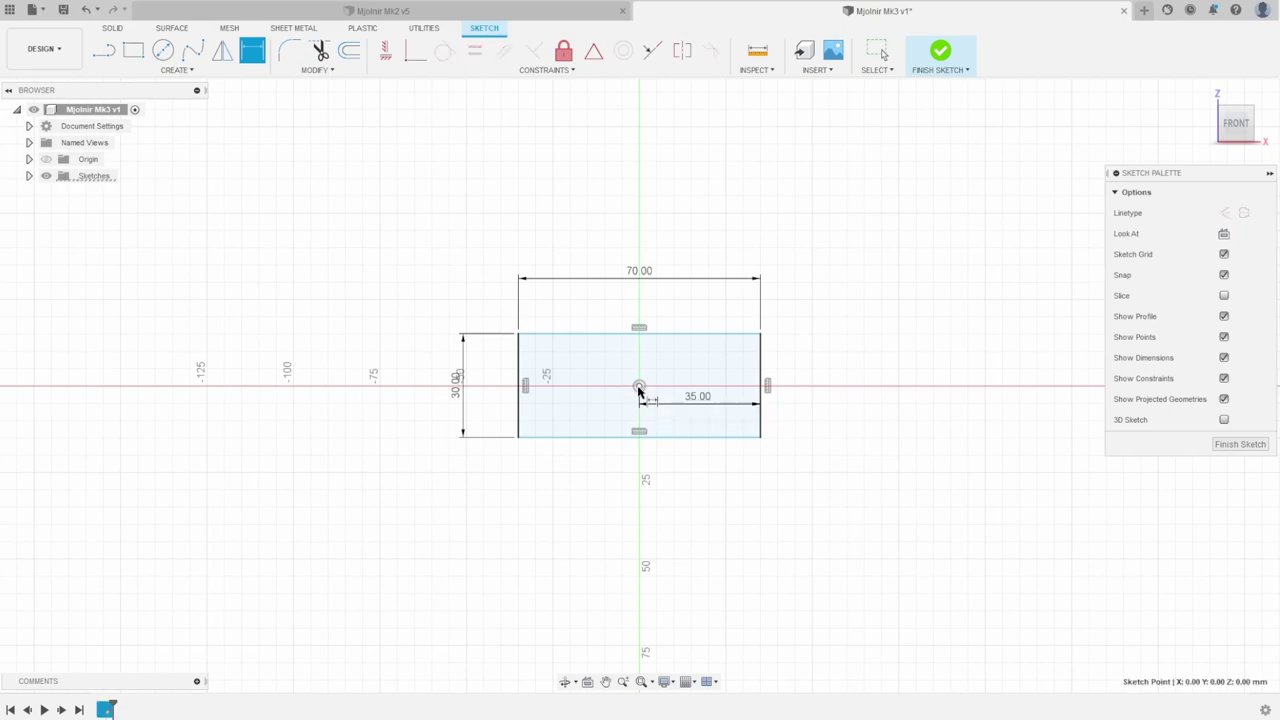
{"action": "left_click", "coordinate": [660, 340]}
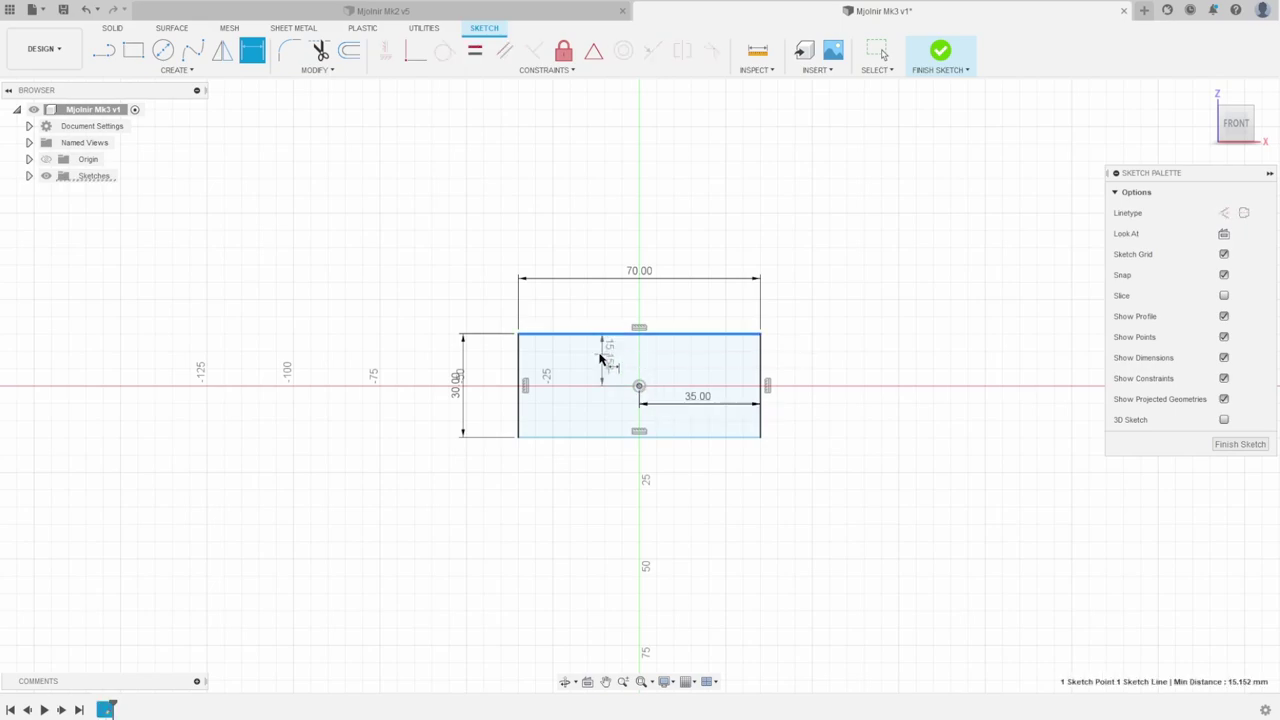
{"action": "left_click", "coordinate": [600, 365]}
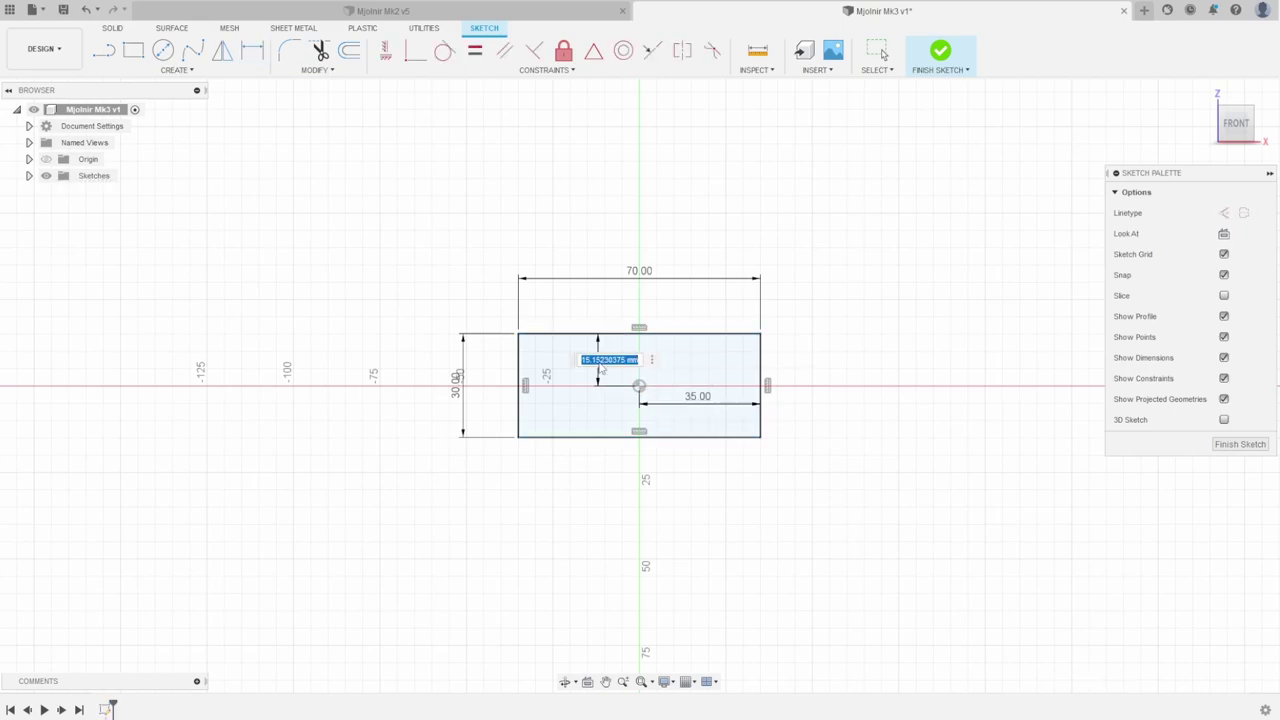
{"action": "type", "text": "15"}
{"action": "key", "text": "Return"}
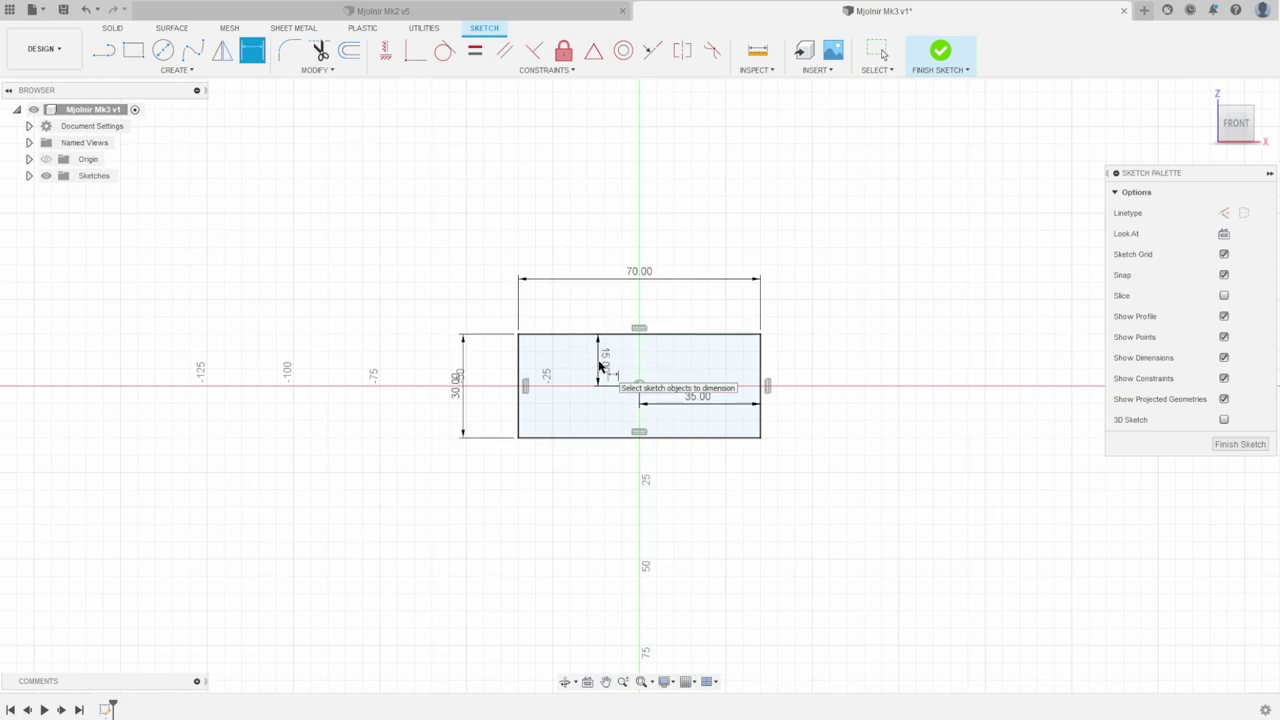
{"action": "left_click", "coordinate": [1232, 446]}
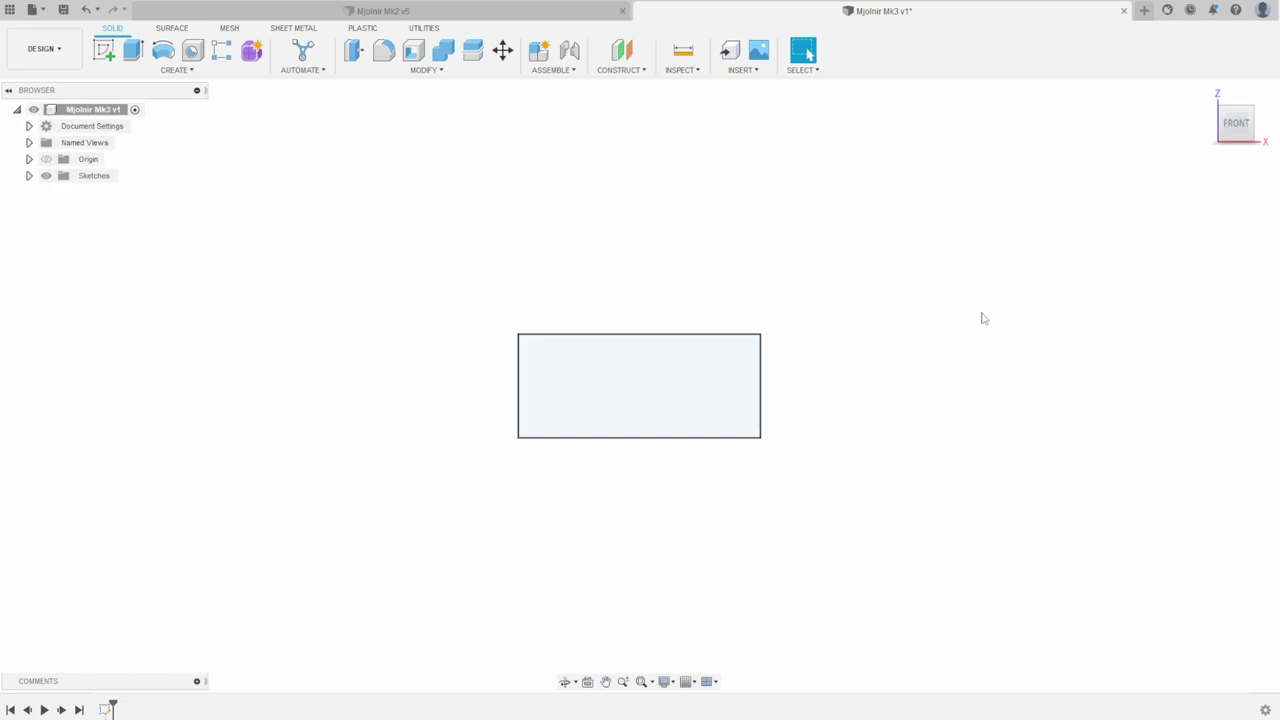
- Orbit and pan the view to see the rectangle sketch at an angle
{"action": "middle_click_drag", "start_coordinate": [984, 318], "coordinate": [934, 331], "text": "shift"}
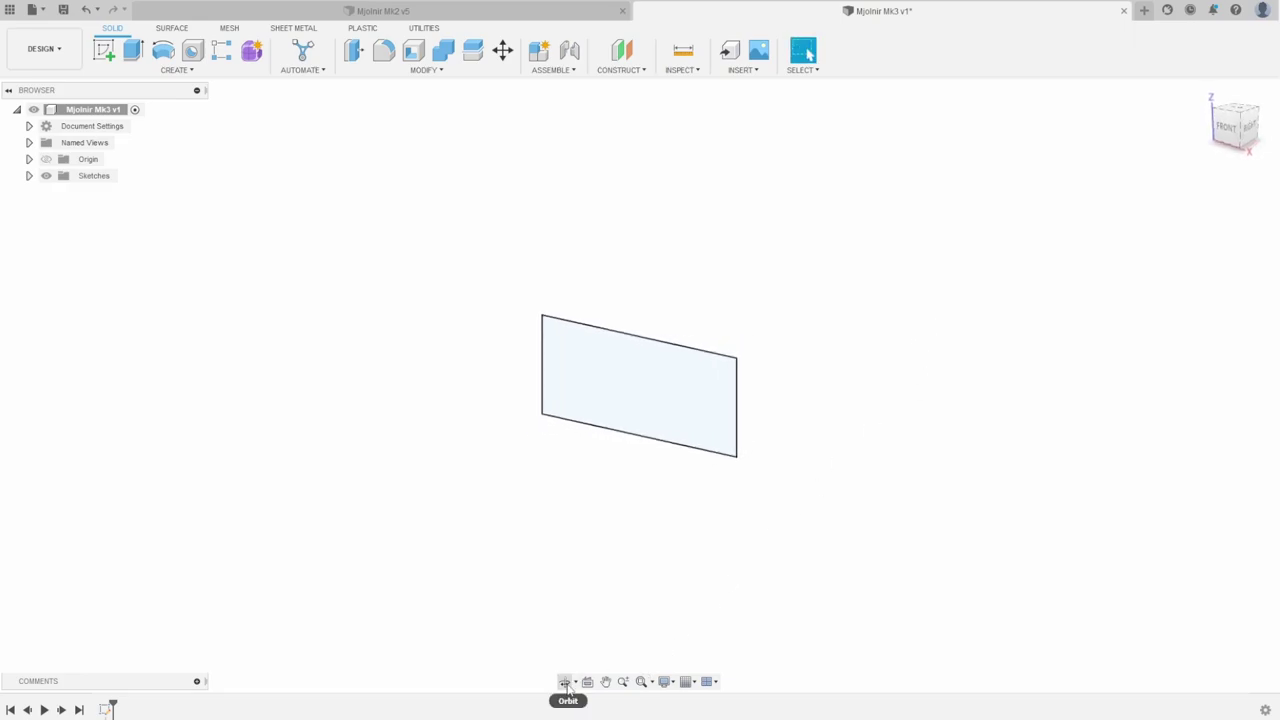
{"action": "left_click", "coordinate": [565, 683]}
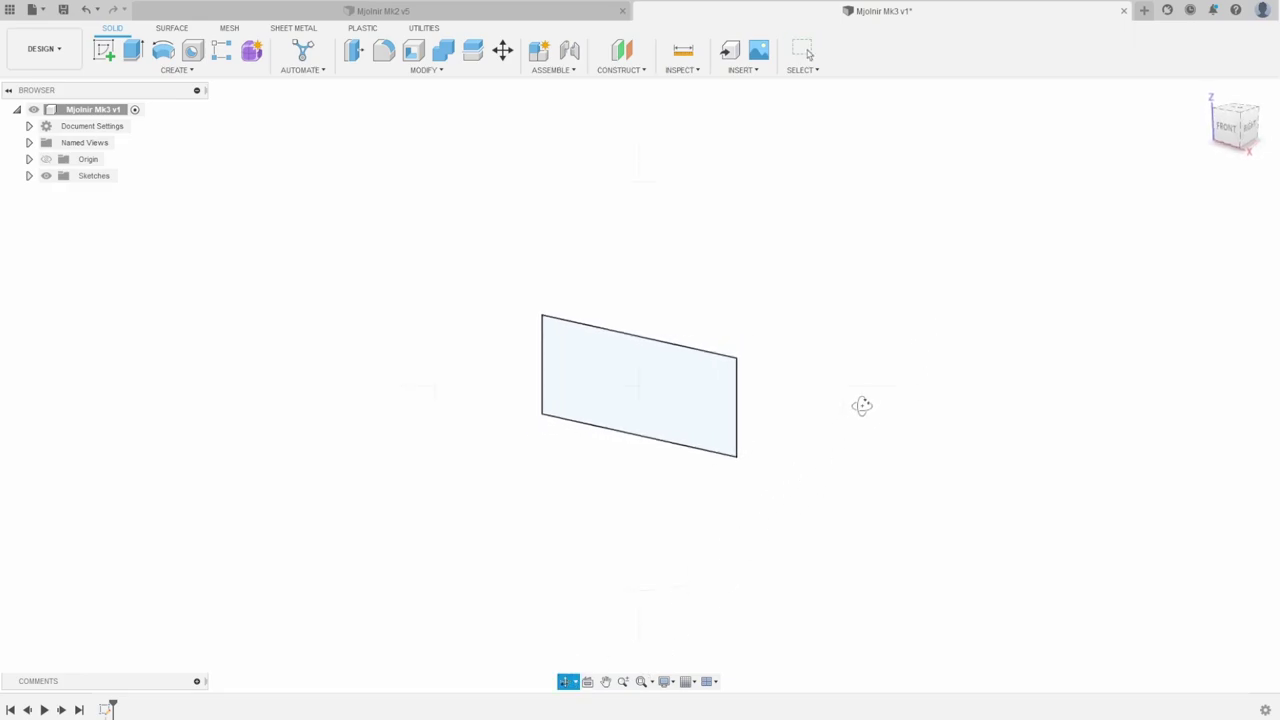
{"action": "left_click_drag", "start_coordinate": [866, 400], "coordinate": [951, 443]}
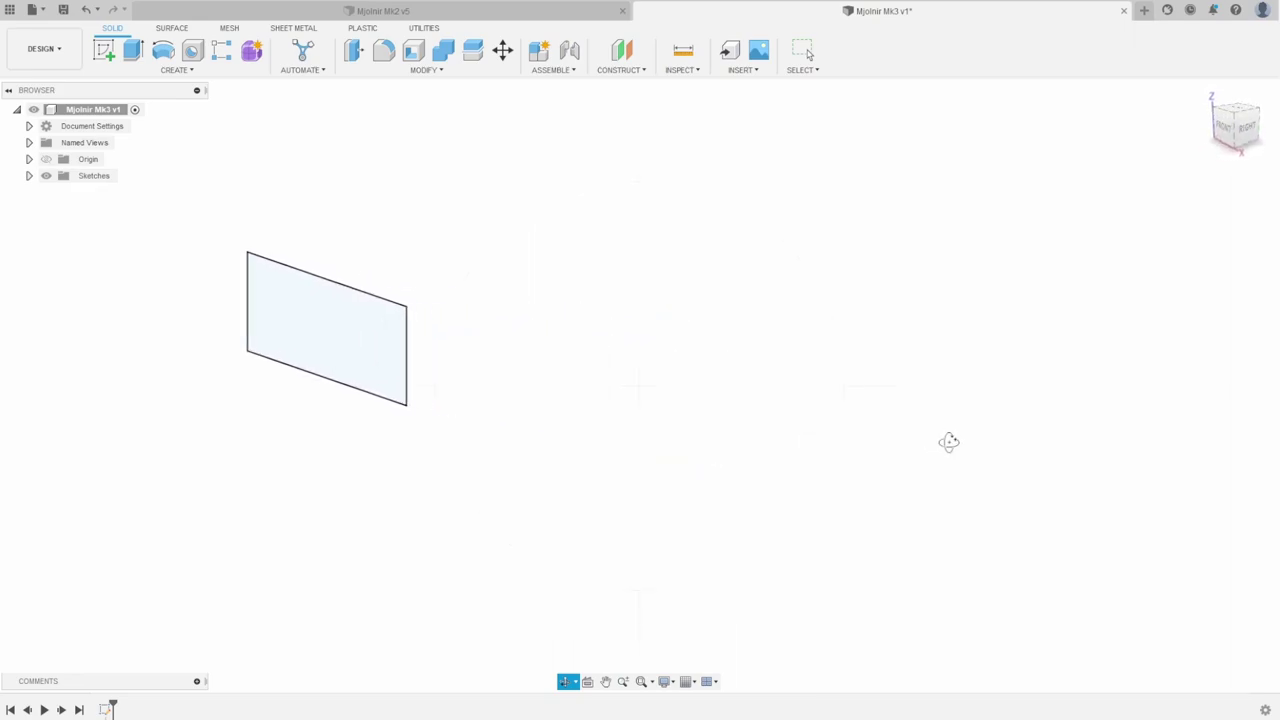
{"action": "key", "text": "Escape"}
{"action": "middle_click_drag", "start_coordinate": [705, 405], "coordinate": [1060, 454]}
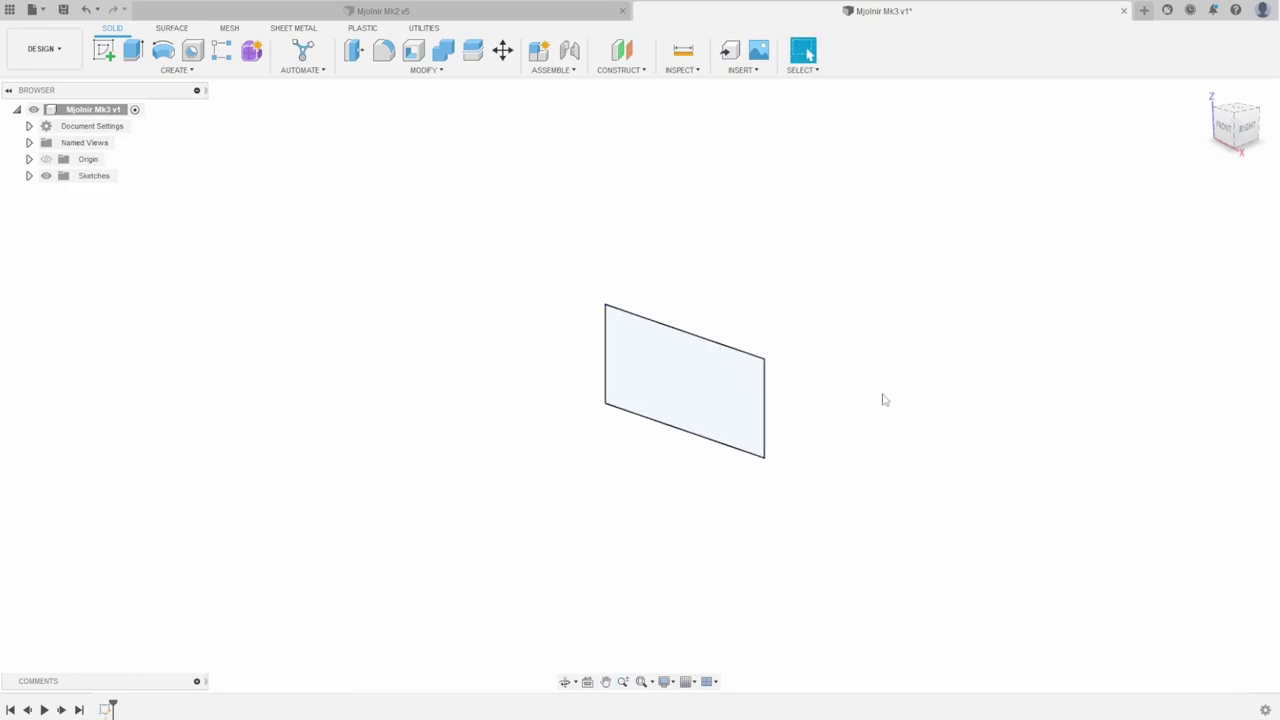
{"action": "mouse_move", "coordinate": [883, 397]}
{"action": "middle_mouse_down"}
{"action": "mouse_move", "coordinate": [720, 329]}
{"action": "mouse_move", "coordinate": [900, 314]}
{"action": "mouse_move", "coordinate": [1109, 363]}
{"action": "mouse_move", "coordinate": [894, 351]}
{"action": "mouse_move", "coordinate": [861, 369]}
{"action": "mouse_move", "coordinate": [1069, 380]}
{"action": "mouse_move", "coordinate": [903, 360]}
{"action": "mouse_move", "coordinate": [777, 377]}
{"action": "mouse_move", "coordinate": [924, 381]}
{"action": "mouse_move", "coordinate": [903, 383]}
{"action": "middle_mouse_up"}
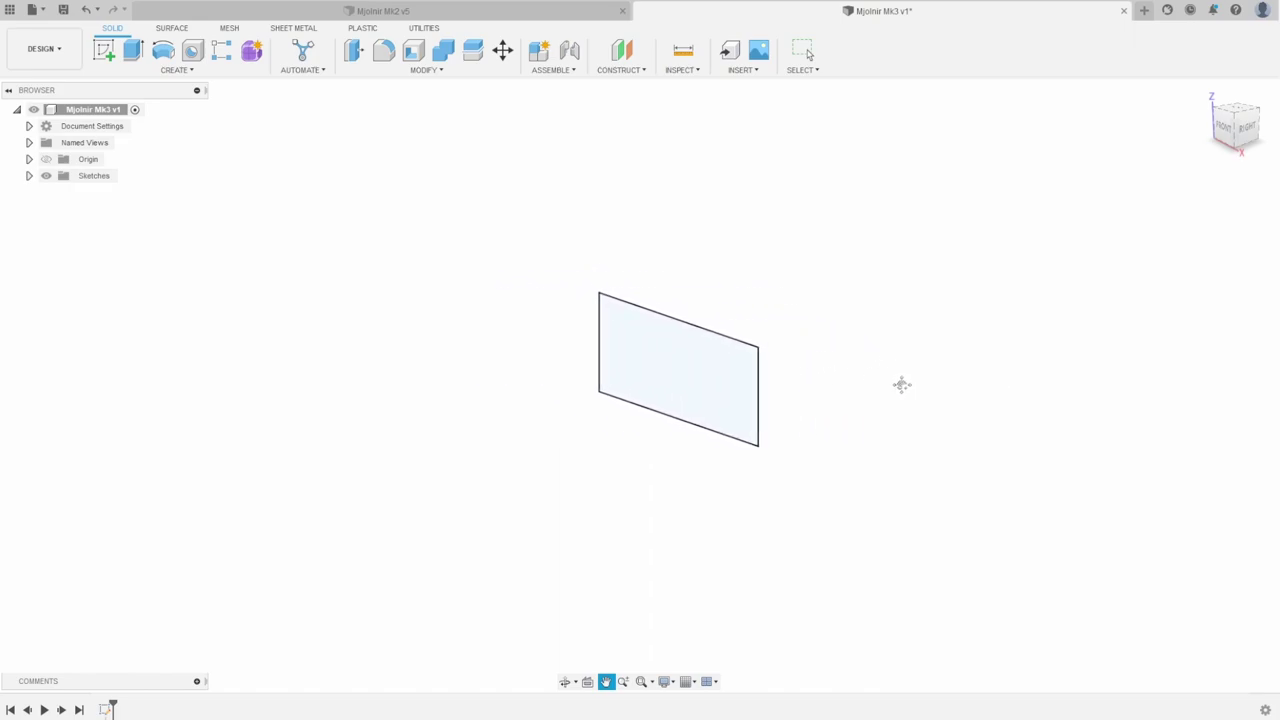
- Extrude the rectangle 15 mm symmetrically into a solid block
{"action": "left_click", "coordinate": [134, 50]}
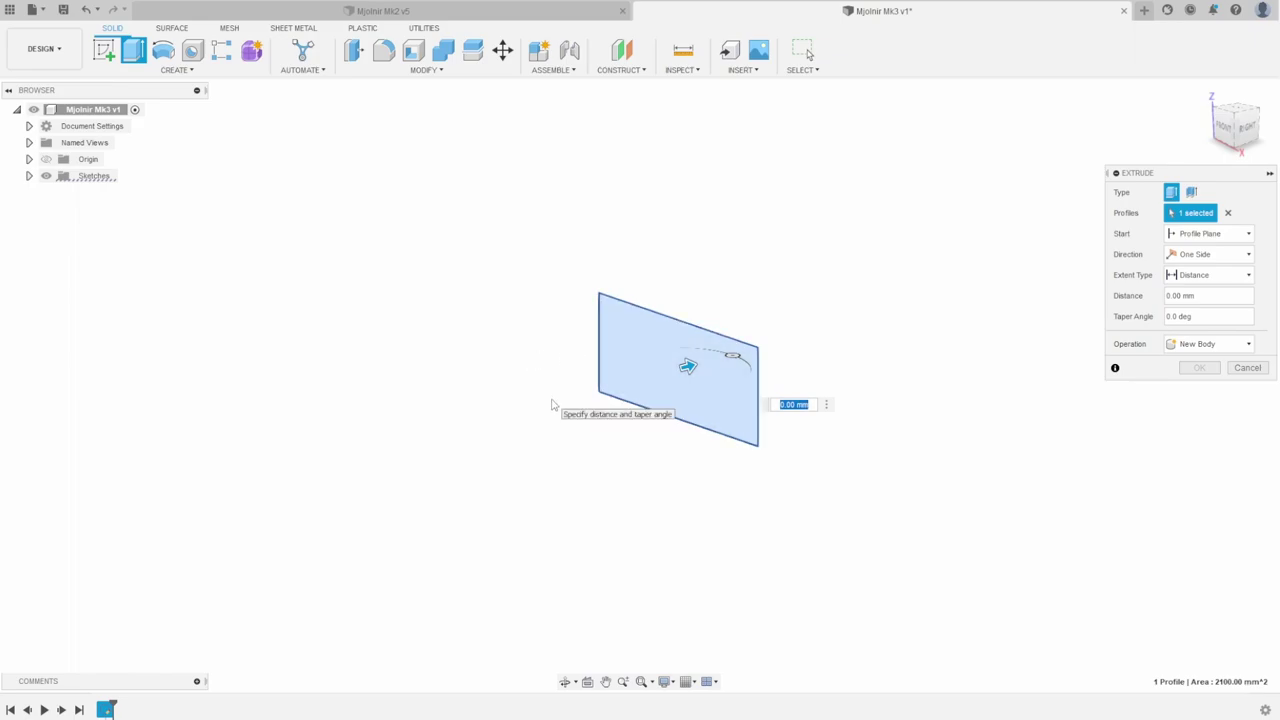
{"action": "type", "text": "15"}
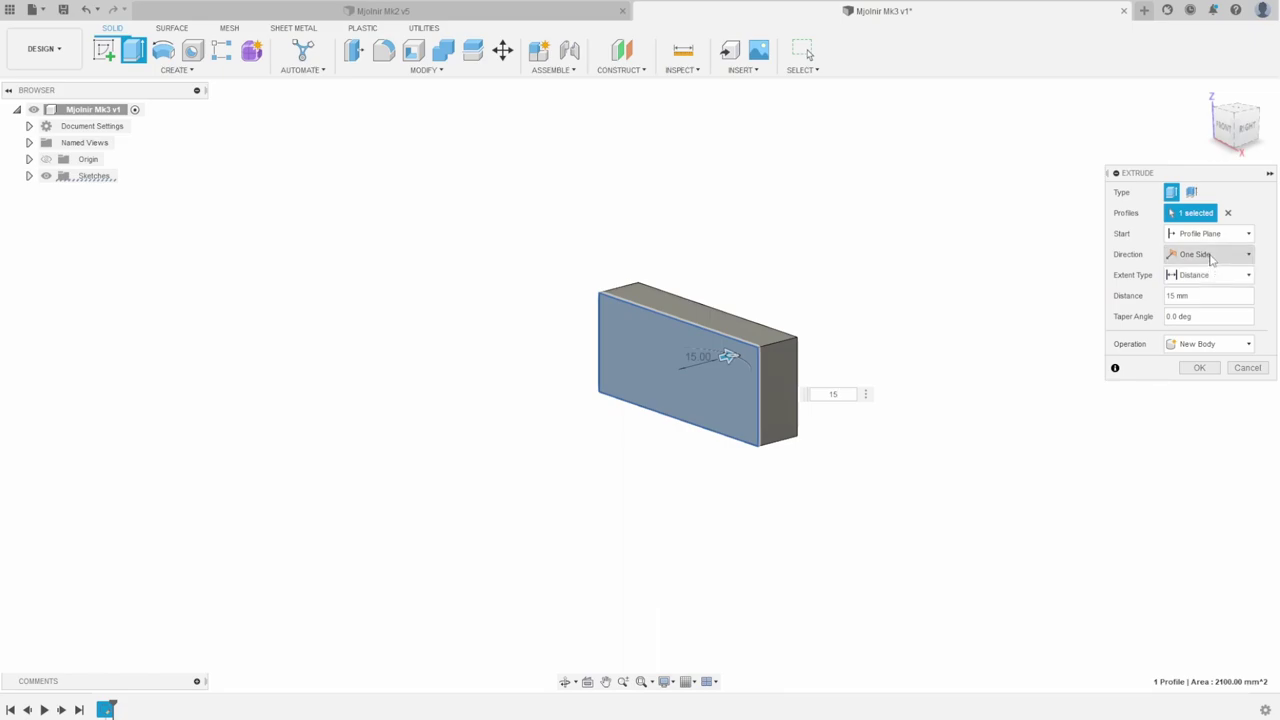
{"action": "left_click", "coordinate": [1212, 259]}
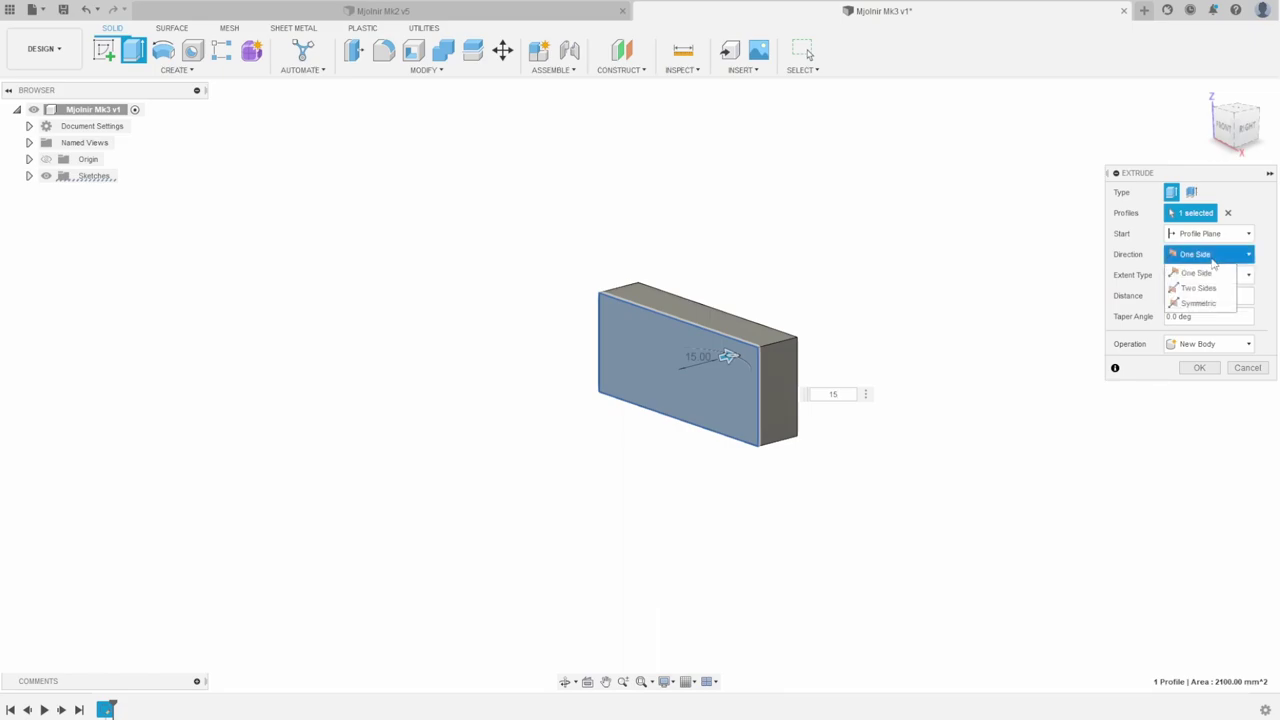
{"action": "left_click", "coordinate": [1199, 303]}
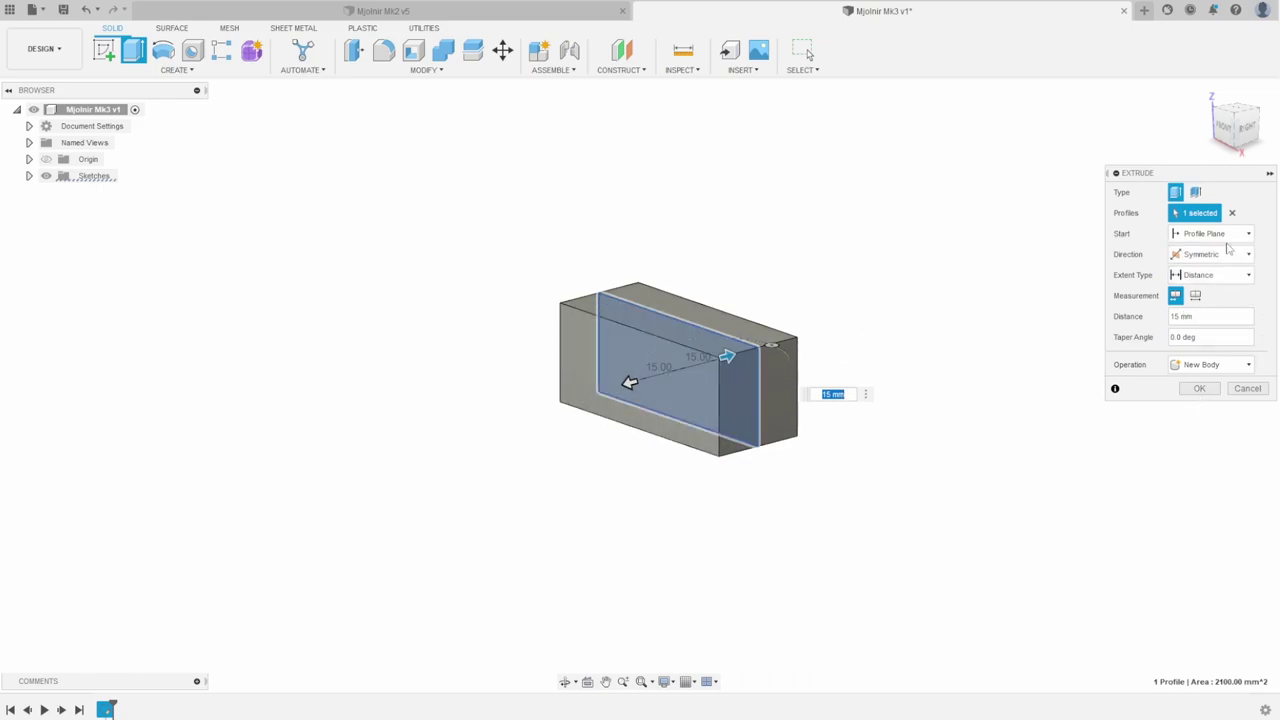
{"action": "left_click", "coordinate": [1200, 254]}
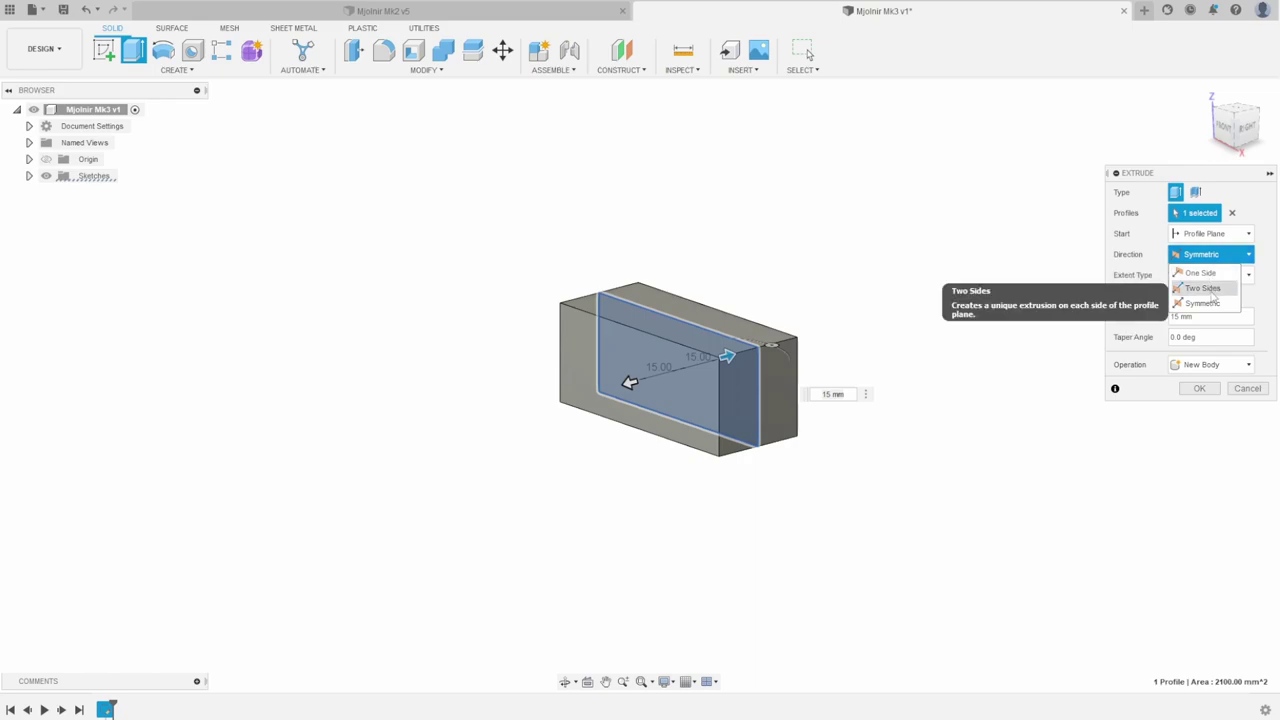
{"action": "left_click", "coordinate": [1203, 288]}
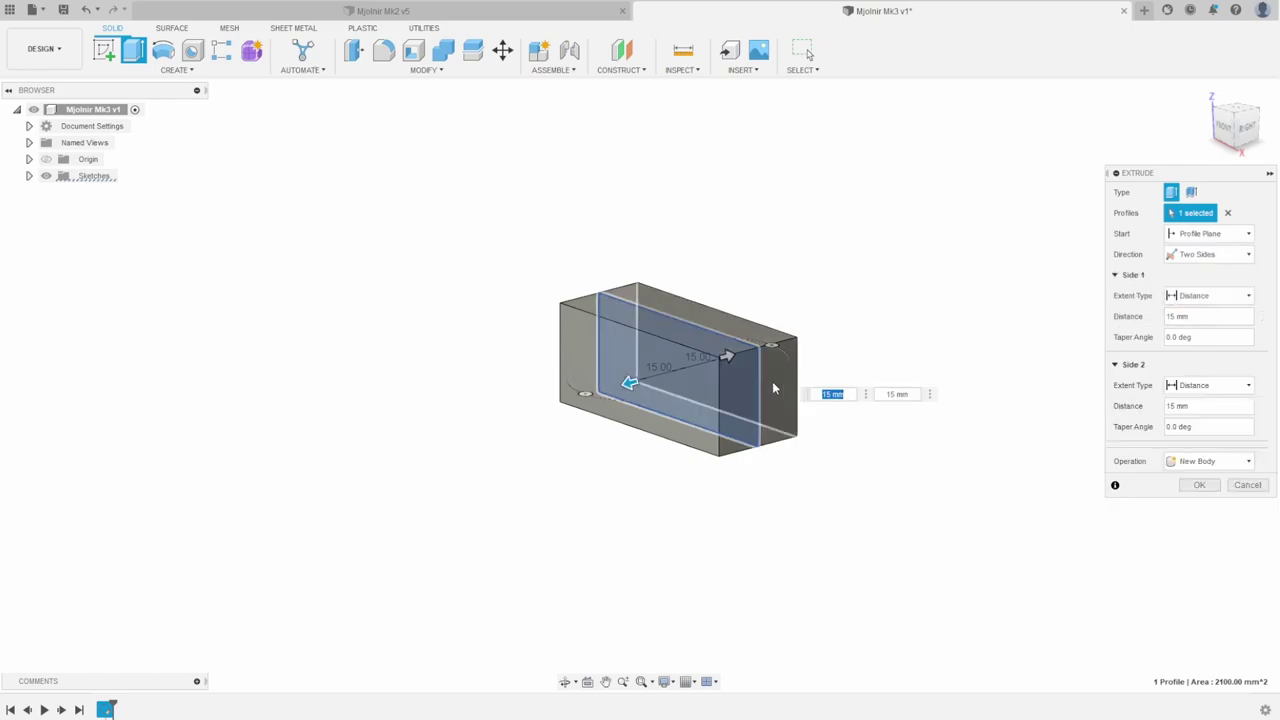
{"action": "left_click", "coordinate": [1205, 254]}
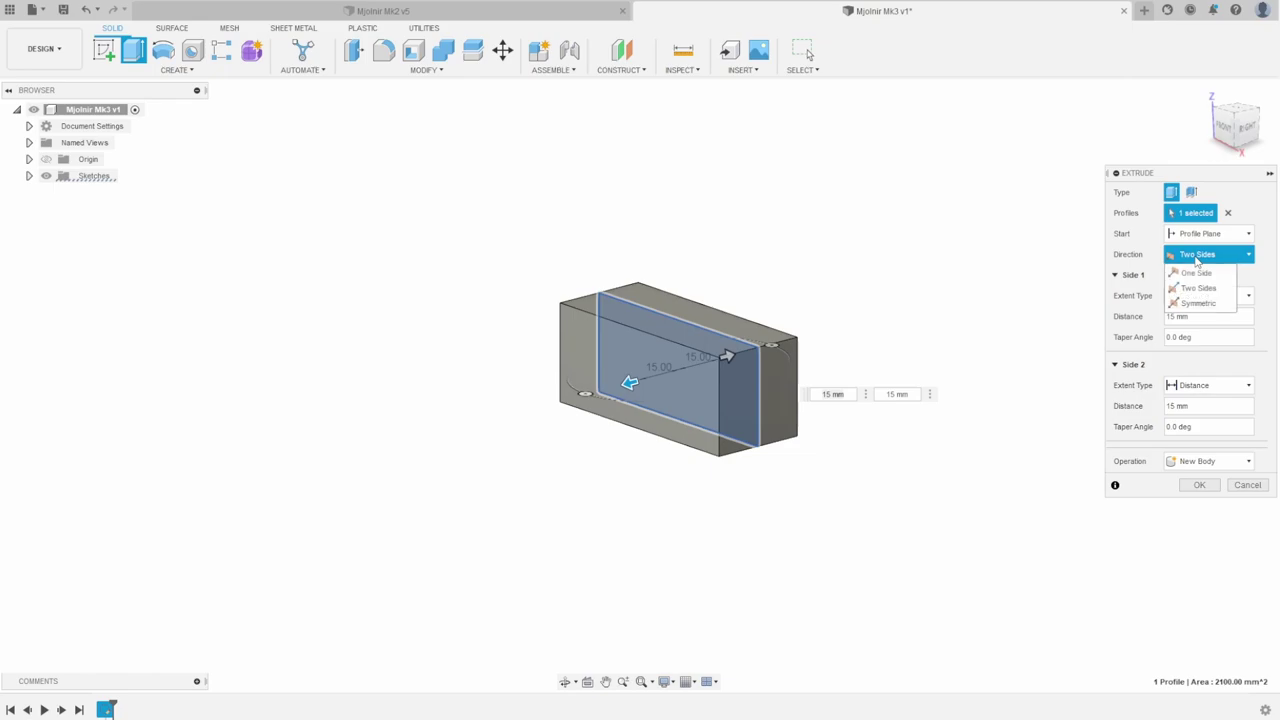
{"action": "left_click", "coordinate": [1205, 307]}
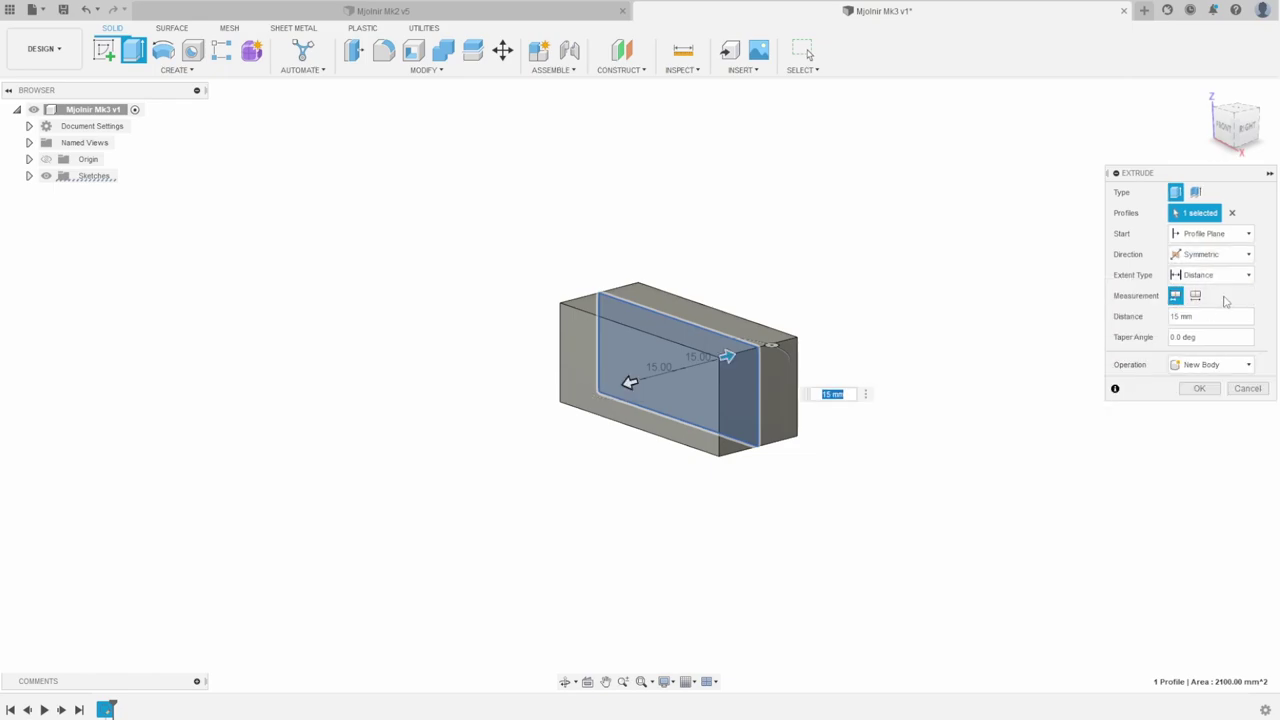
{"action": "left_click", "coordinate": [1201, 389]}
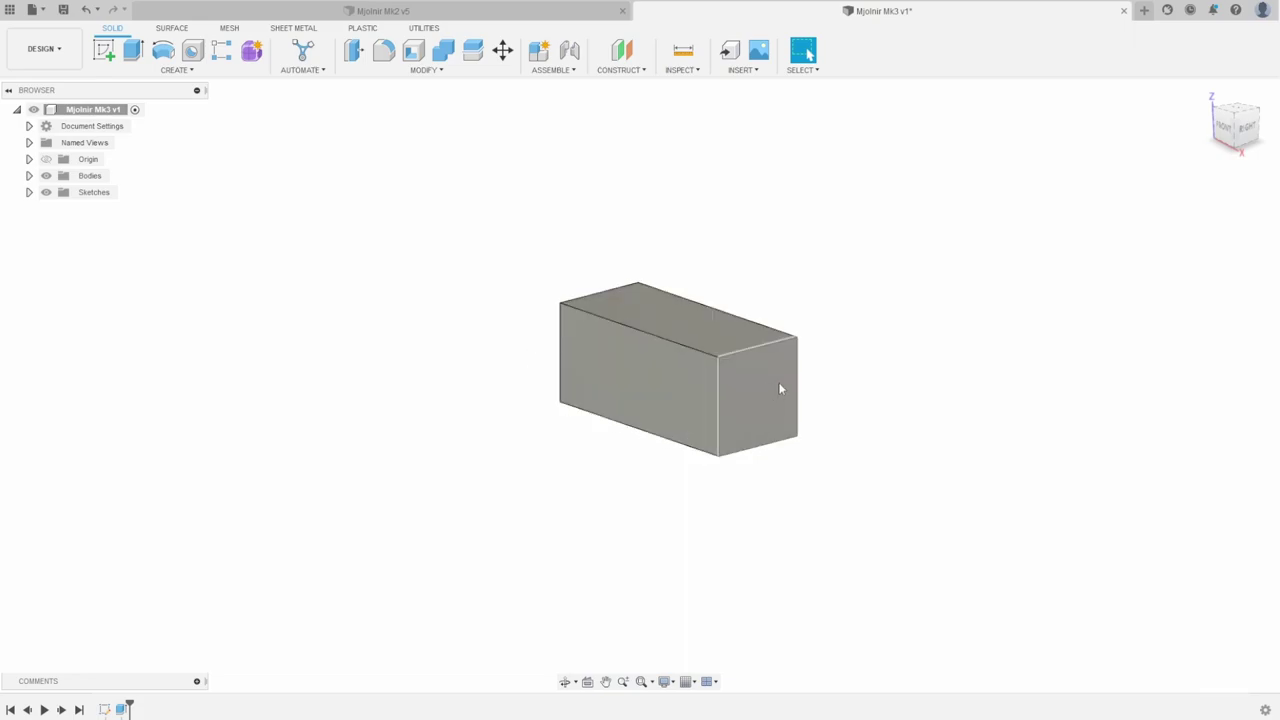
- Start a chamfer and select the block's front, top and side edges
{"action": "left_click", "coordinate": [426, 71]}
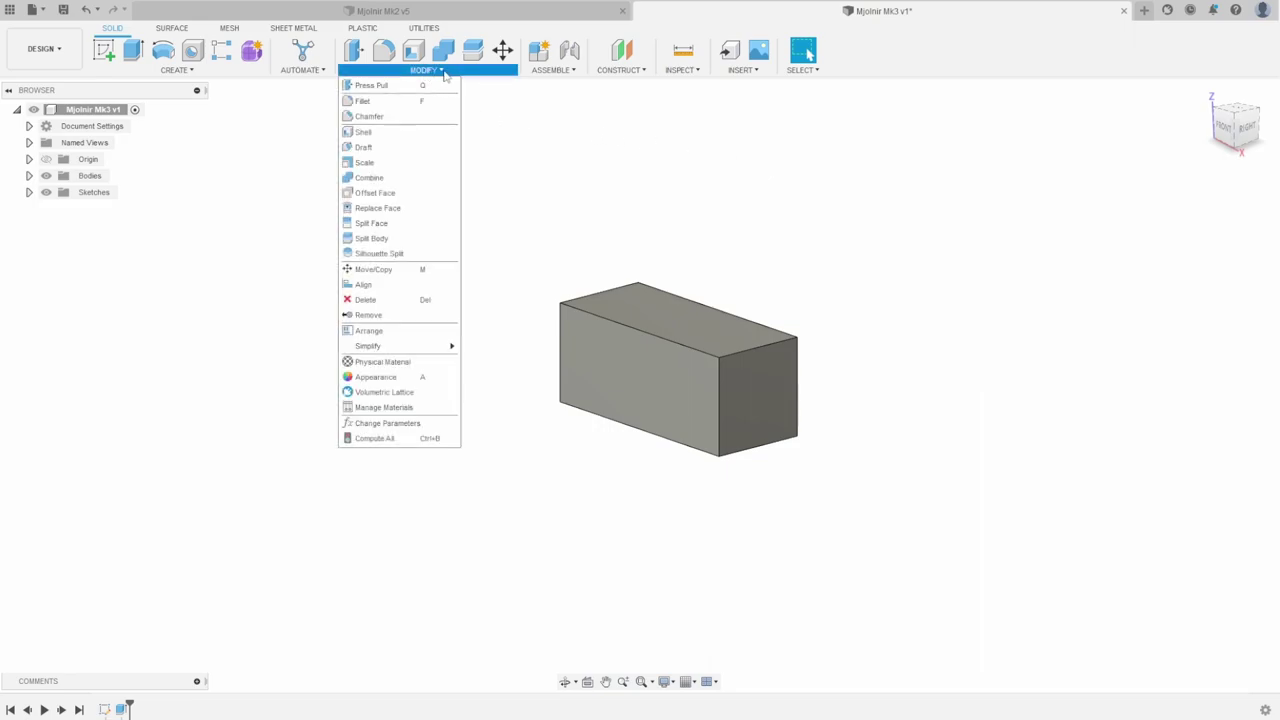
{"action": "left_click", "coordinate": [370, 117]}
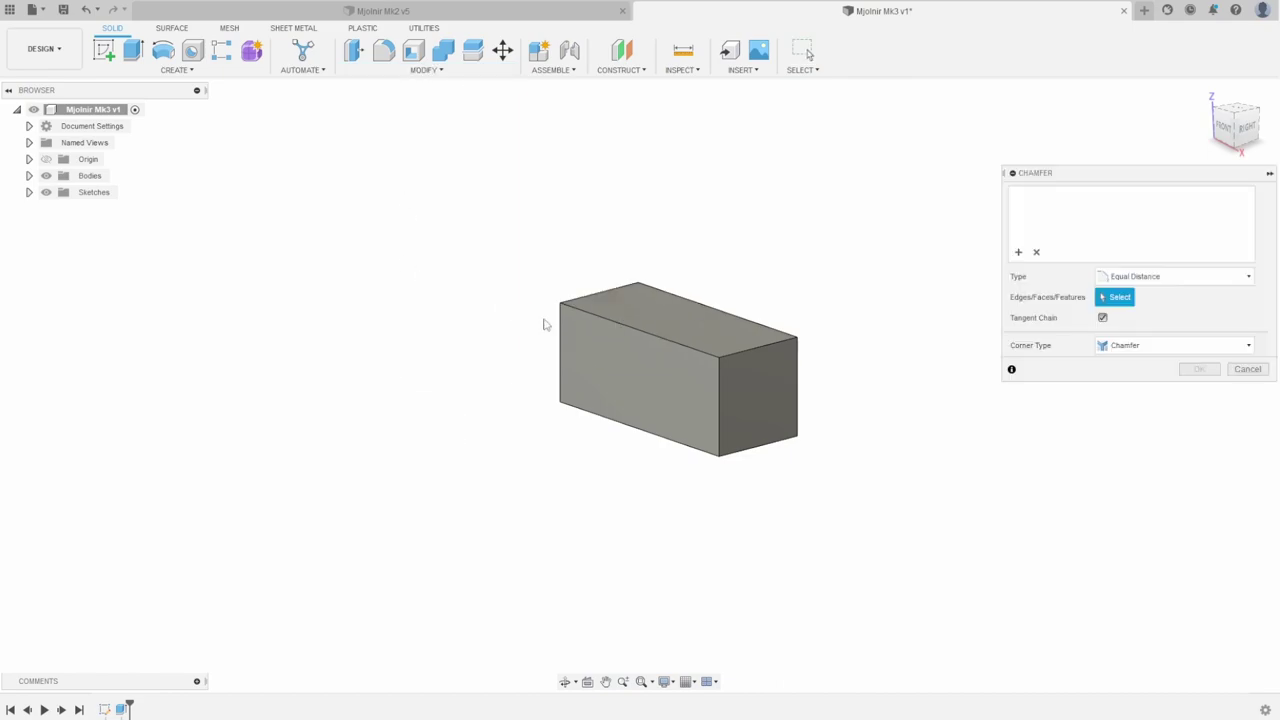
{"action": "left_click", "coordinate": [661, 341]}
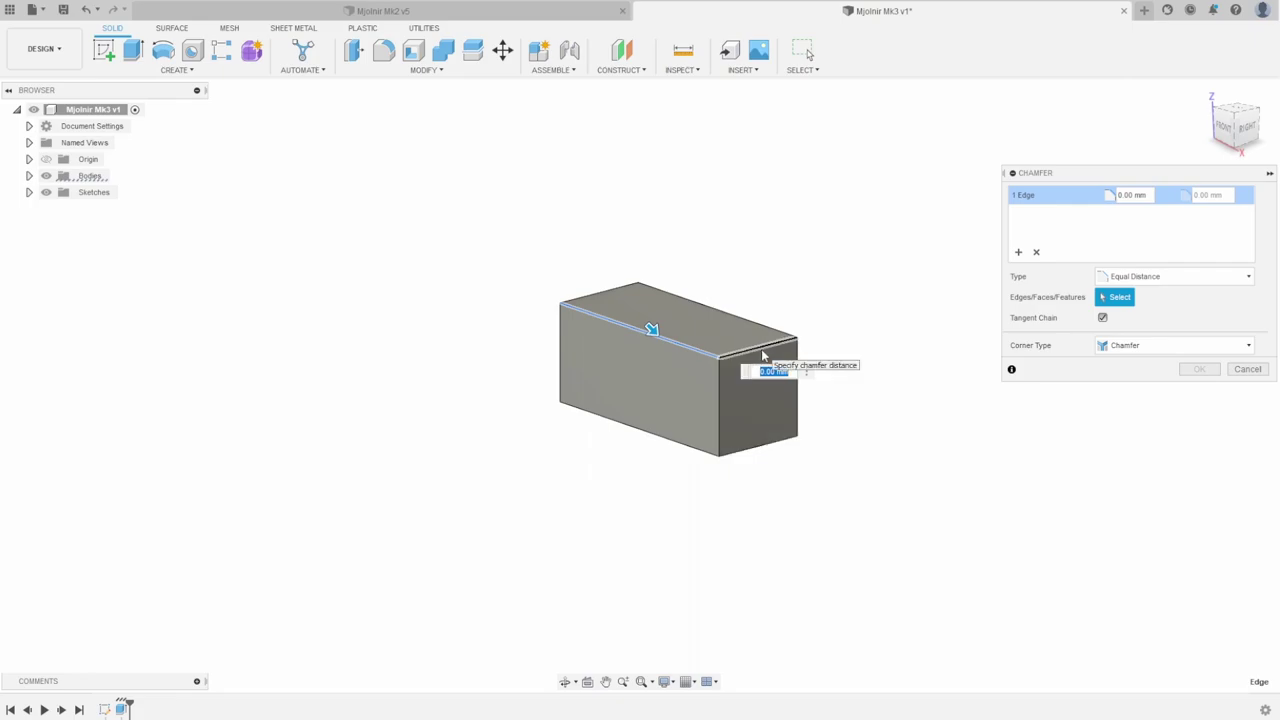
{"action": "left_click", "coordinate": [763, 355]}
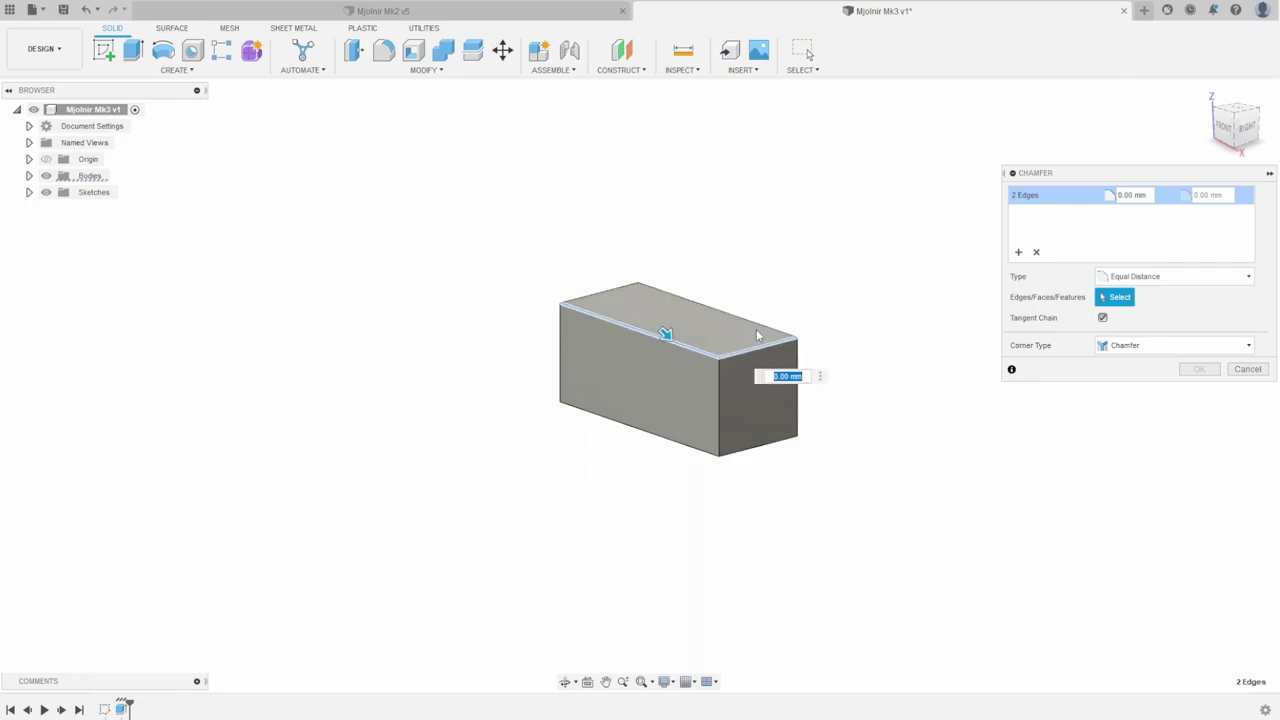
{"action": "left_click", "coordinate": [740, 318]}
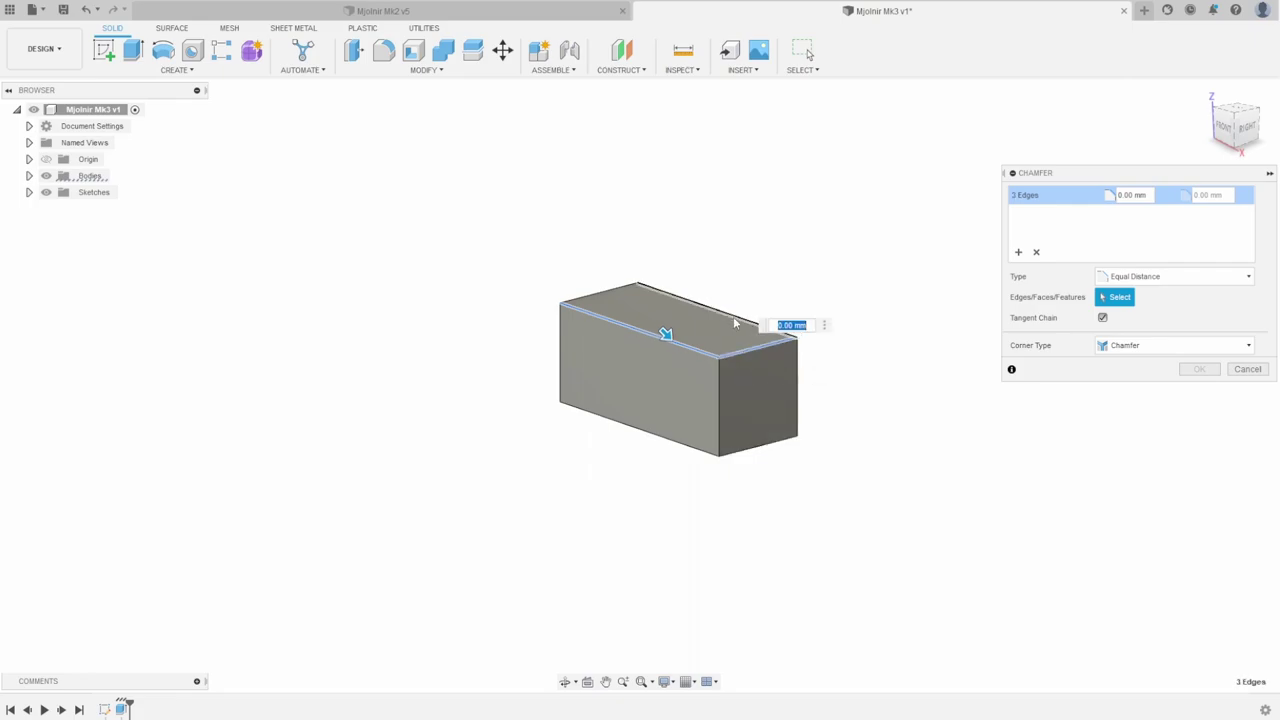
{"action": "left_click", "coordinate": [625, 289]}
{"action": "left_click", "coordinate": [560, 343]}
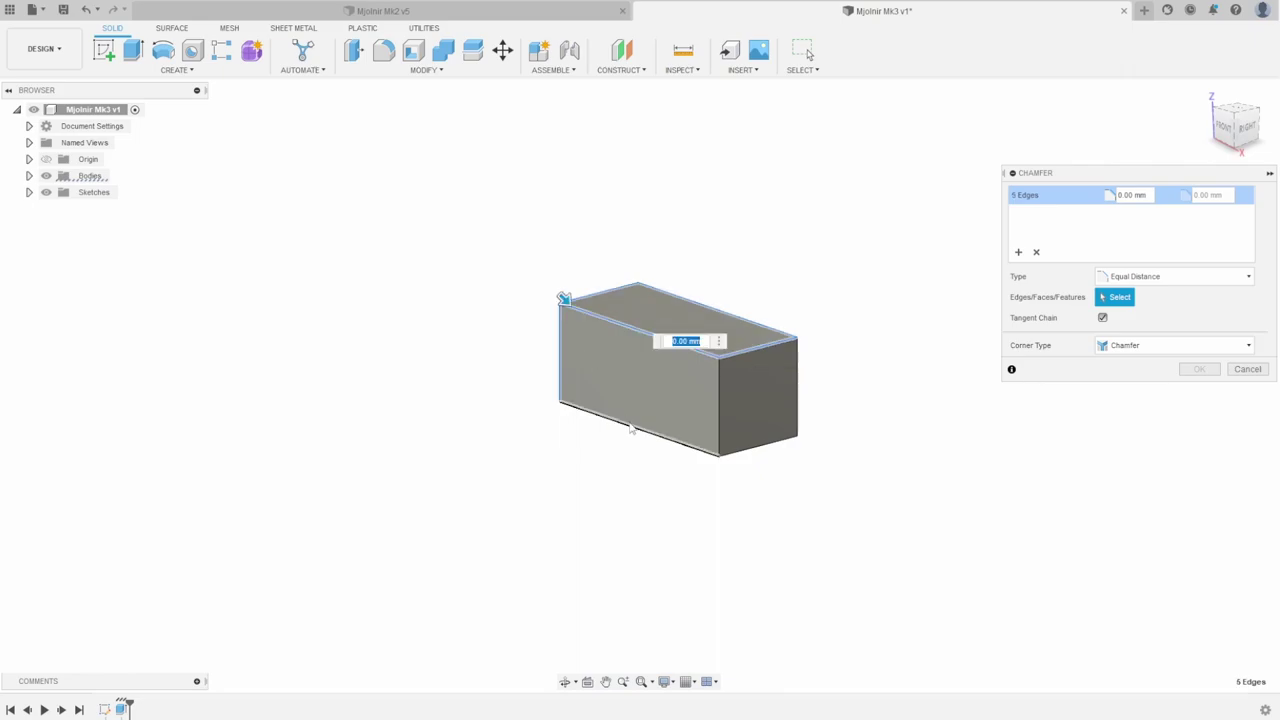
{"action": "left_click", "coordinate": [632, 428]}
{"action": "left_click", "coordinate": [797, 395]}
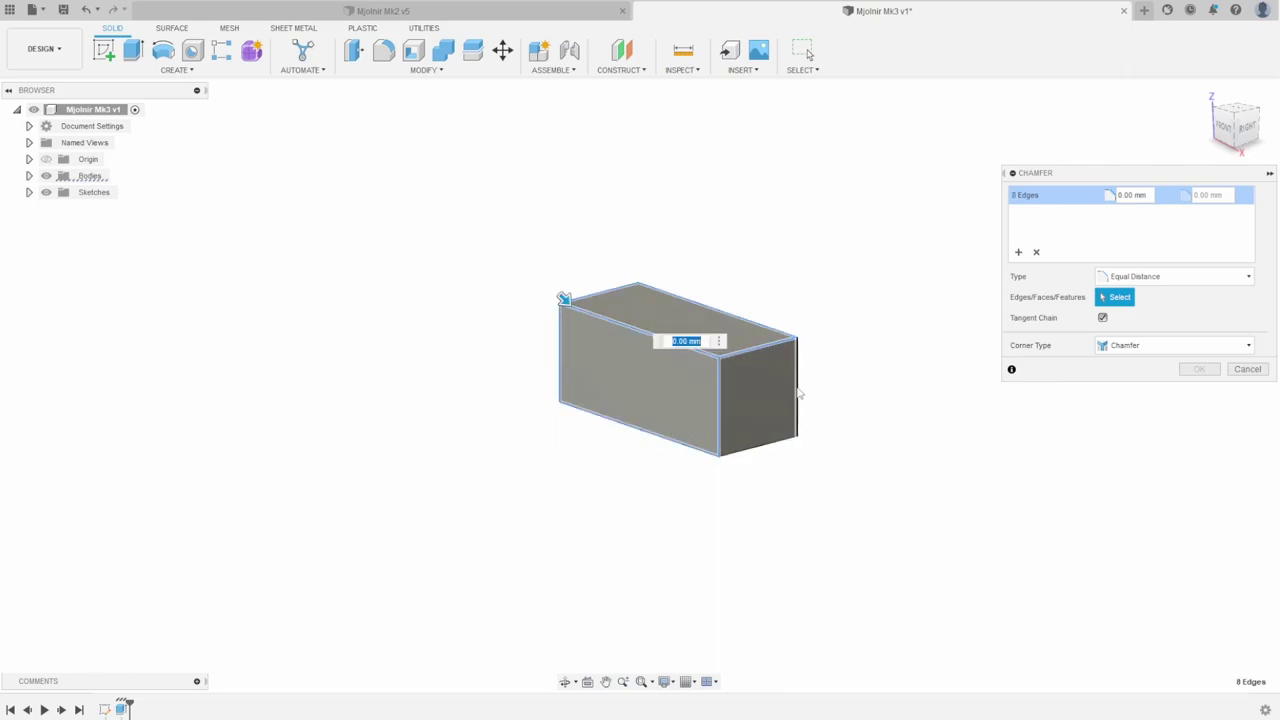
{"action": "left_click", "coordinate": [787, 440]}
- Add the remaining back edges and apply a 4 mm equal-distance chamfer to all 12
{"action": "middle_click_drag", "start_coordinate": [877, 462], "coordinate": [666, 427], "text": "shift"}
{"action": "left_click", "coordinate": [702, 389]}
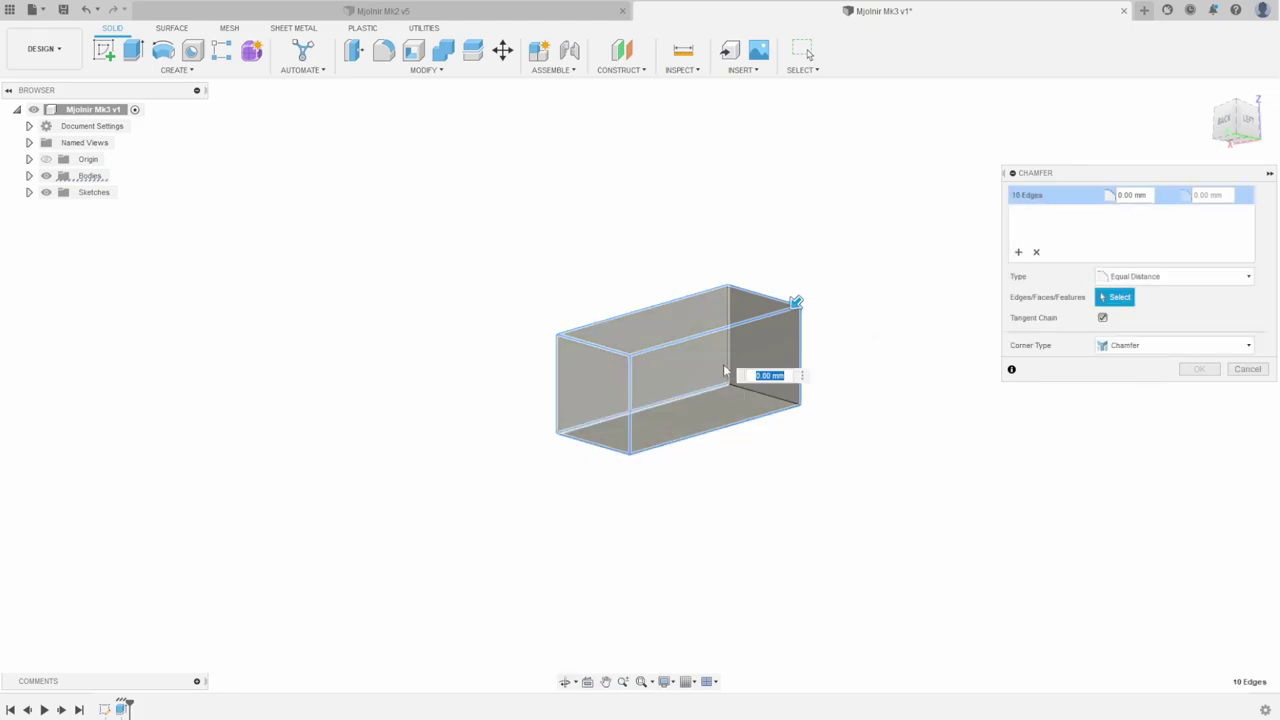
{"action": "left_click", "coordinate": [731, 384]}
{"action": "left_click", "coordinate": [730, 384]}
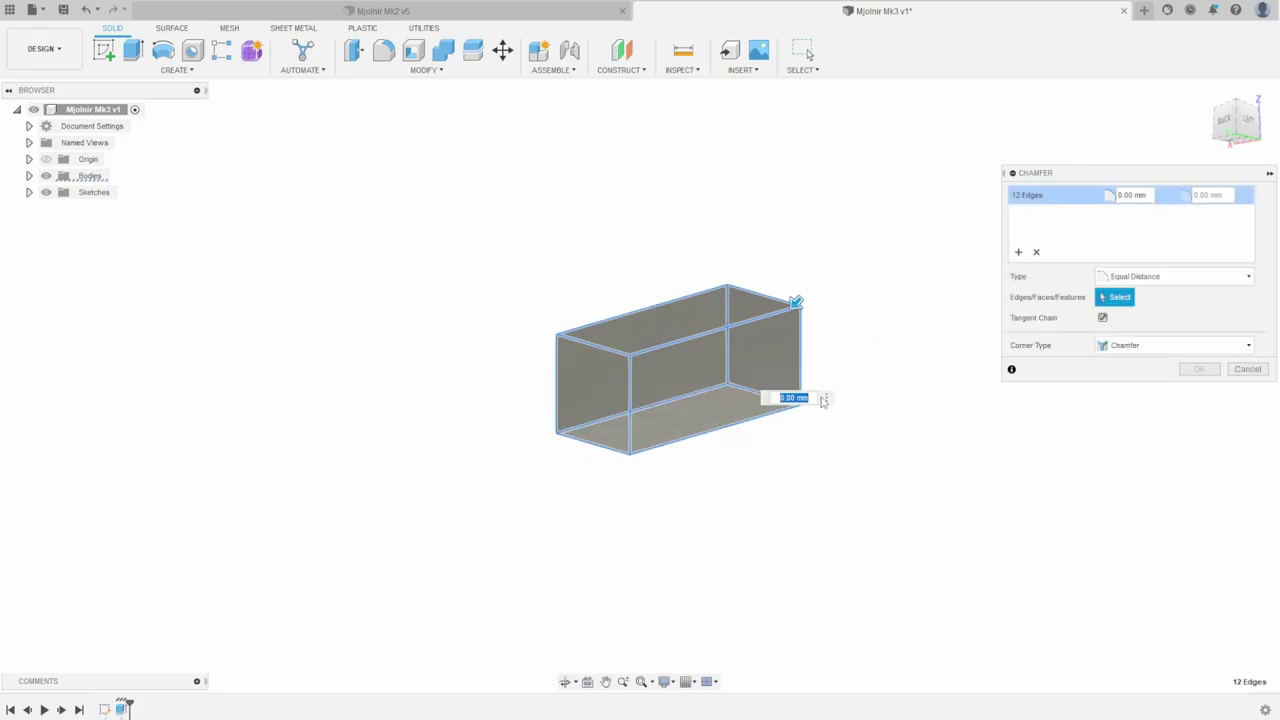
{"action": "middle_click_drag", "start_coordinate": [868, 323], "coordinate": [860, 373], "text": "shift"}
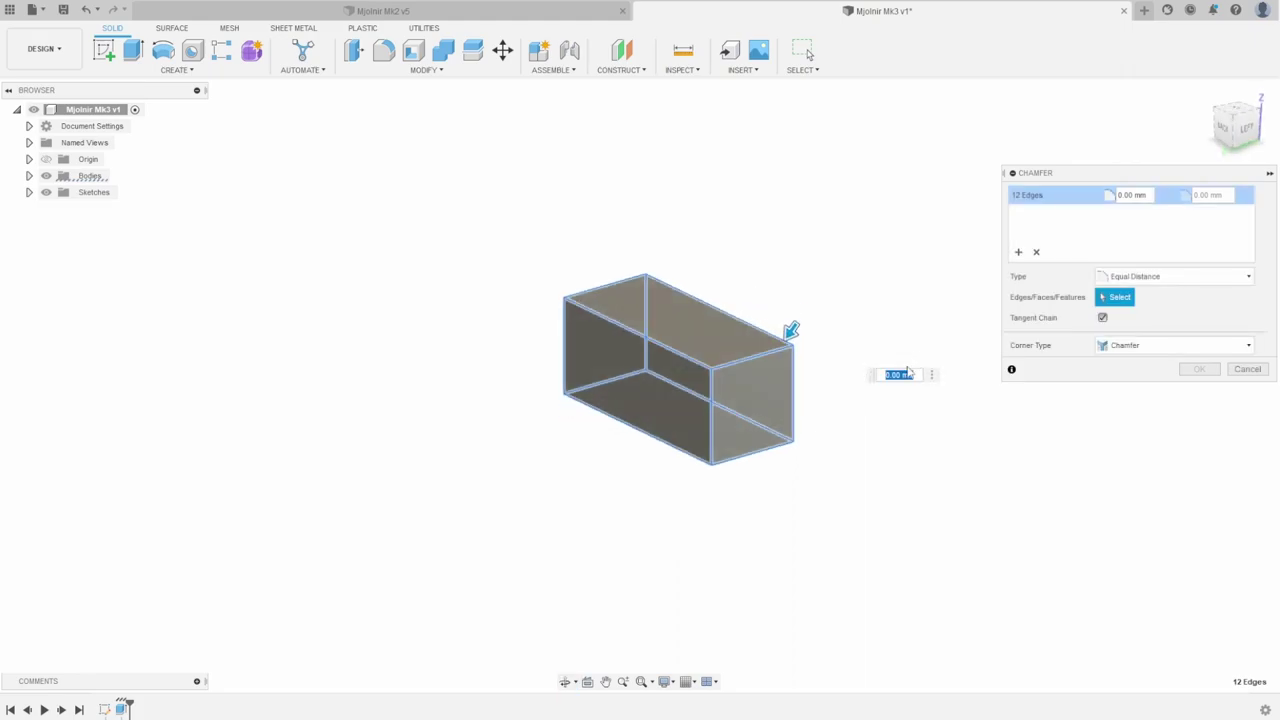
{"action": "mouse_move", "coordinate": [791, 331]}
{"action": "left_mouse_down"}
{"action": "mouse_move", "coordinate": [812, 302]}
{"action": "mouse_move", "coordinate": [786, 340]}
{"action": "left_mouse_up"}
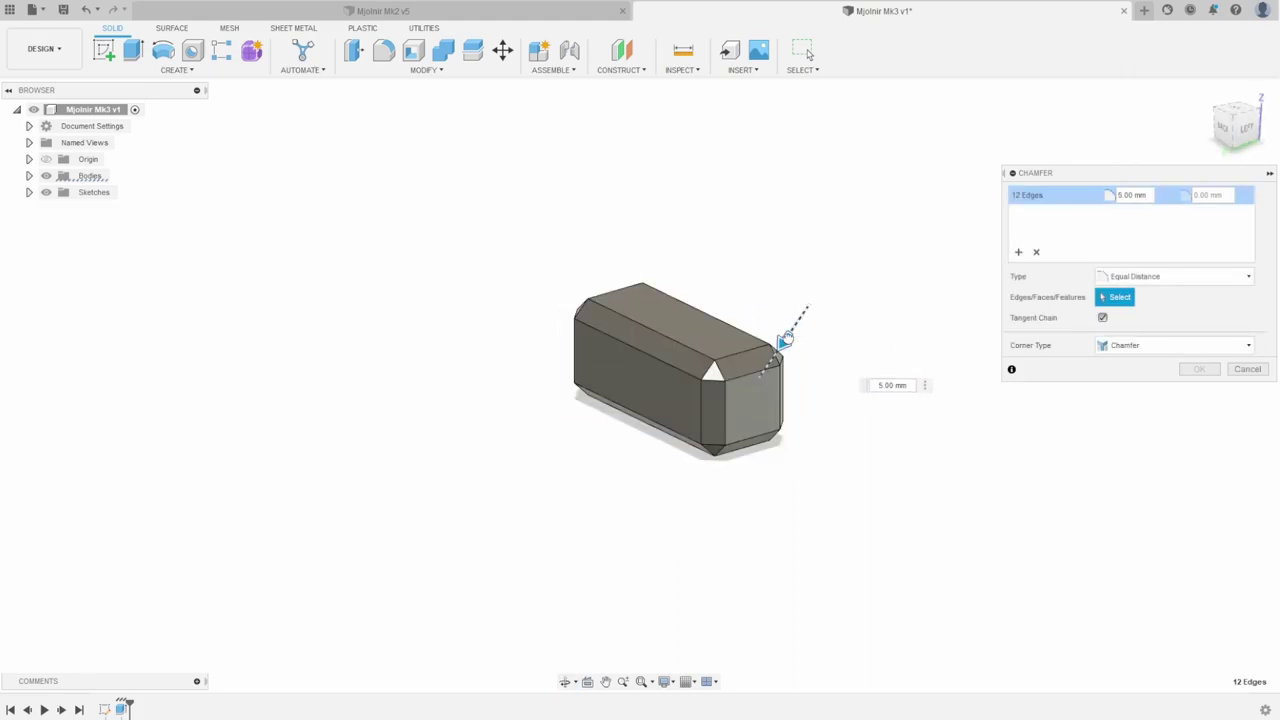
{"action": "scroll", "coordinate": [717, 350], "scroll_direction": "up", "scroll_amount": 3}
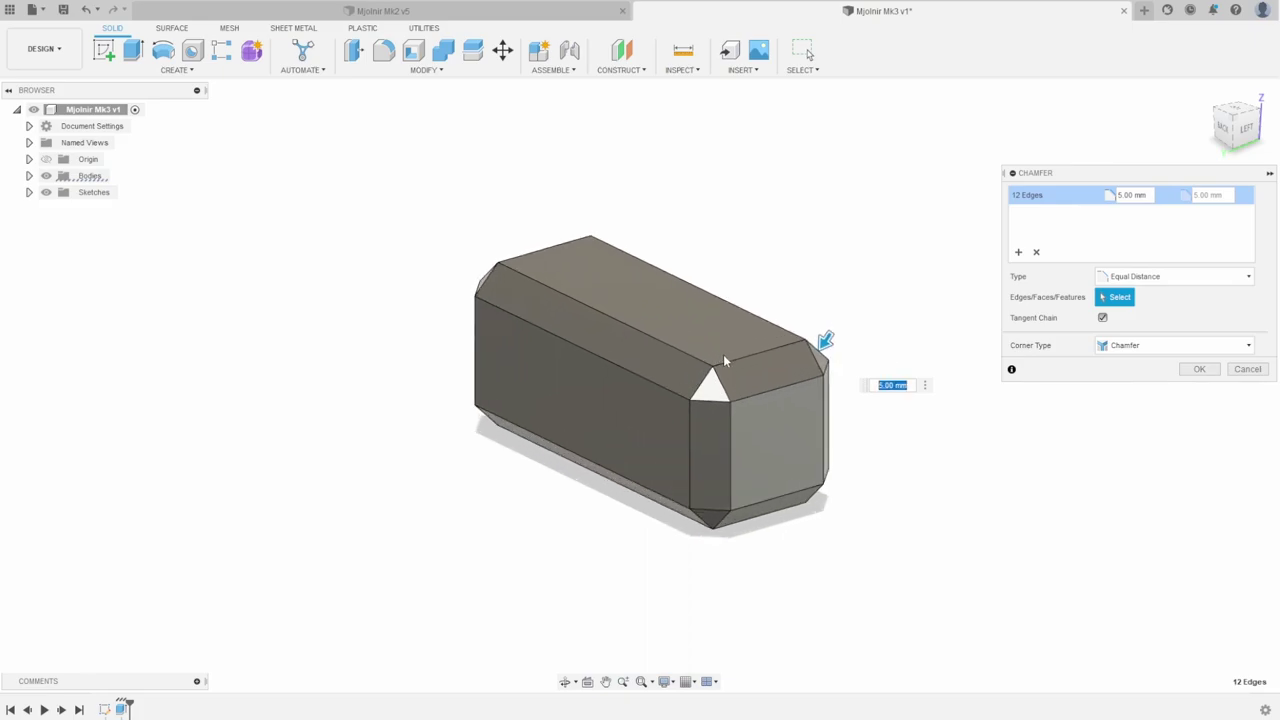
{"action": "middle_click_drag", "start_coordinate": [751, 396], "coordinate": [767, 387], "text": "shift"}
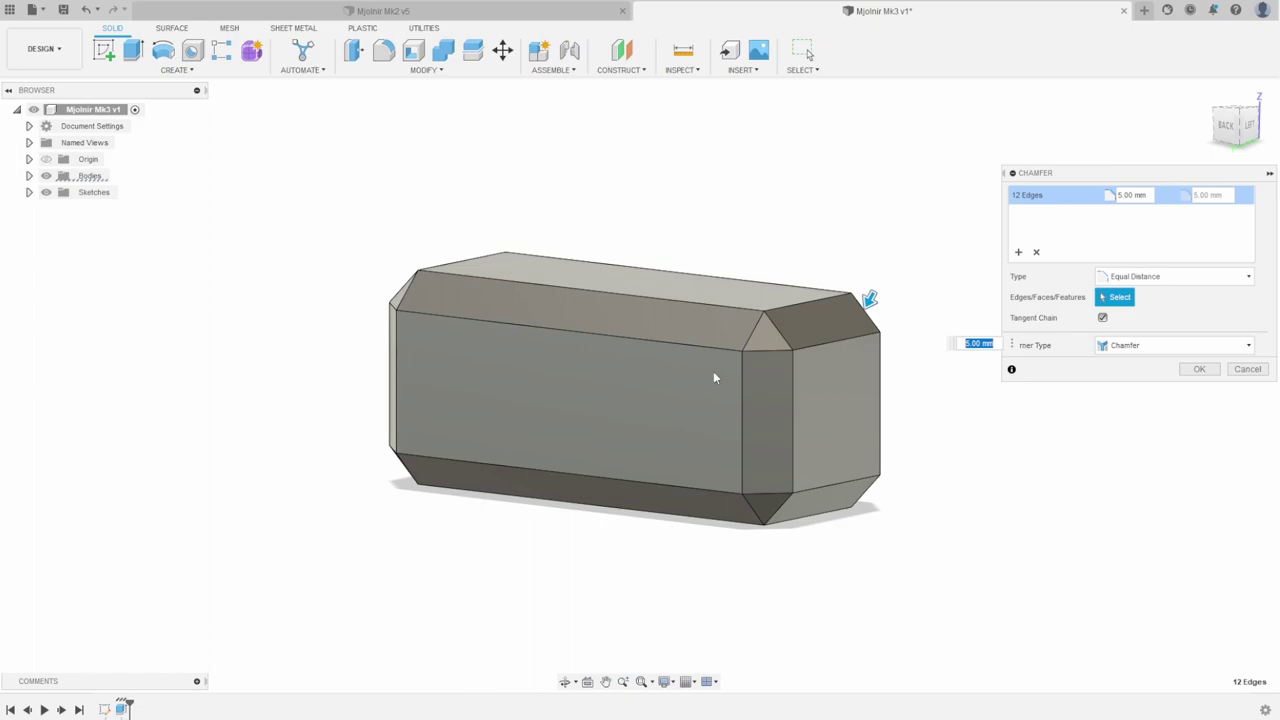
{"action": "type", "text": "4"}
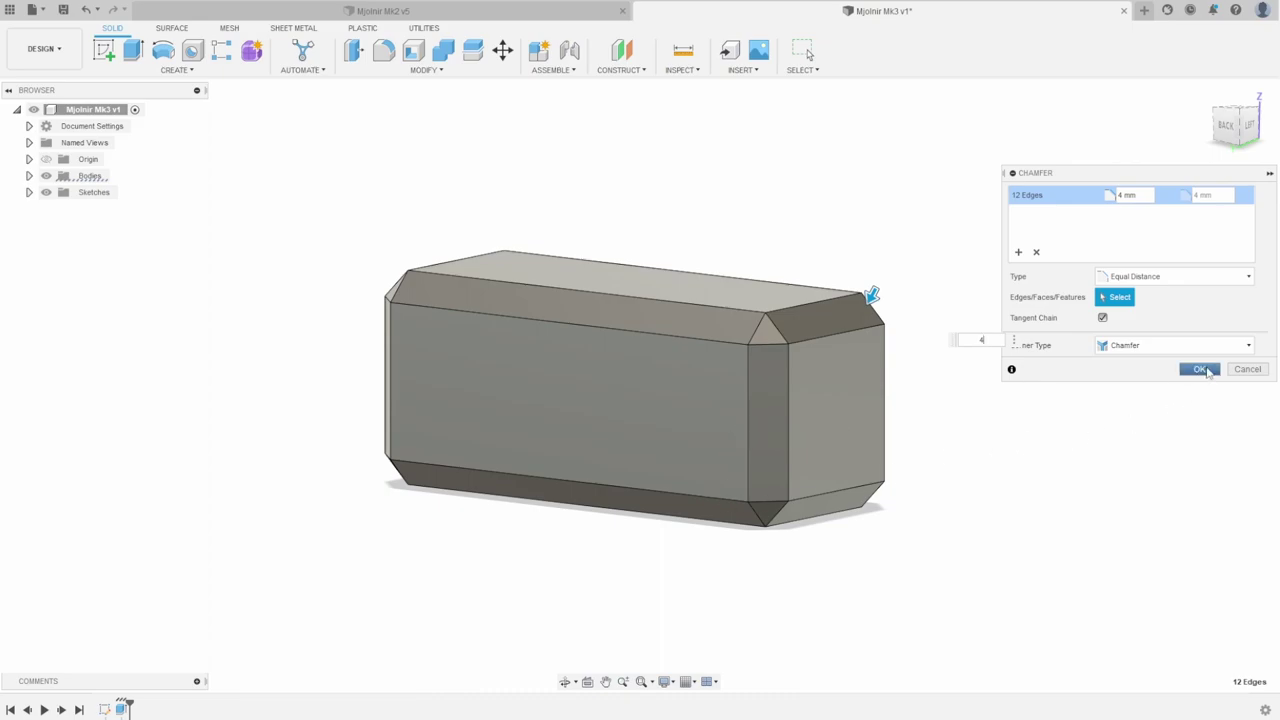
{"action": "left_click", "coordinate": [1201, 369]}
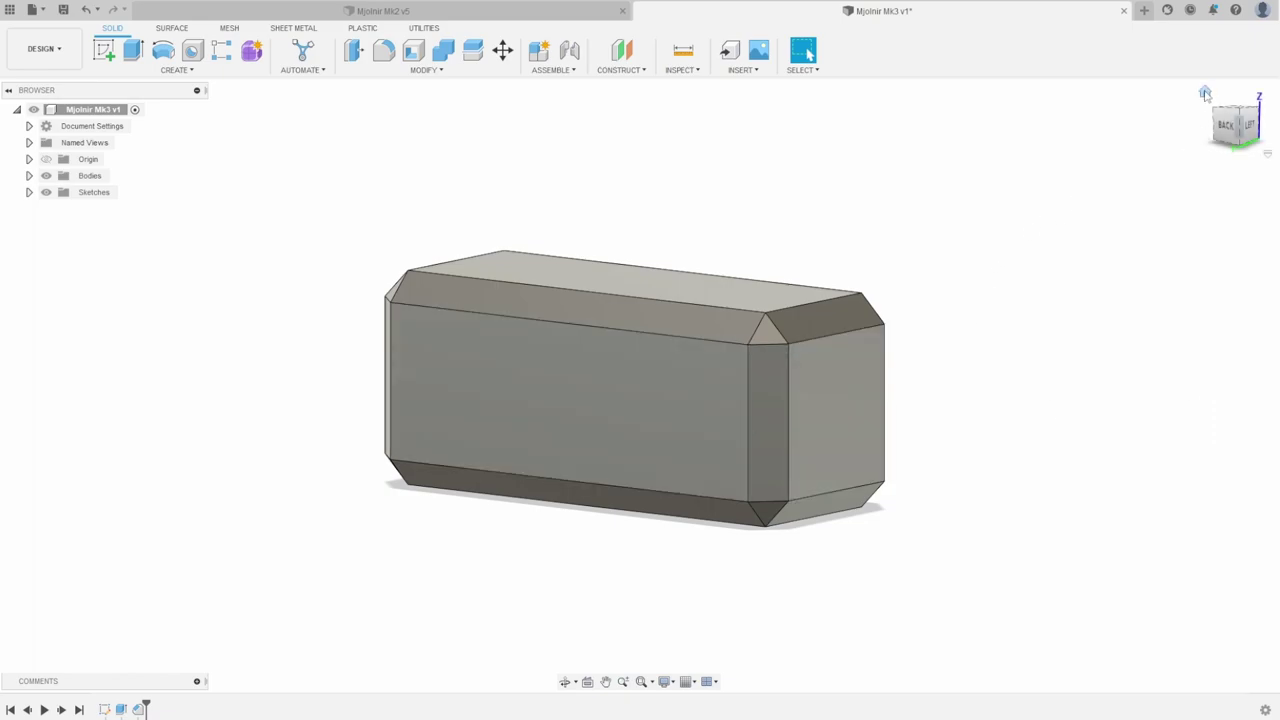
- Orbit to the underside and start a sketch on the block's bottom face
{"action": "left_click", "coordinate": [1207, 93]}
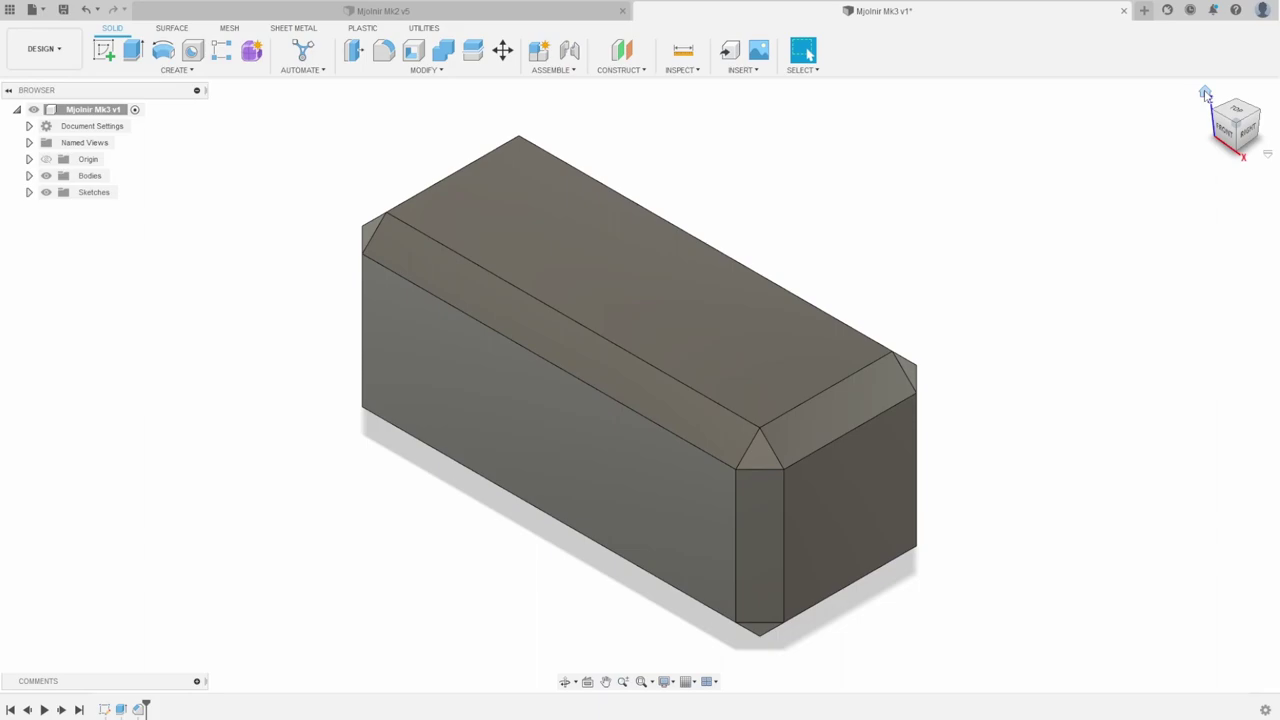
{"action": "scroll", "coordinate": [982, 282], "scroll_direction": "down", "scroll_amount": 3}
{"action": "scroll", "coordinate": [823, 384], "scroll_direction": "down", "scroll_amount": 1}
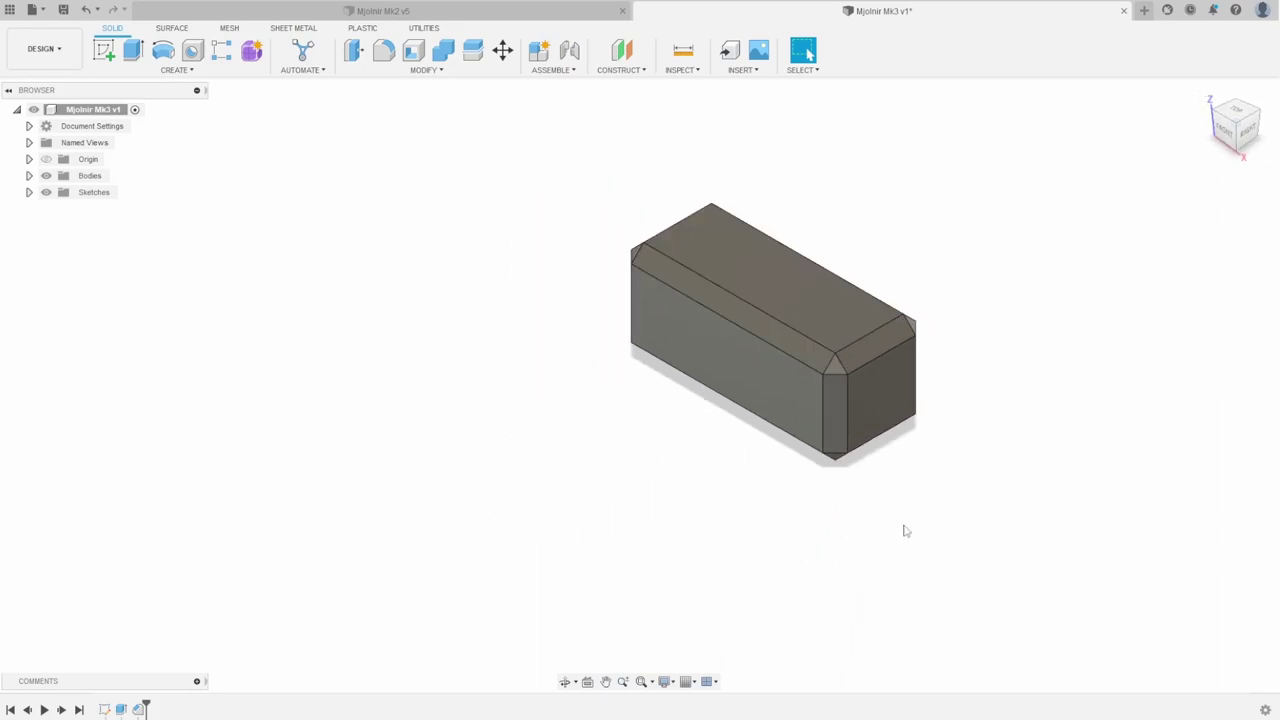
{"action": "middle_click_drag", "start_coordinate": [903, 531], "coordinate": [914, 417], "text": "shift"}
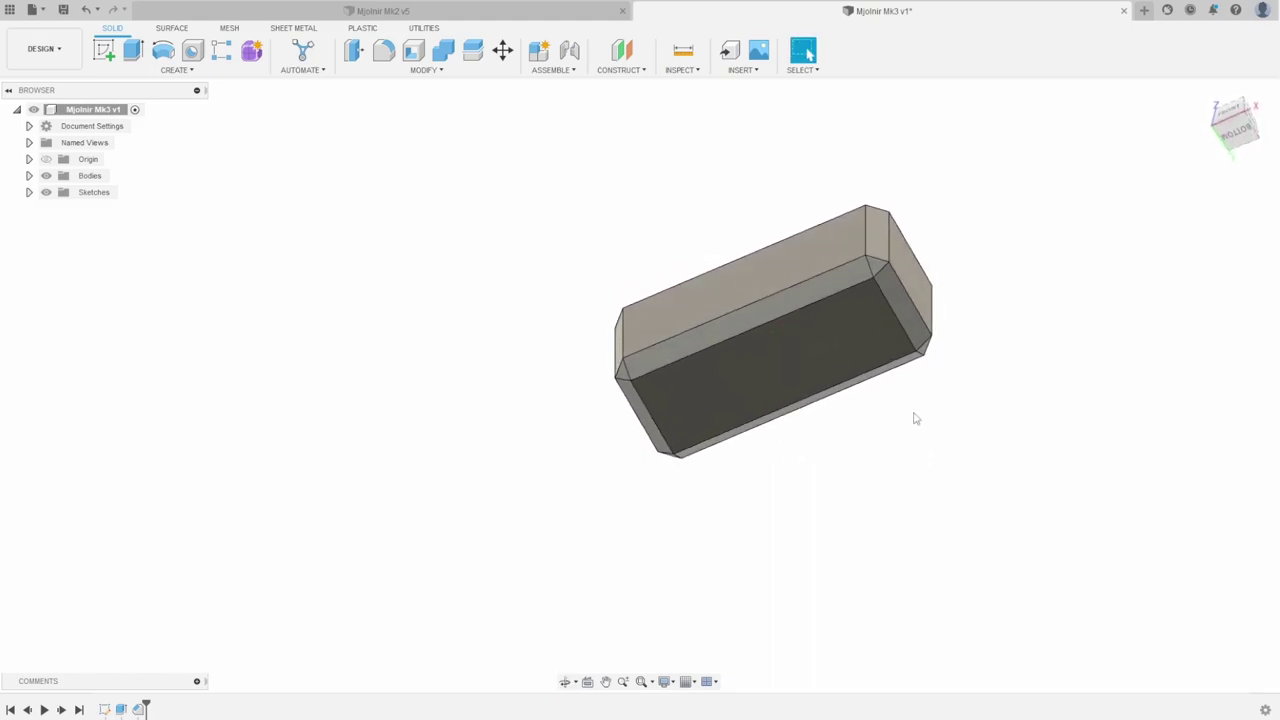
{"action": "right_click", "coordinate": [778, 362]}
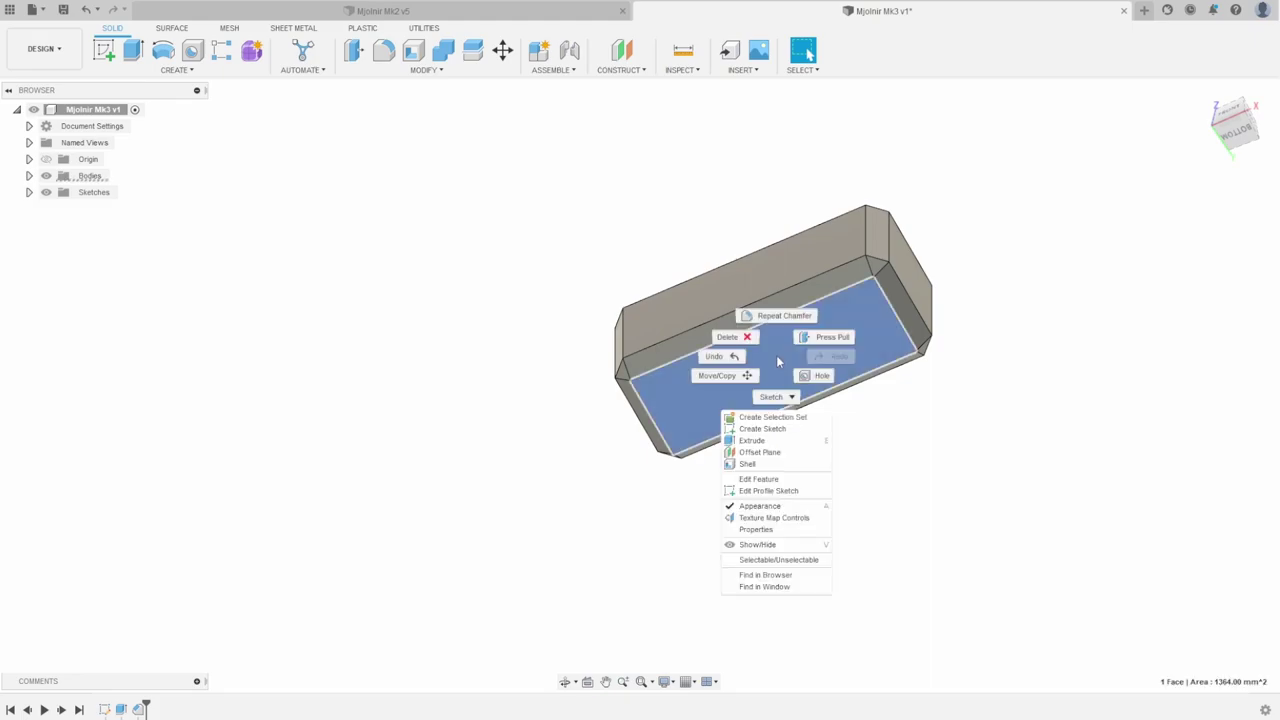
{"action": "left_click", "coordinate": [772, 429]}
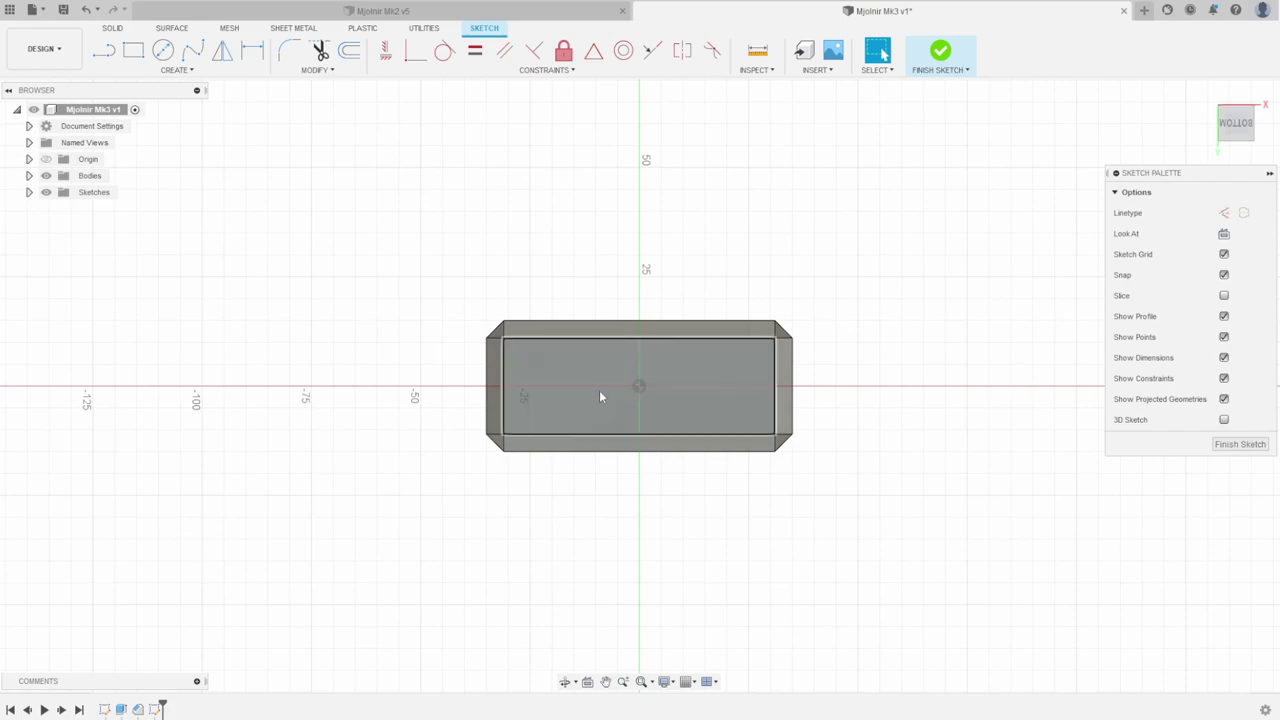
- Draw a 10 mm diameter circle centred on the sketch origin
{"action": "scroll", "coordinate": [594, 378], "scroll_direction": "up", "scroll_amount": 1}
{"action": "scroll", "coordinate": [688, 380], "scroll_direction": "up", "scroll_amount": 2}
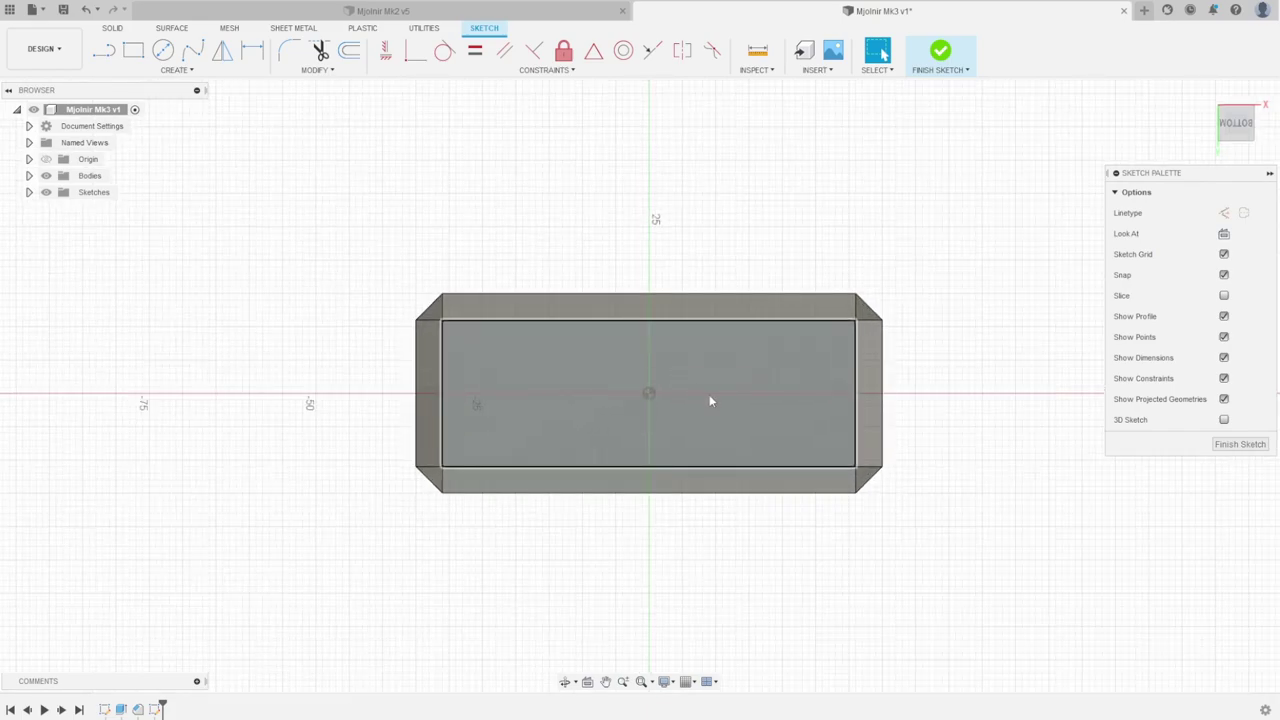
{"action": "left_click", "coordinate": [163, 50]}
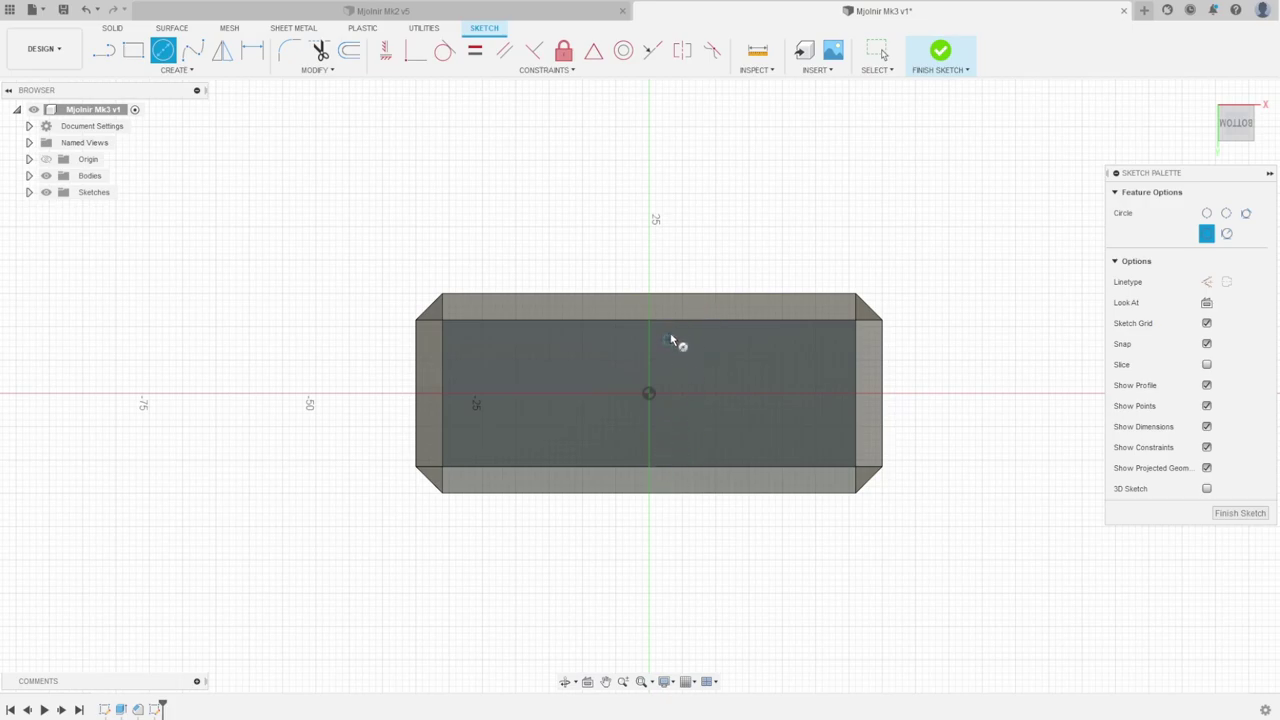
{"action": "left_click", "coordinate": [650, 394]}
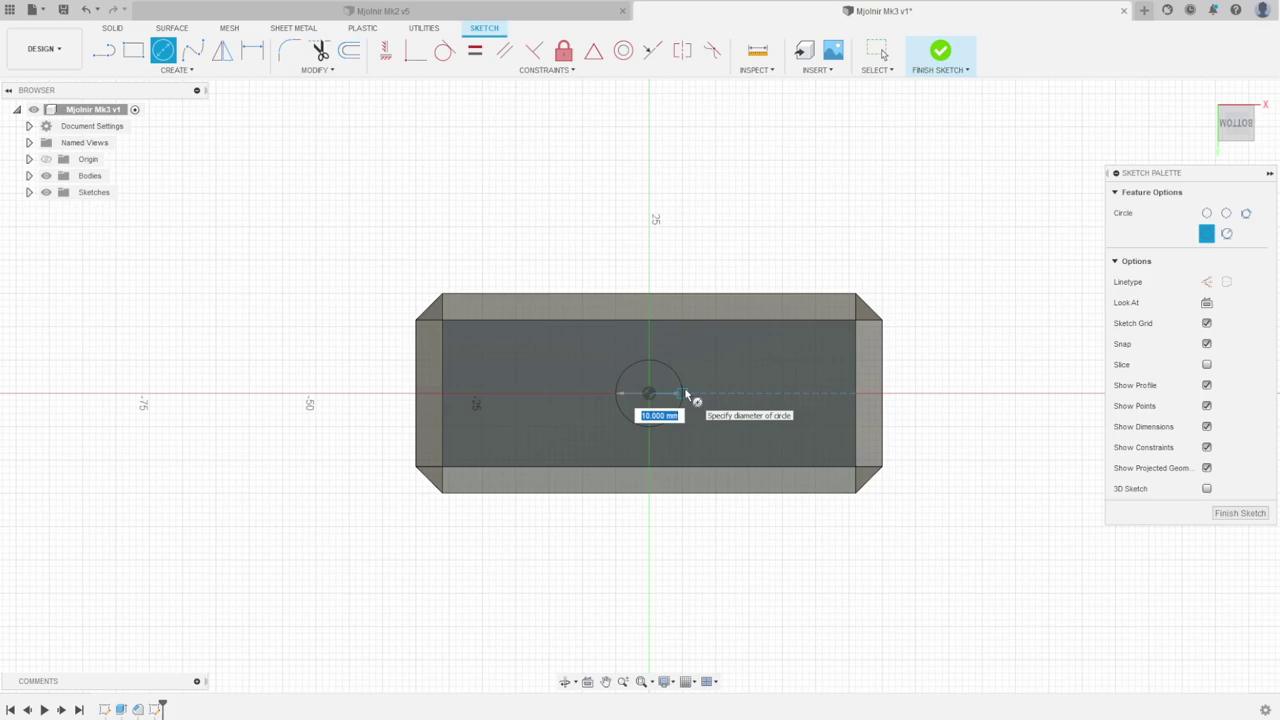
{"action": "type", "text": "10"}
{"action": "key", "text": "Return"}
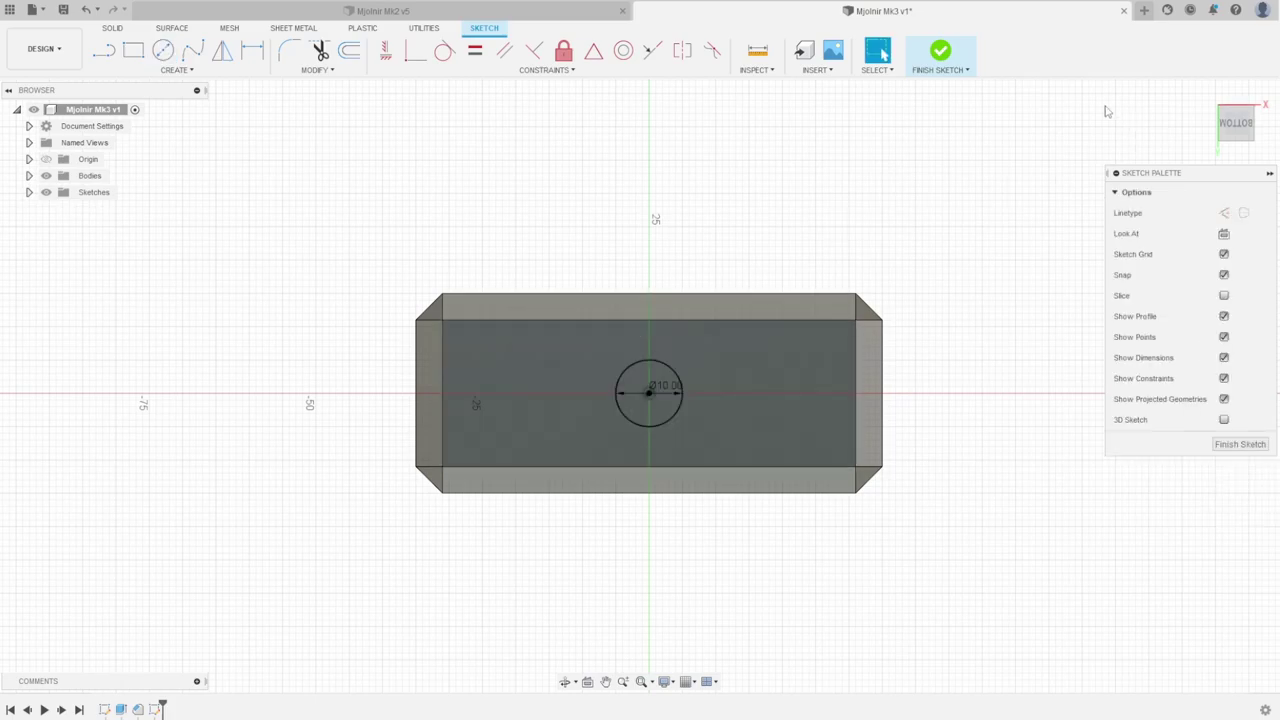
- Finish the circle sketch and reposition the view of the block
{"action": "left_click", "coordinate": [942, 51]}
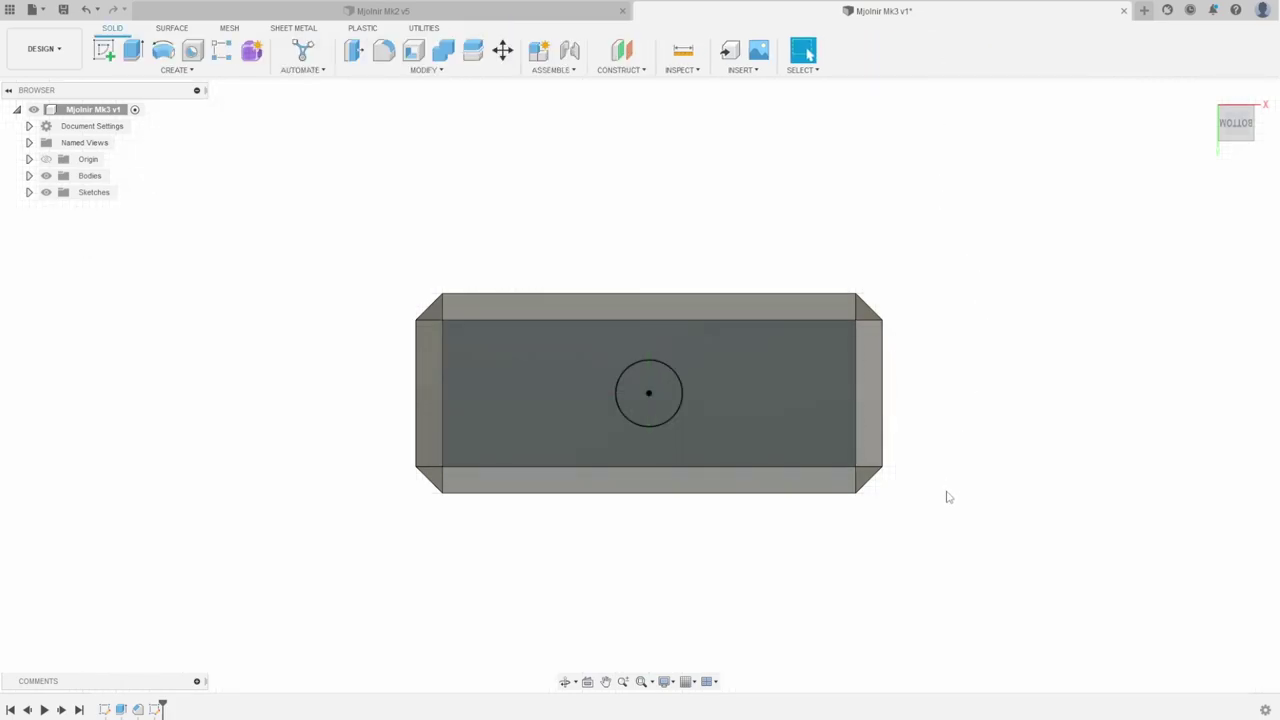
{"action": "middle_click_drag", "start_coordinate": [948, 497], "coordinate": [891, 406], "text": "shift"}
{"action": "middle_click_drag", "start_coordinate": [931, 257], "coordinate": [897, 417]}
{"action": "scroll", "coordinate": [886, 434], "scroll_direction": "down", "scroll_amount": 3}
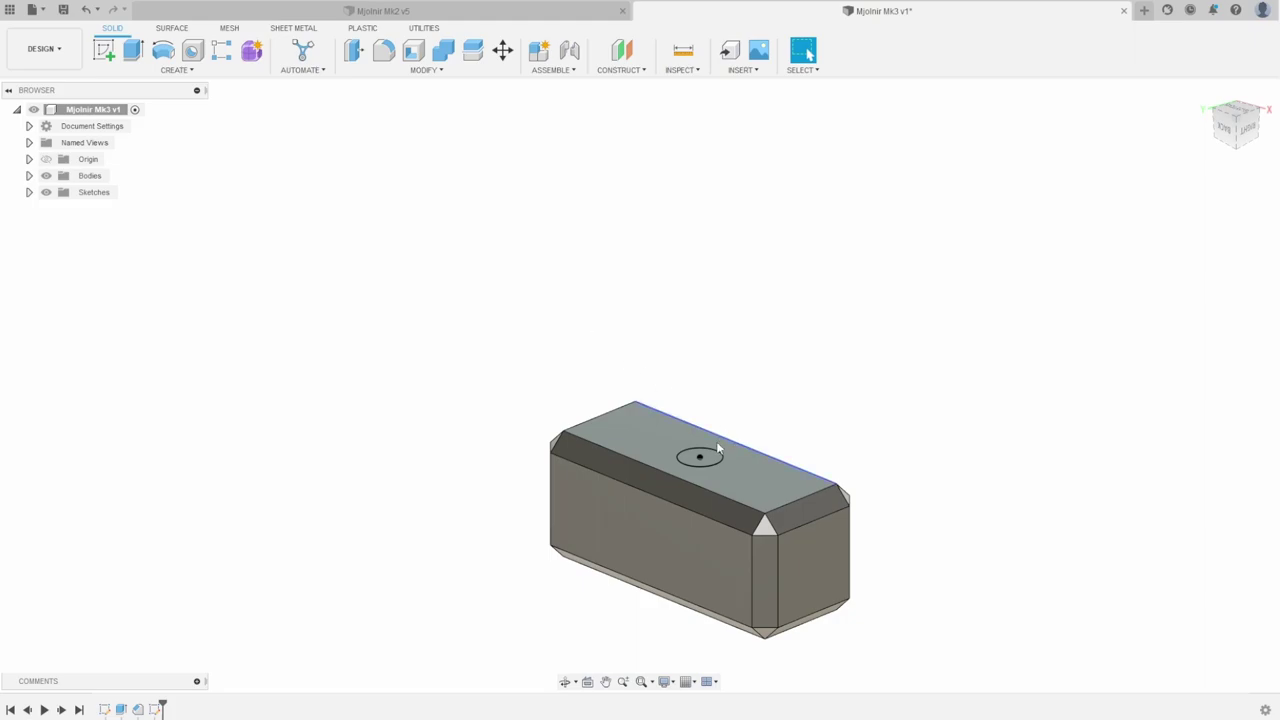
- Extrude the circle 80 mm as a cylindrical handle joined to the block
{"action": "left_click", "coordinate": [712, 462]}
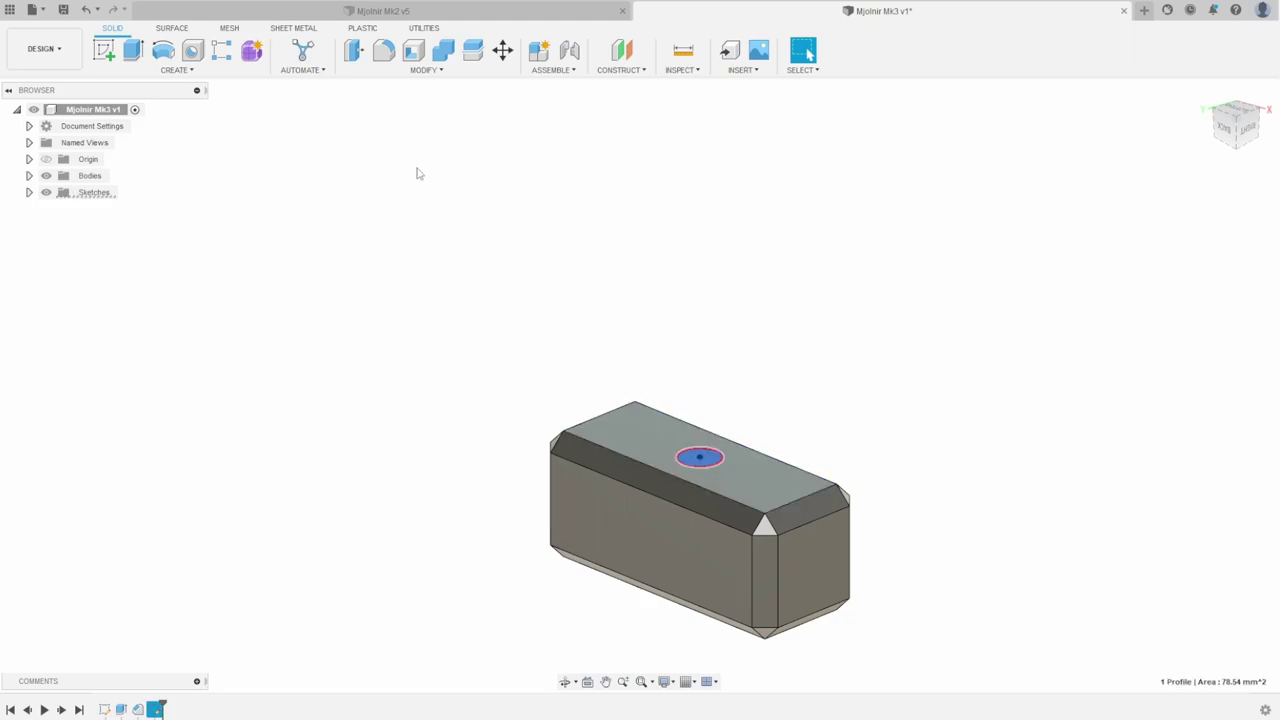
{"action": "left_click", "coordinate": [137, 52]}
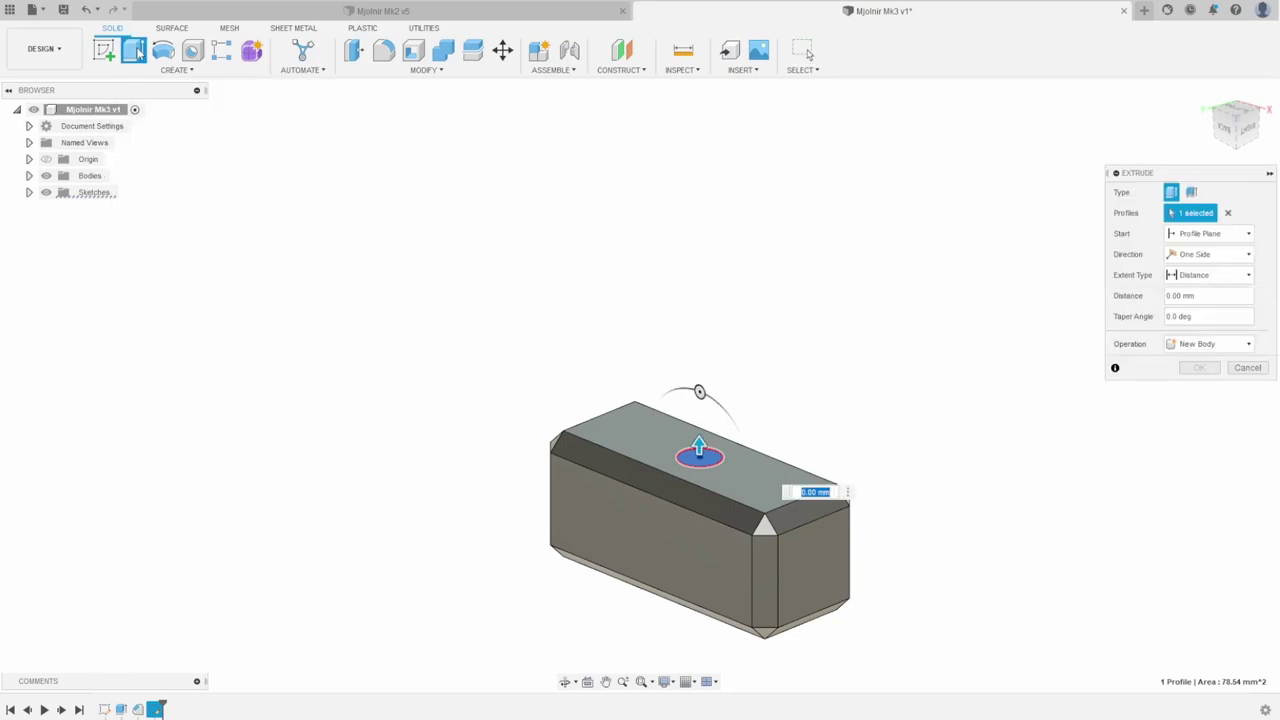
{"action": "type", "text": "20"}
{"action": "left_click_drag", "start_coordinate": [700, 362], "coordinate": [700, 300]}
{"action": "left_click_drag", "start_coordinate": [700, 248], "coordinate": [698, 132]}
{"action": "middle_click_drag", "start_coordinate": [915, 296], "coordinate": [881, 318]}
{"action": "scroll", "coordinate": [622, 452], "scroll_direction": "down", "scroll_amount": 2}
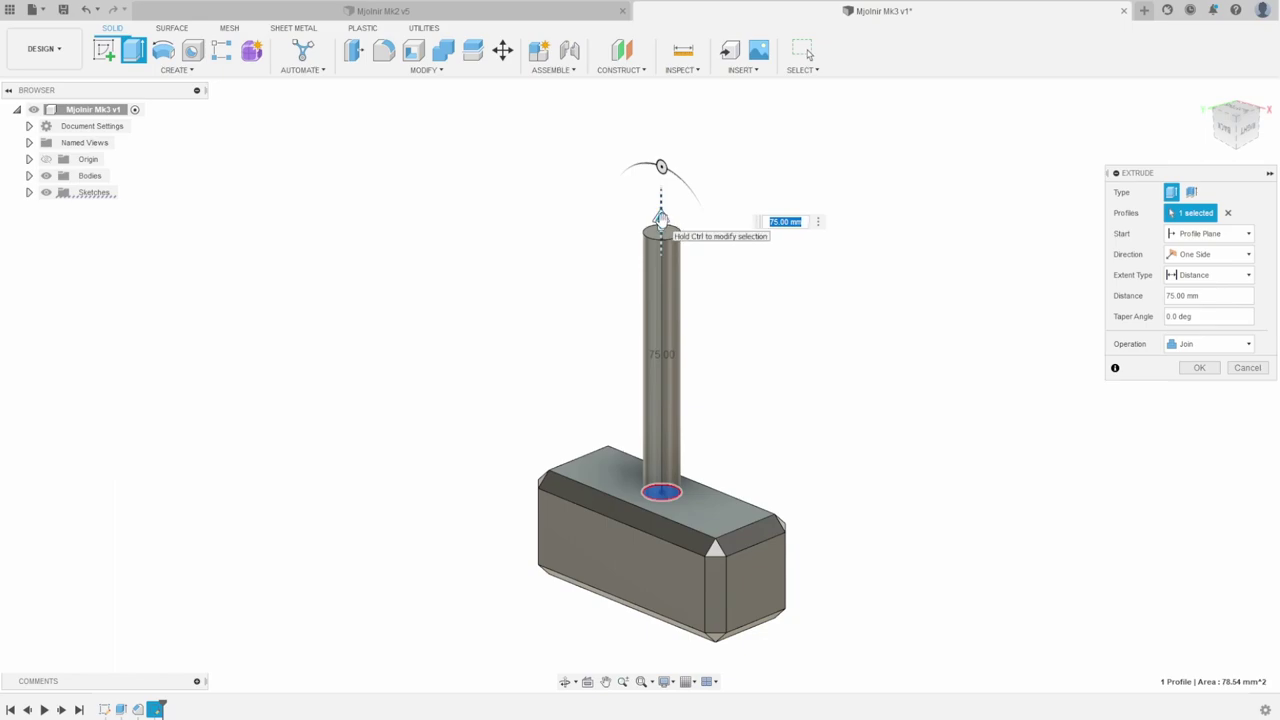
{"action": "type", "text": "80"}
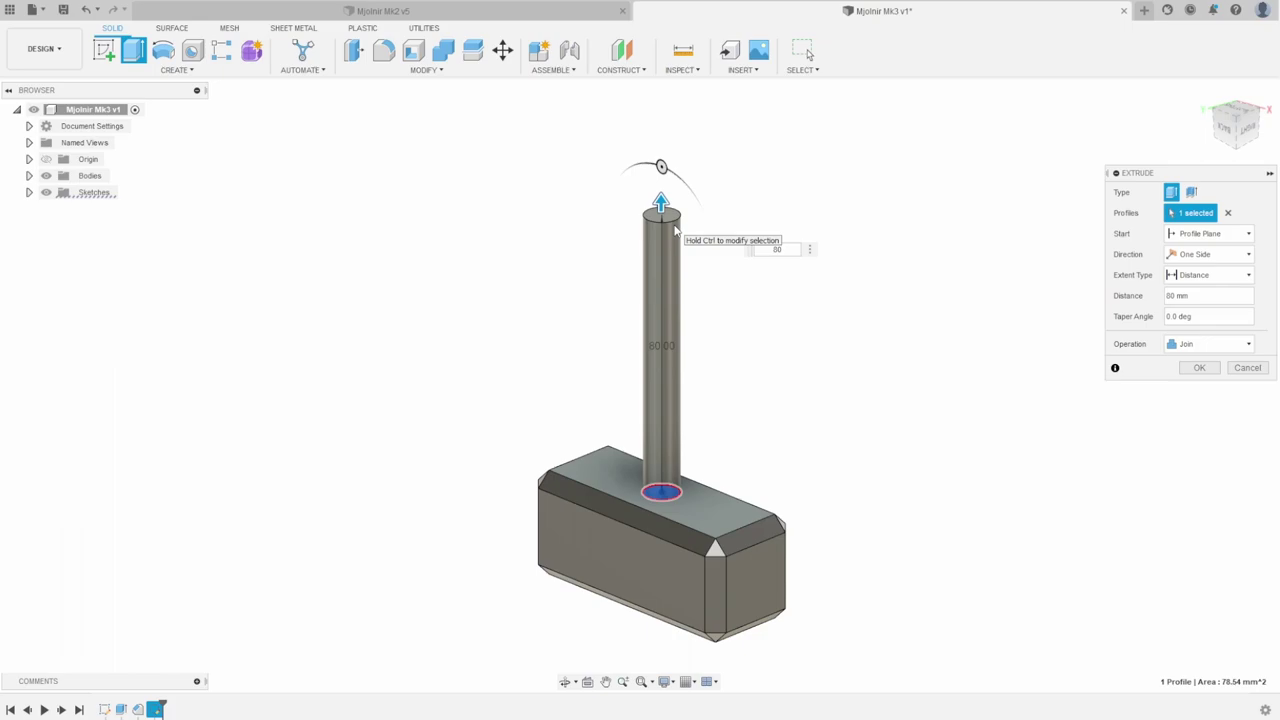
{"action": "left_click", "coordinate": [1199, 368]}
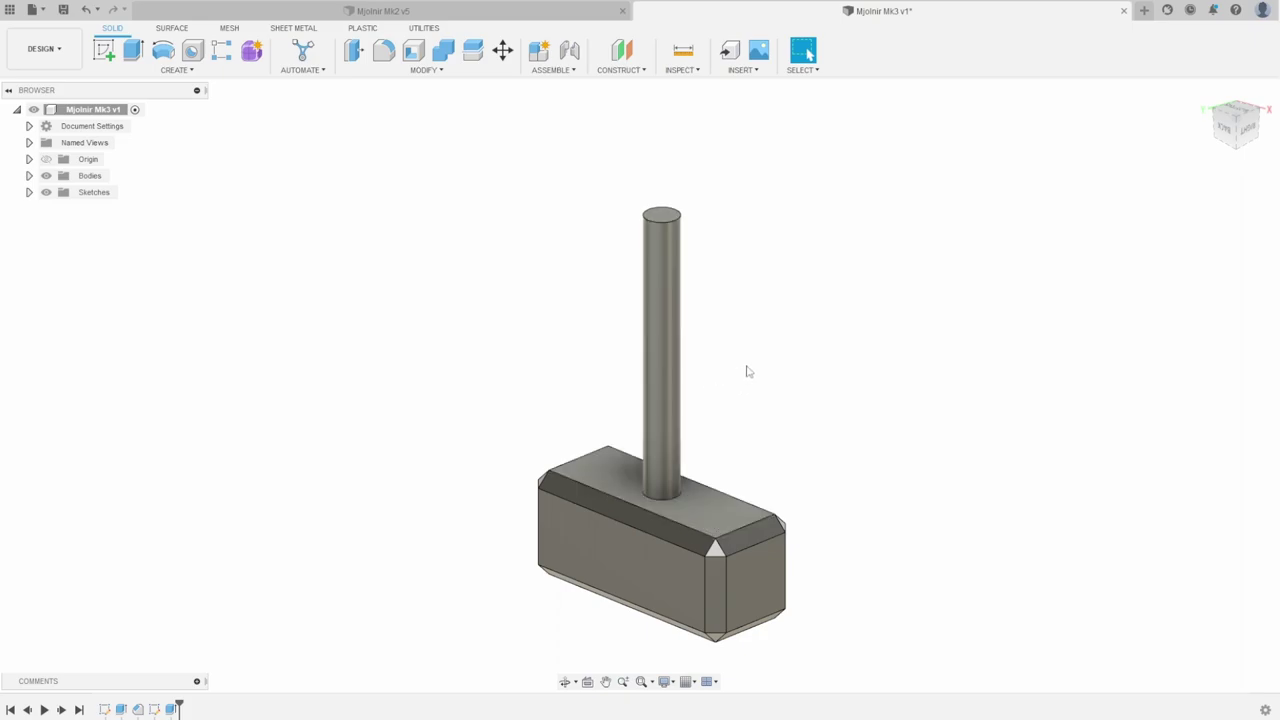
{"action": "scroll", "coordinate": [655, 188], "scroll_direction": "up", "scroll_amount": 2}
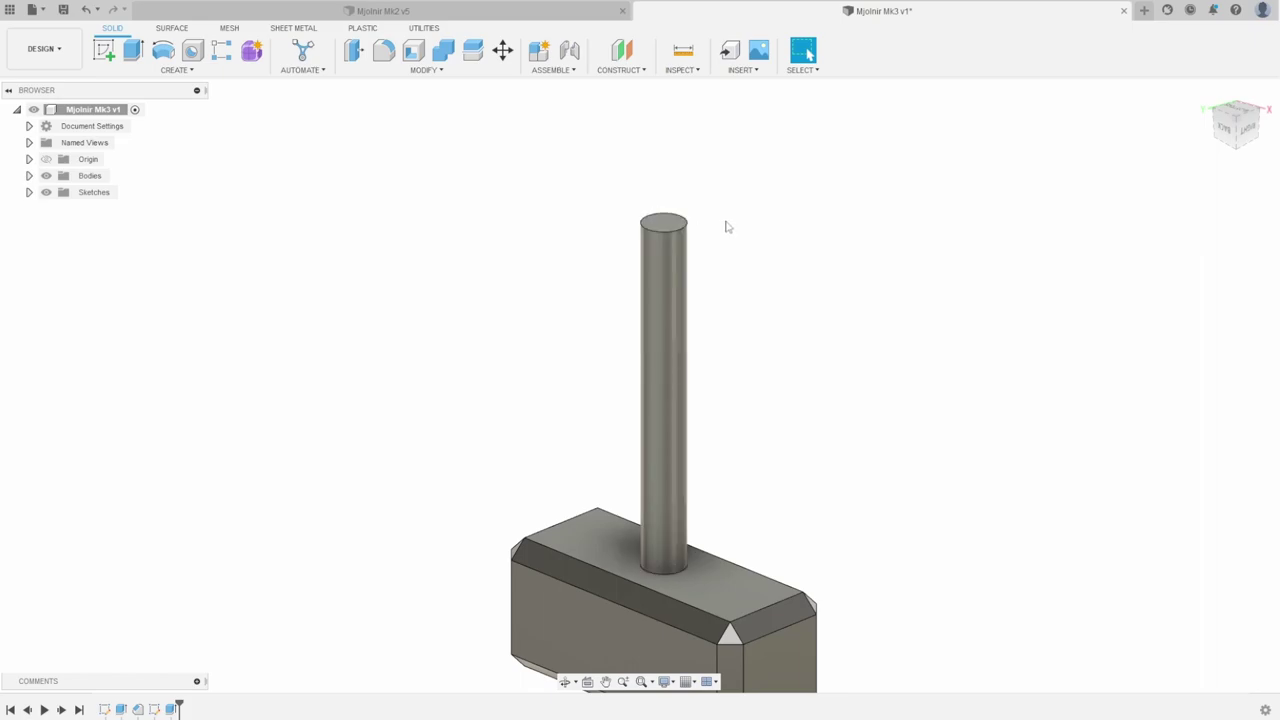
- Start a sketch on the handle's end face and draw a 16 mm circle centred on it
{"action": "right_click", "coordinate": [668, 227]}
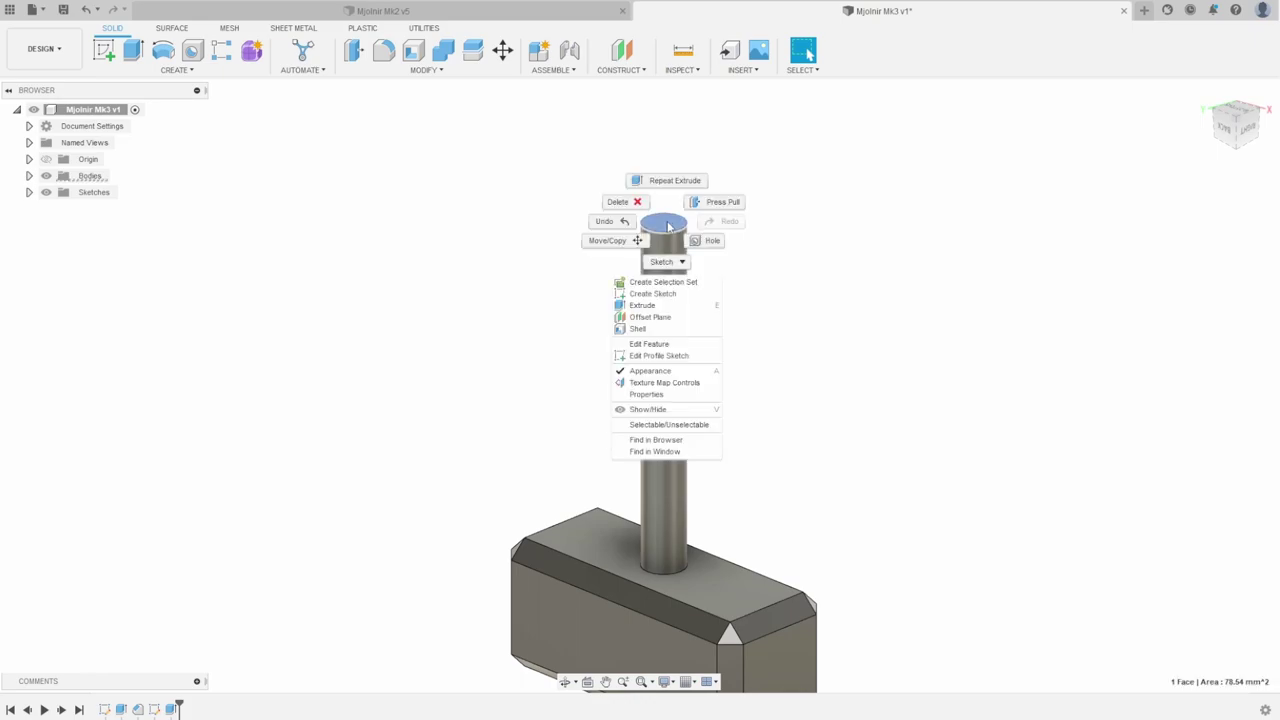
{"action": "left_click", "coordinate": [652, 293]}
{"action": "scroll", "coordinate": [634, 360], "scroll_direction": "up", "scroll_amount": 5}
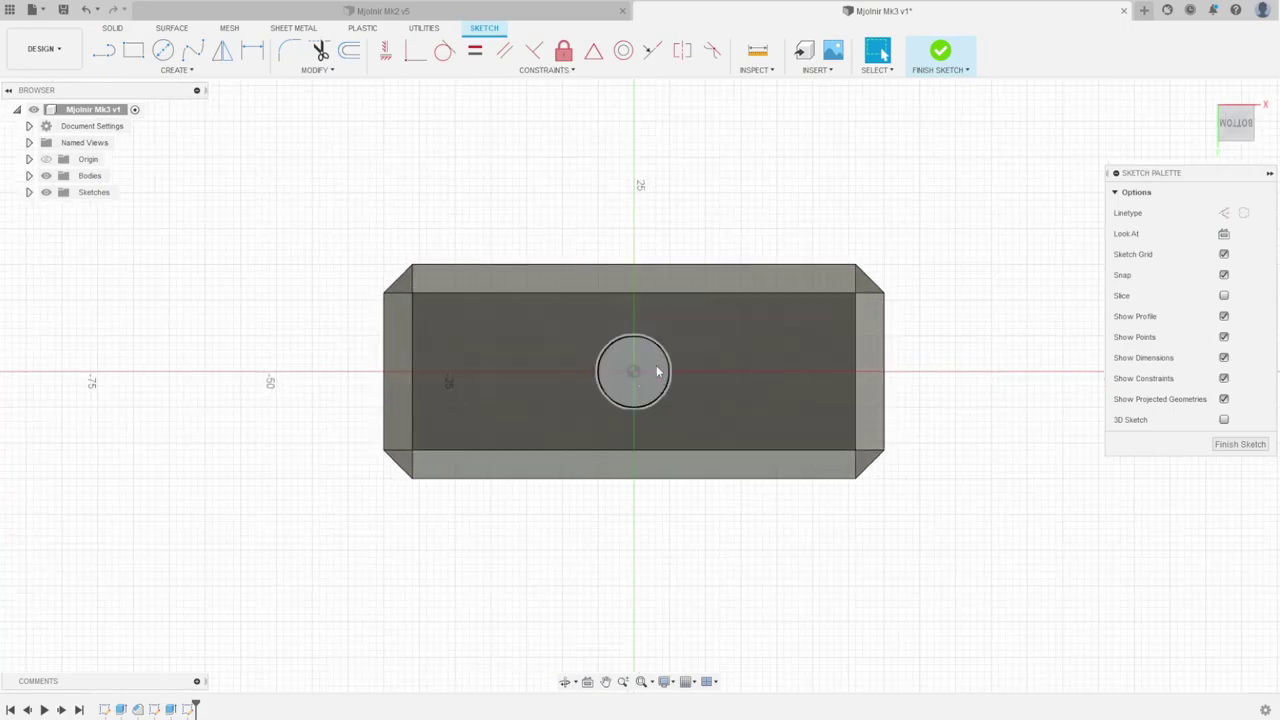
{"action": "left_click", "coordinate": [163, 50]}
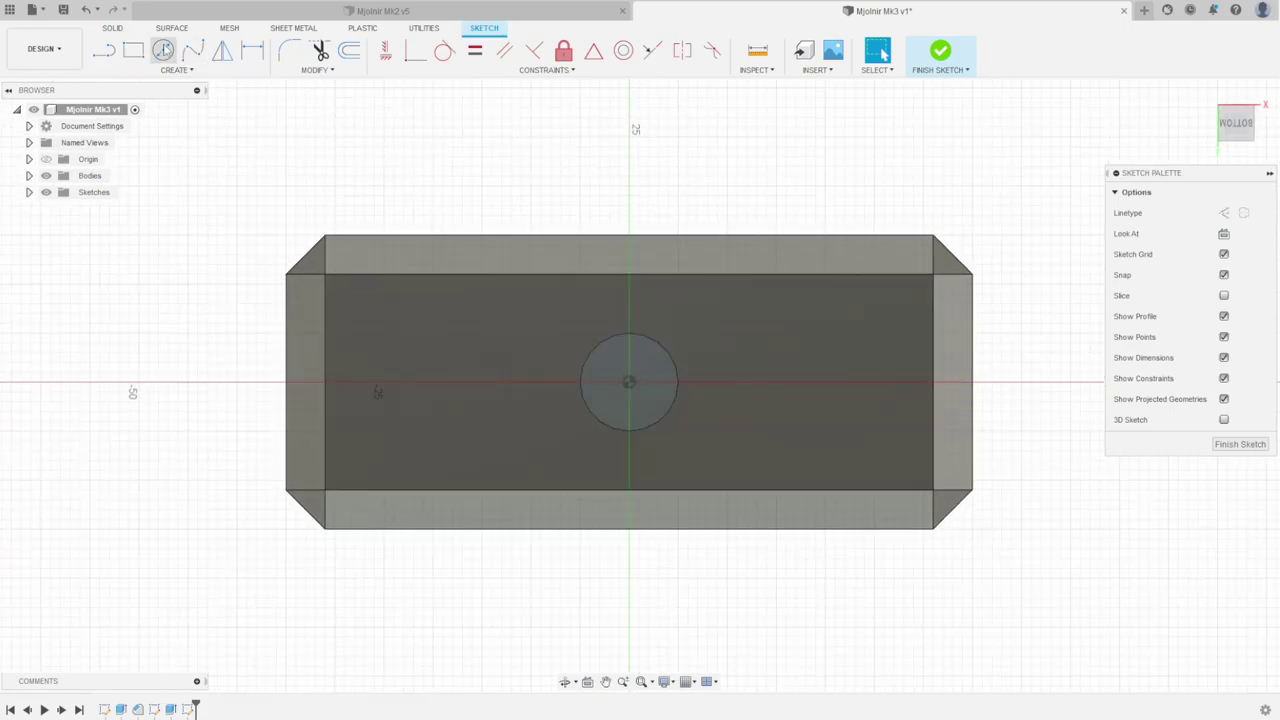
{"action": "left_click", "coordinate": [630, 381]}
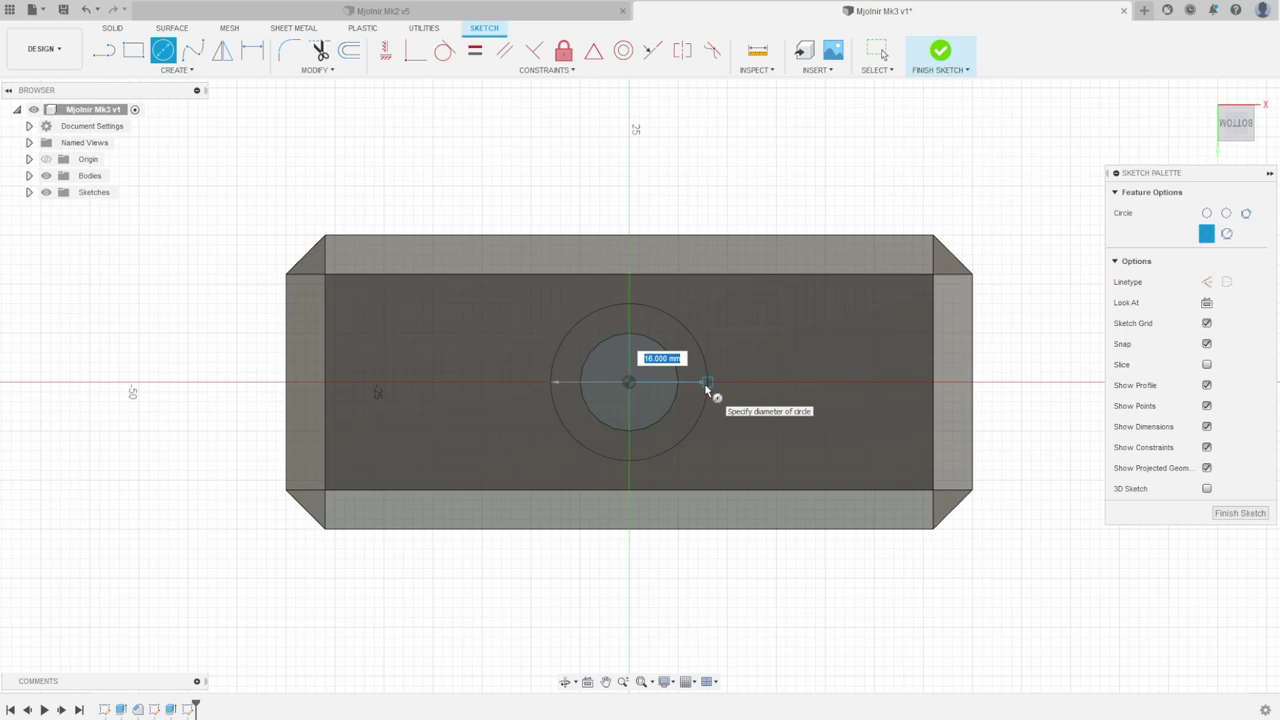
{"action": "type", "text": "16"}
{"action": "key", "text": "Return"}
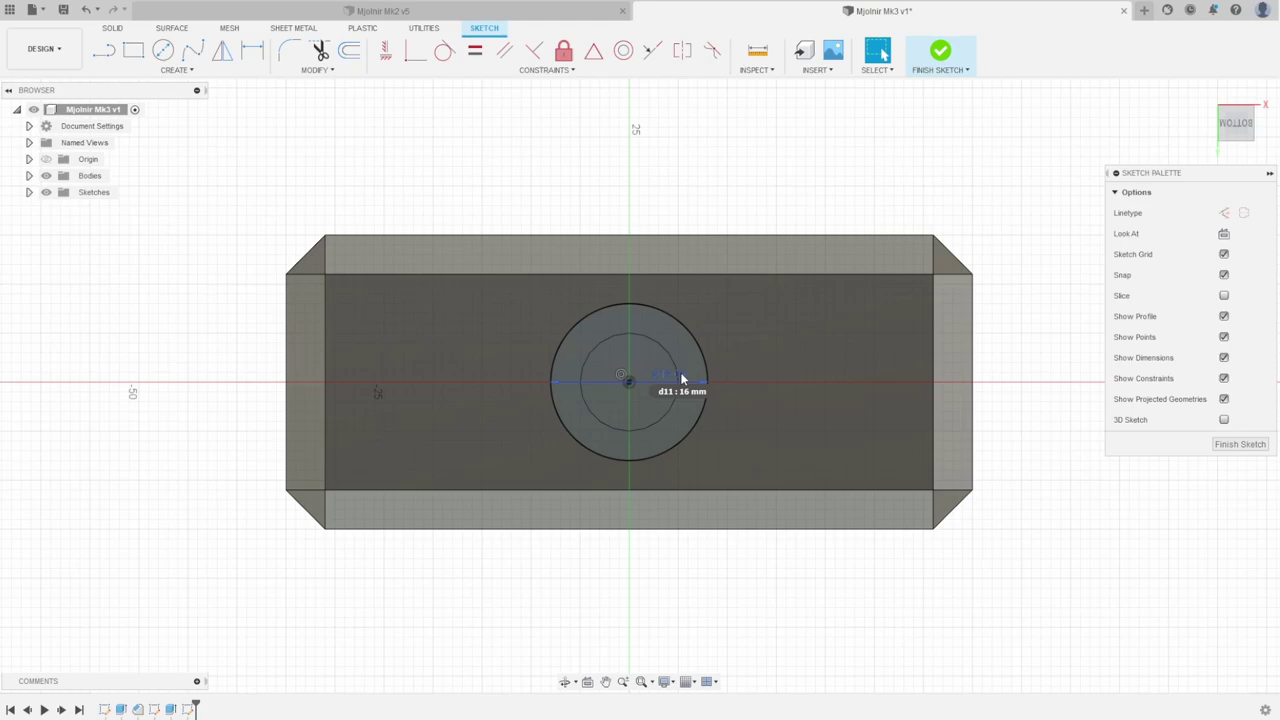
- Re-edit the circle's diameter dimension to 16 mm and finish the sketch
{"action": "double_click", "coordinate": [682, 378]}
{"action": "key", "text": "Return"}
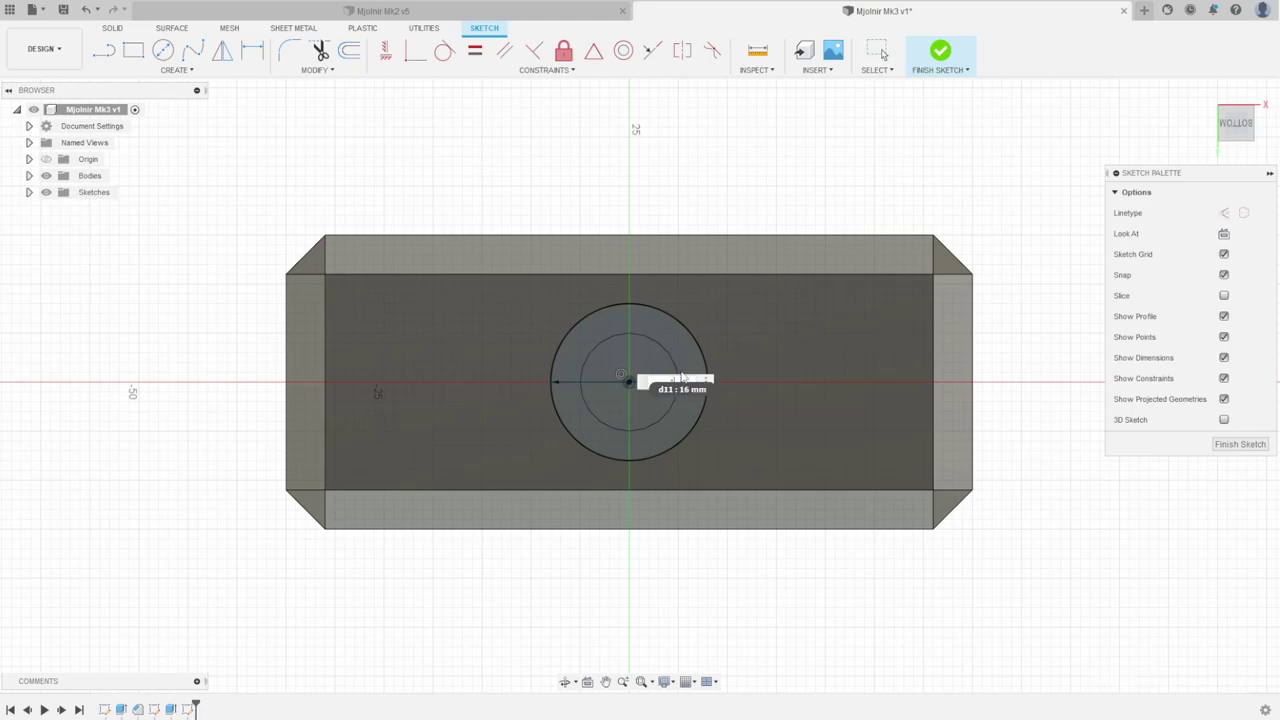
{"action": "key", "text": "Escape"}
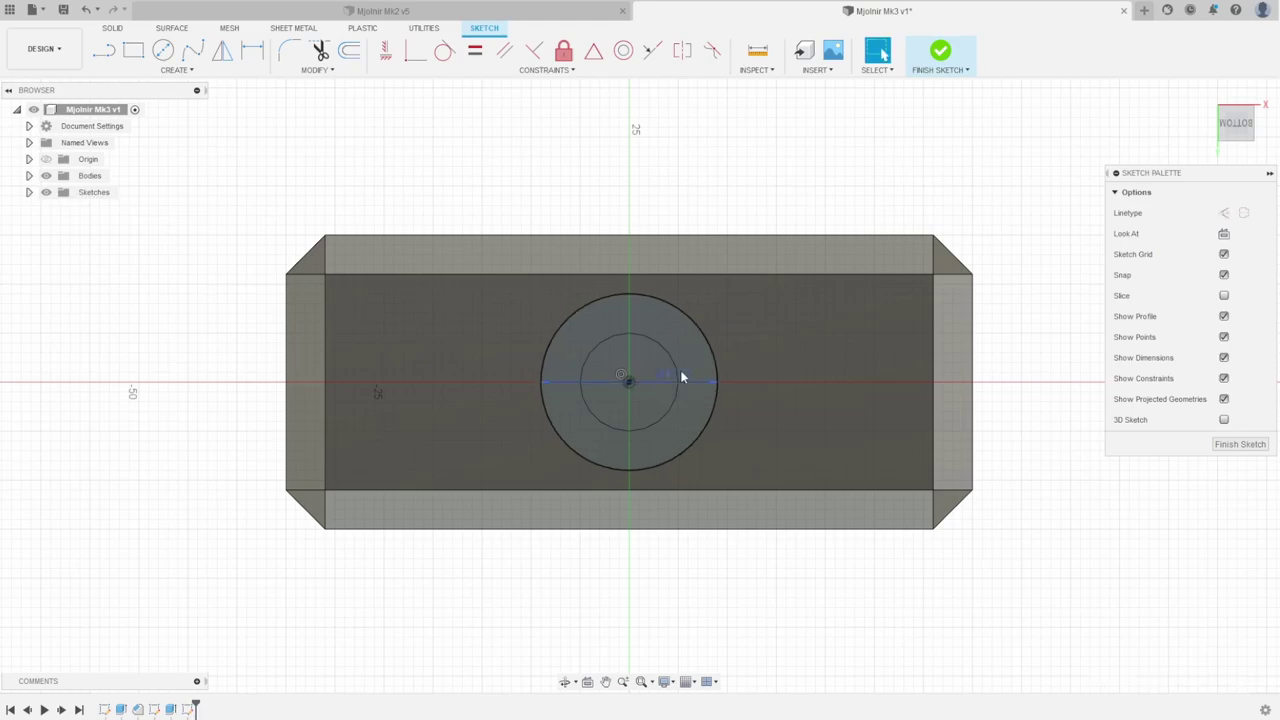
{"action": "double_click", "coordinate": [687, 378]}
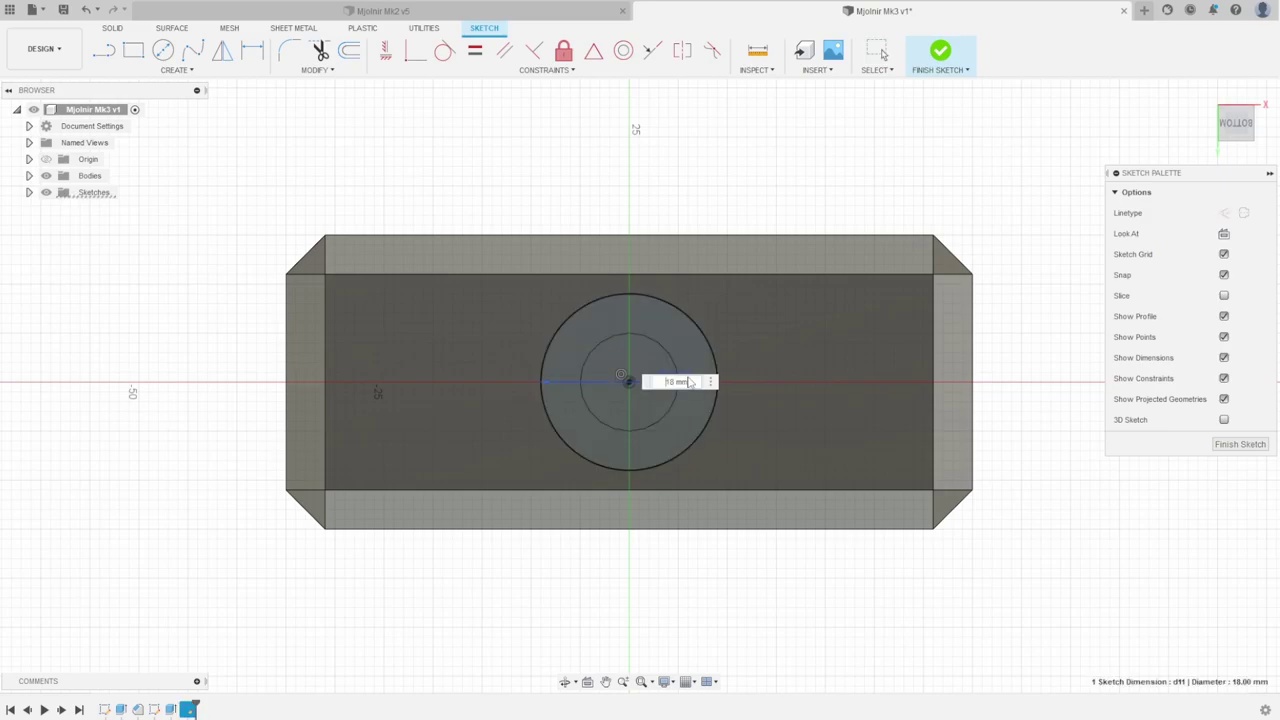
{"action": "type", "text": "4"}
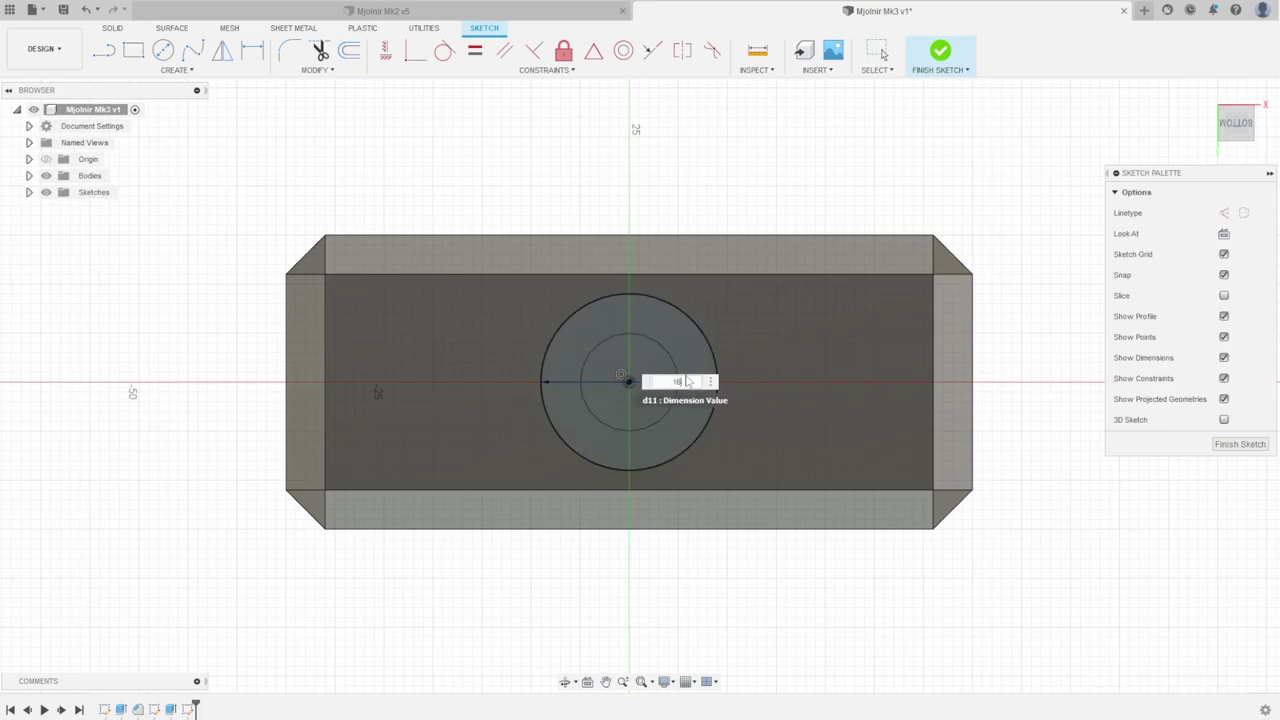
{"action": "type", "text": "6"}
{"action": "key", "text": "Return"}
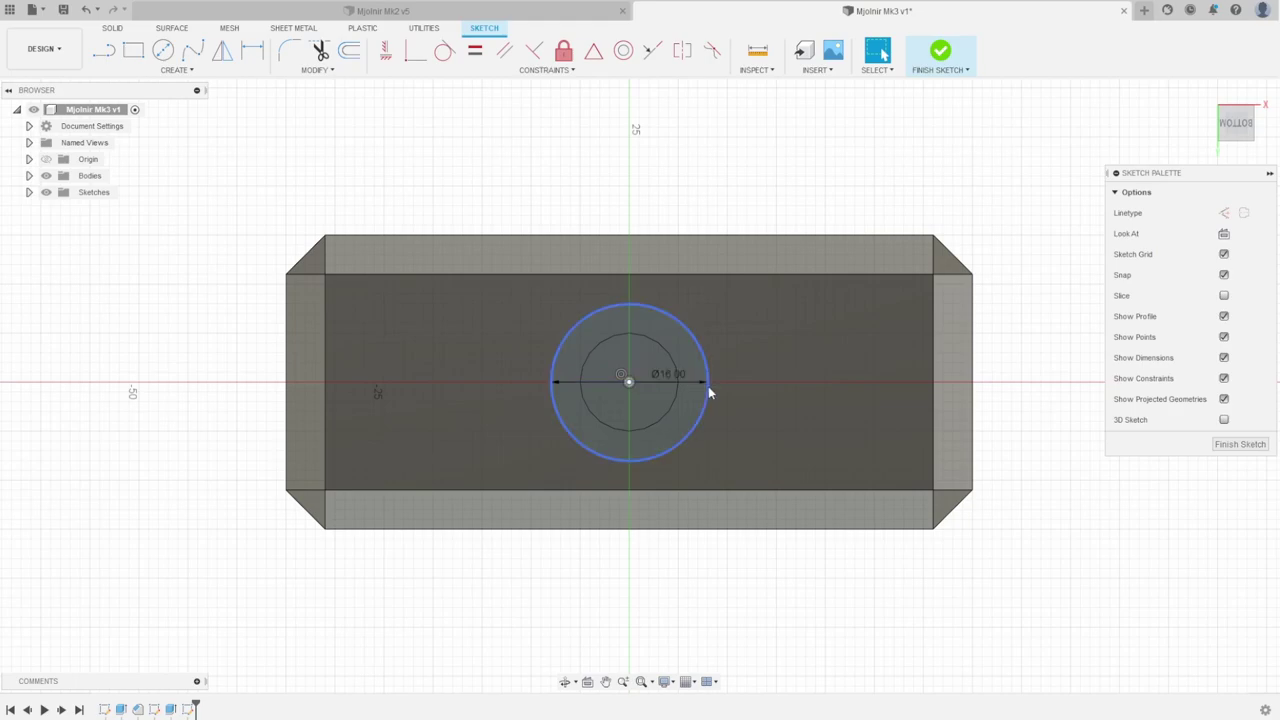
{"action": "left_click", "coordinate": [1222, 446]}
- Orbit to the handle end and select both the inner circle and outer ring profiles
{"action": "mouse_move", "coordinate": [1014, 591]}
{"action": "middle_mouse_down", "text": "shift"}
{"action": "mouse_move", "coordinate": [1027, 524]}
{"action": "mouse_move", "coordinate": [994, 509]}
{"action": "mouse_move", "coordinate": [923, 274]}
{"action": "middle_mouse_up", "text": "shift"}
{"action": "mouse_move", "coordinate": [916, 219]}
{"action": "middle_mouse_down"}
{"action": "mouse_move", "coordinate": [886, 491]}
{"action": "mouse_move", "coordinate": [916, 557]}
{"action": "middle_mouse_up"}
{"action": "key", "text": "Escape"}
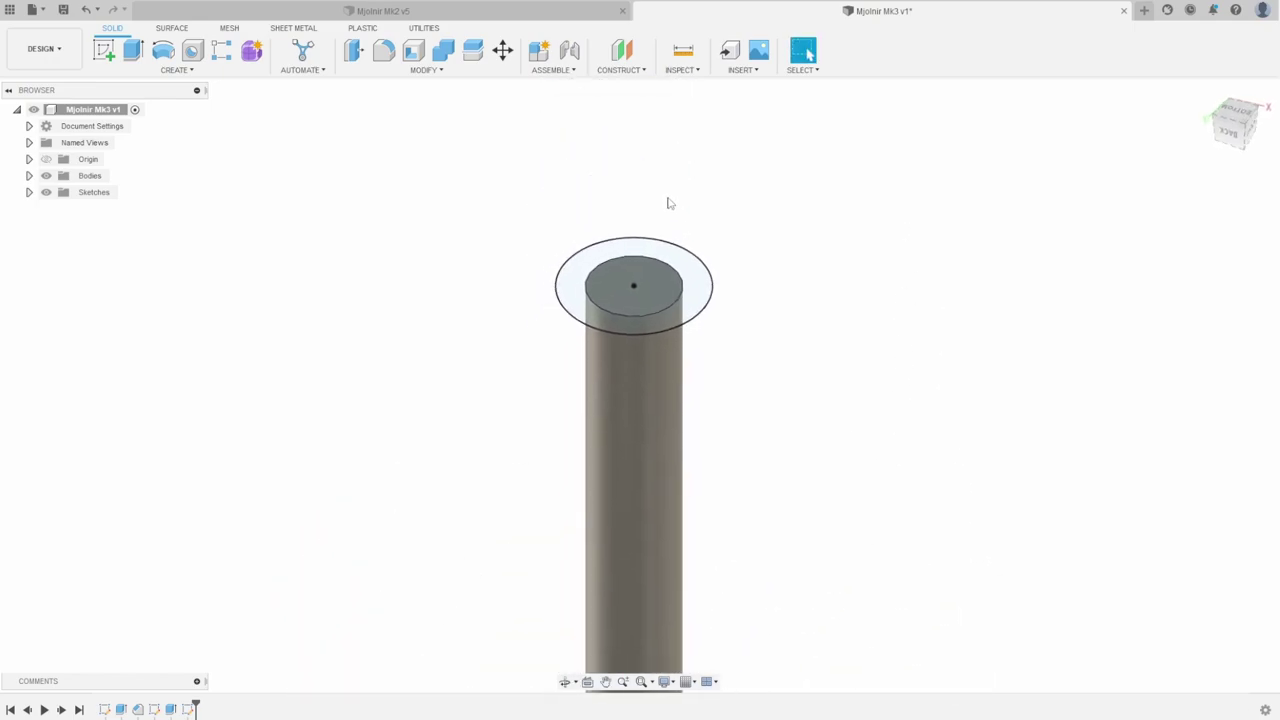
{"action": "left_click", "coordinate": [694, 271]}
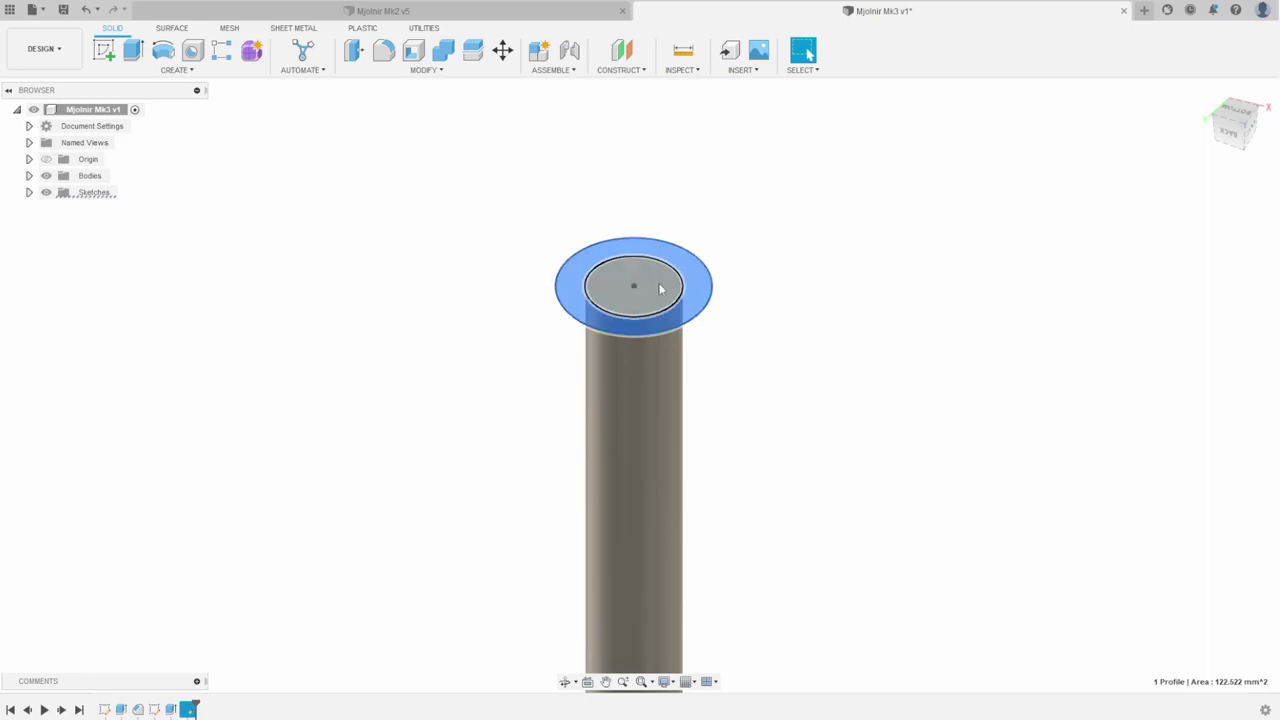
{"action": "left_click", "coordinate": [672, 289], "text": "shift"}
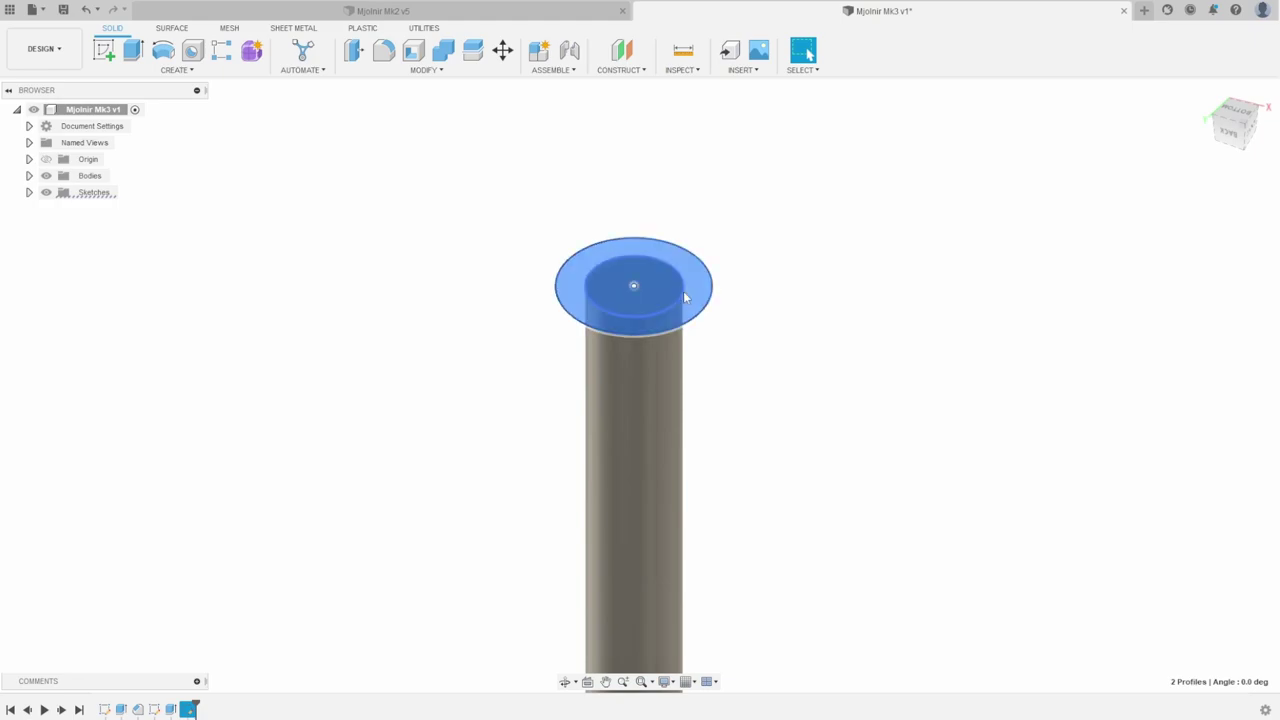
{"action": "left_click", "coordinate": [799, 284]}
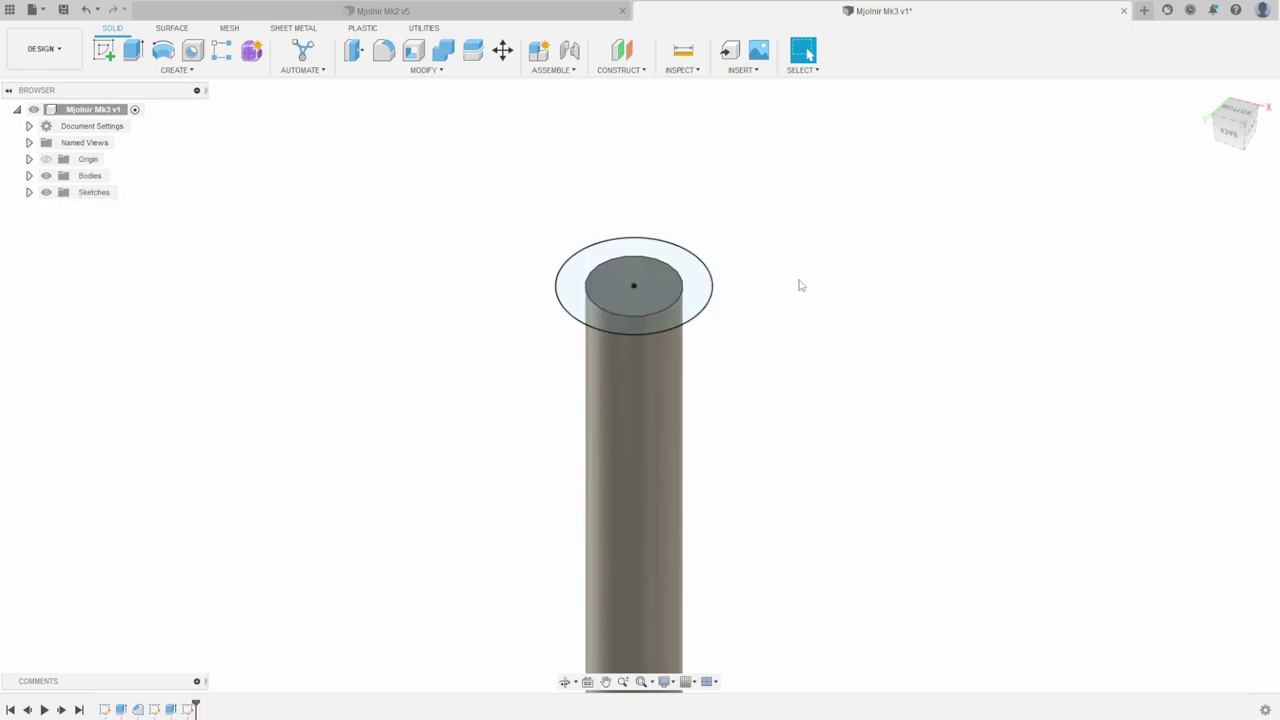
{"action": "left_click", "coordinate": [659, 288]}
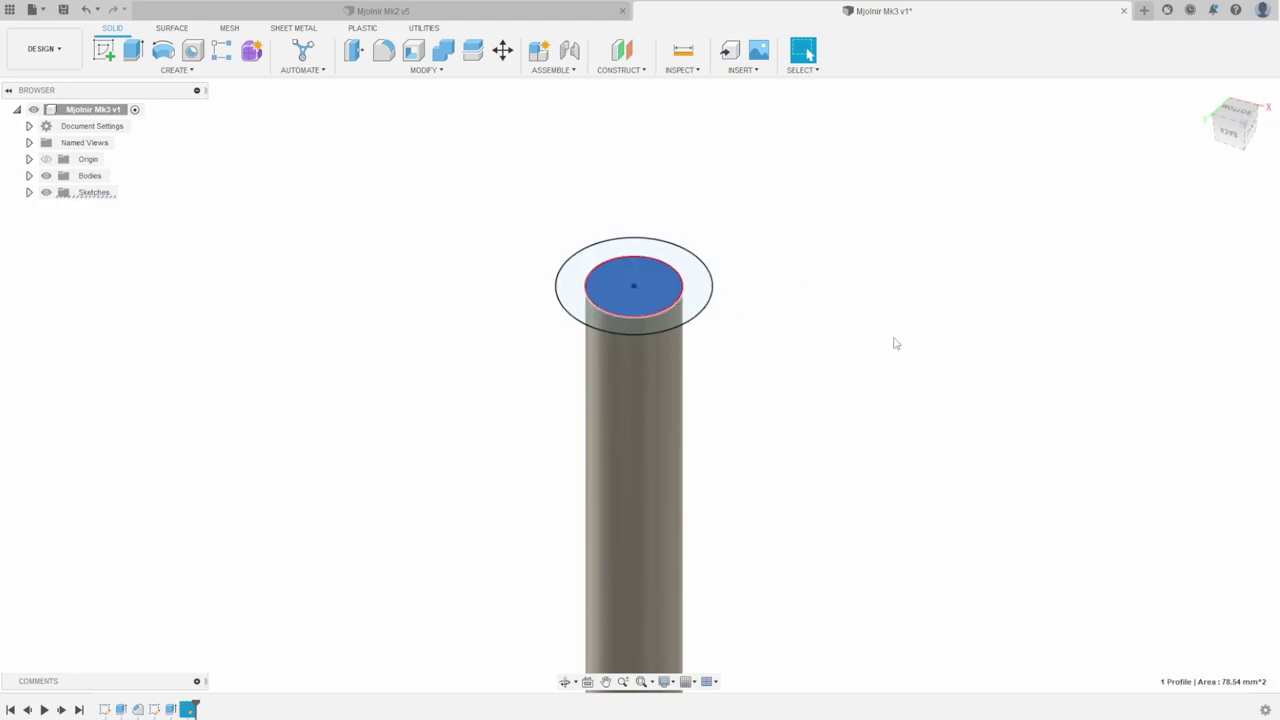
{"action": "left_click", "coordinate": [700, 289], "text": "shift"}
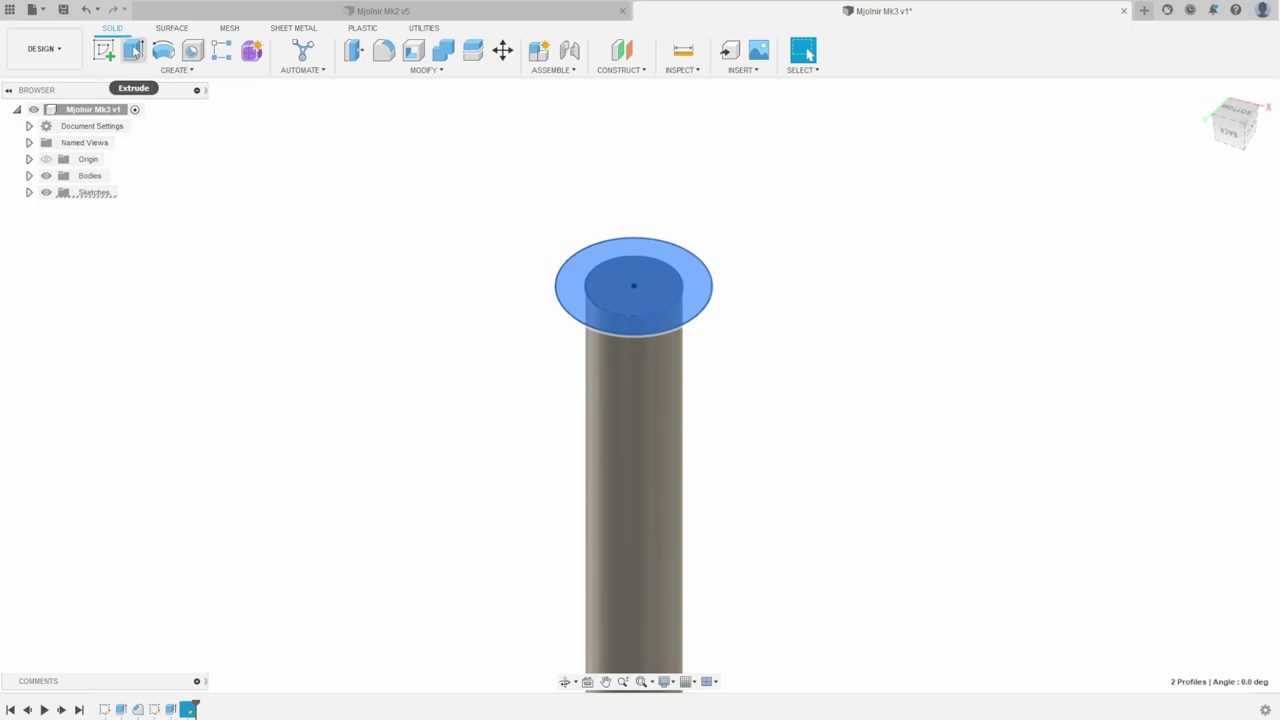
- Extrude both circular profiles 5 mm with Join to form the pommel disc
{"action": "left_click", "coordinate": [135, 51]}
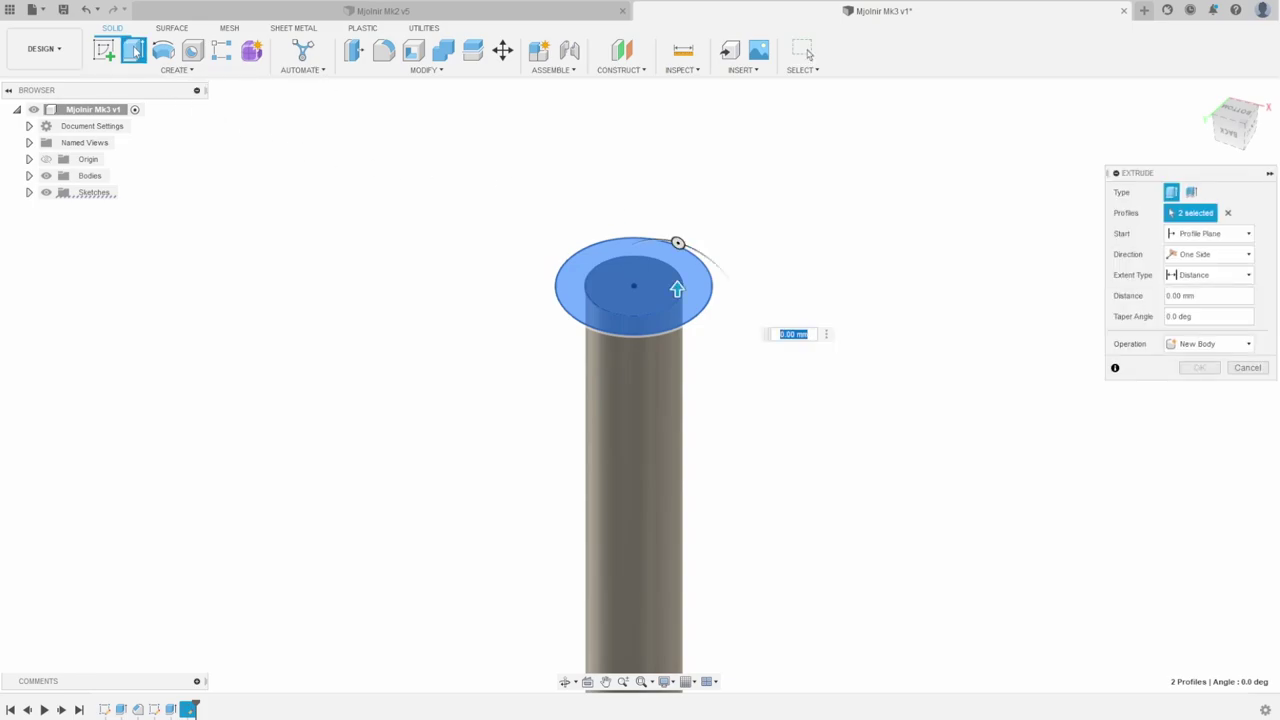
{"action": "left_click", "coordinate": [1247, 367]}
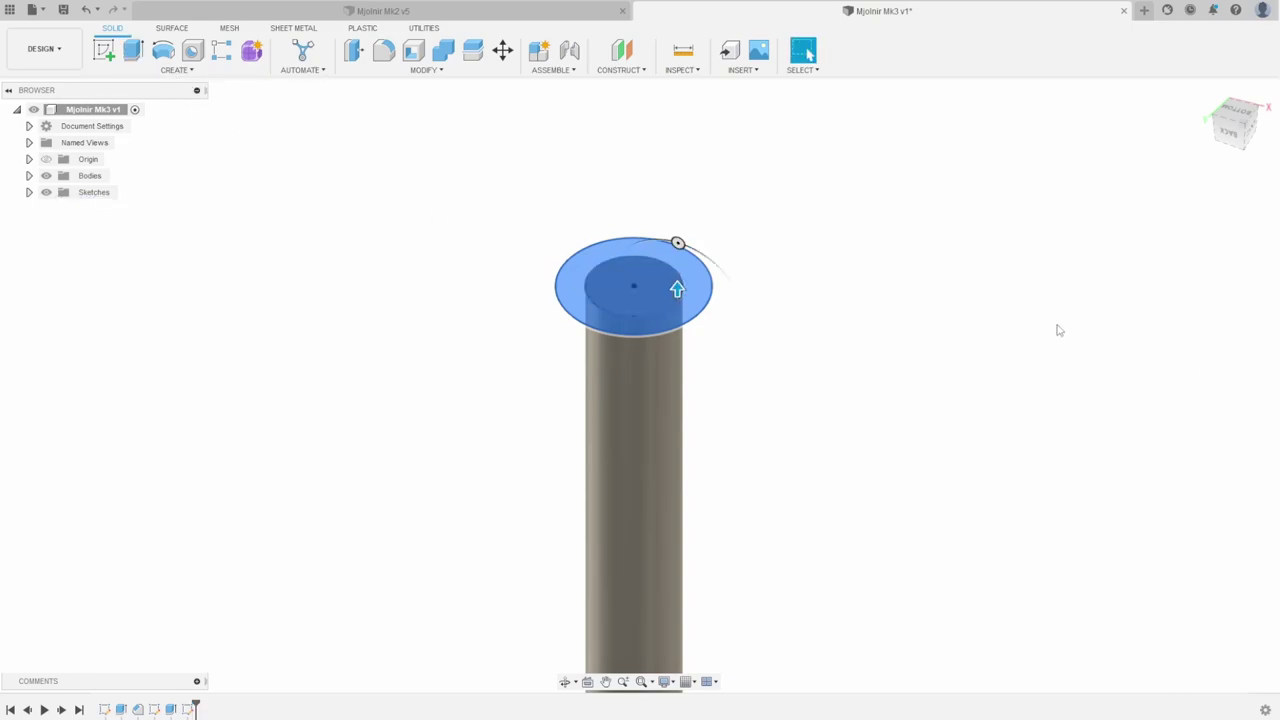
{"action": "left_click", "coordinate": [135, 51]}
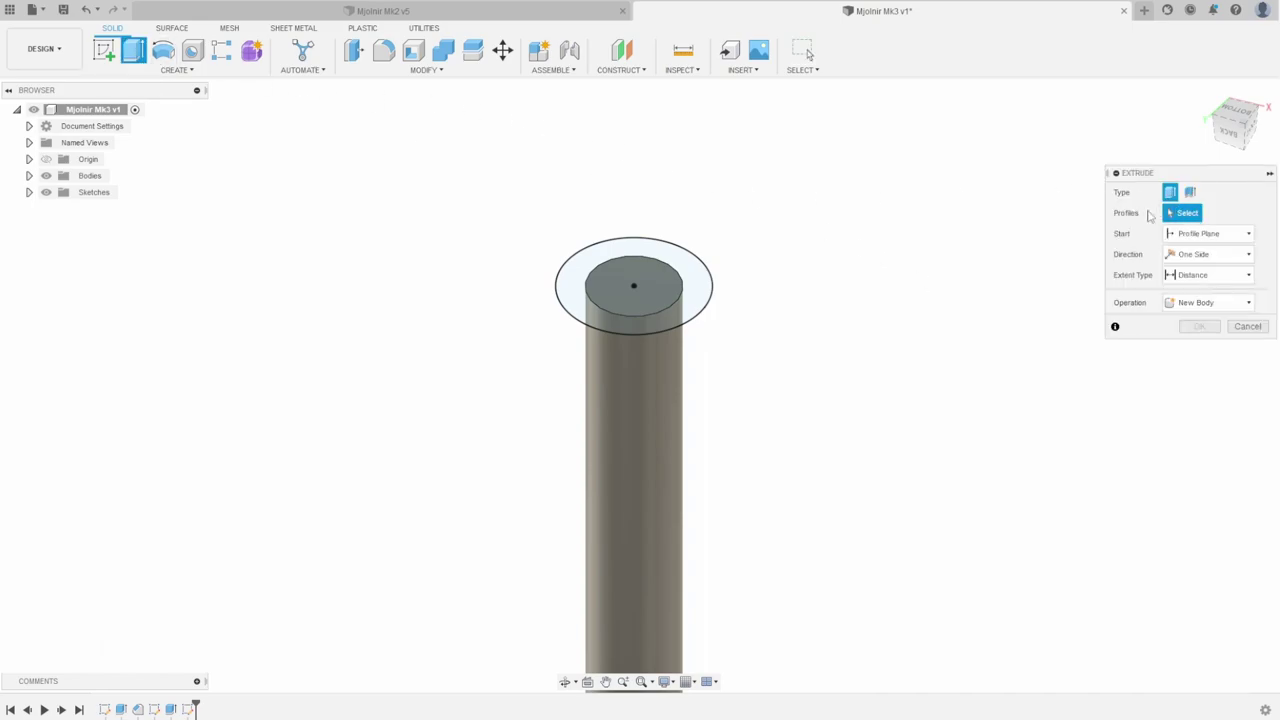
{"action": "left_click", "coordinate": [682, 286]}
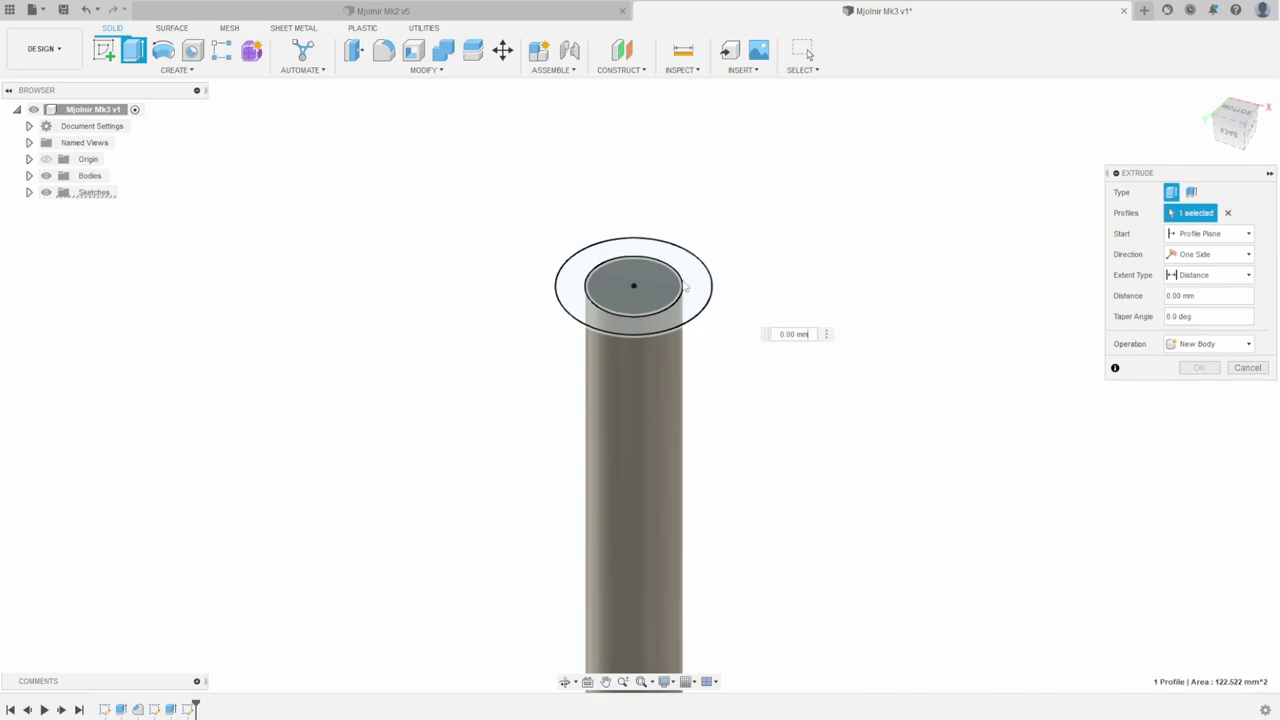
{"action": "left_click", "coordinate": [686, 287]}
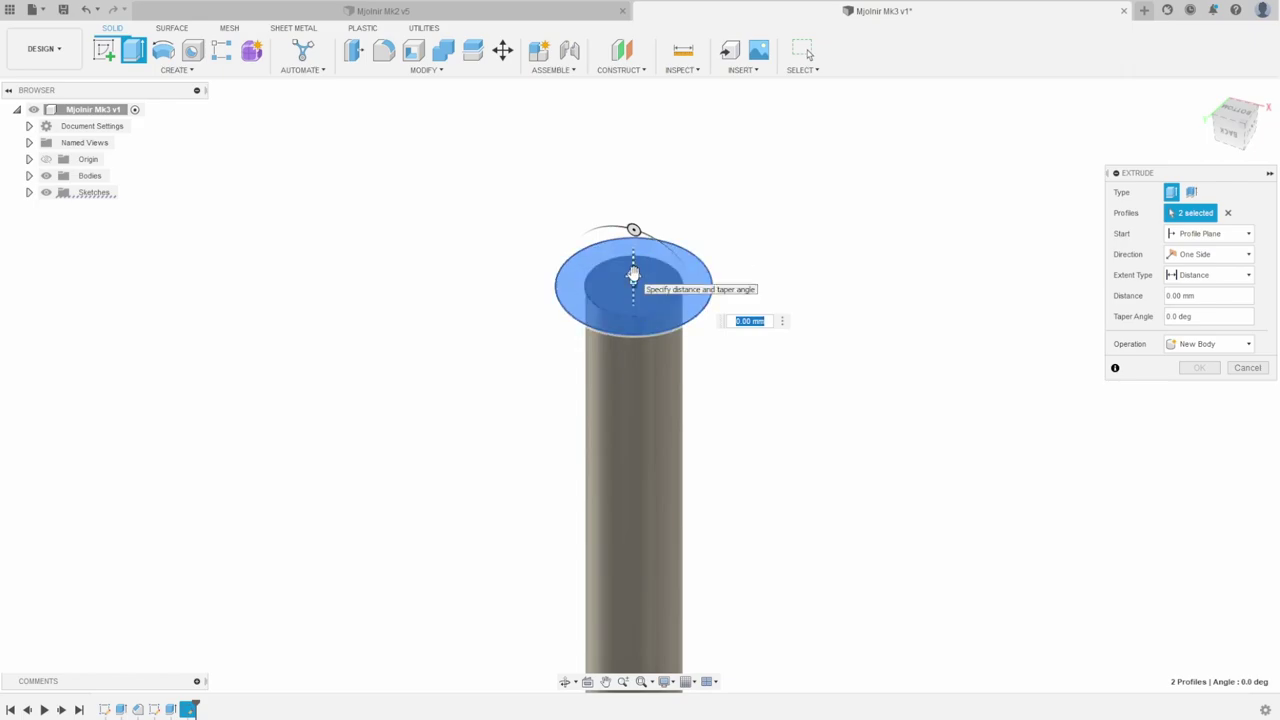
{"action": "left_click_drag", "start_coordinate": [633, 275], "coordinate": [633, 244]}
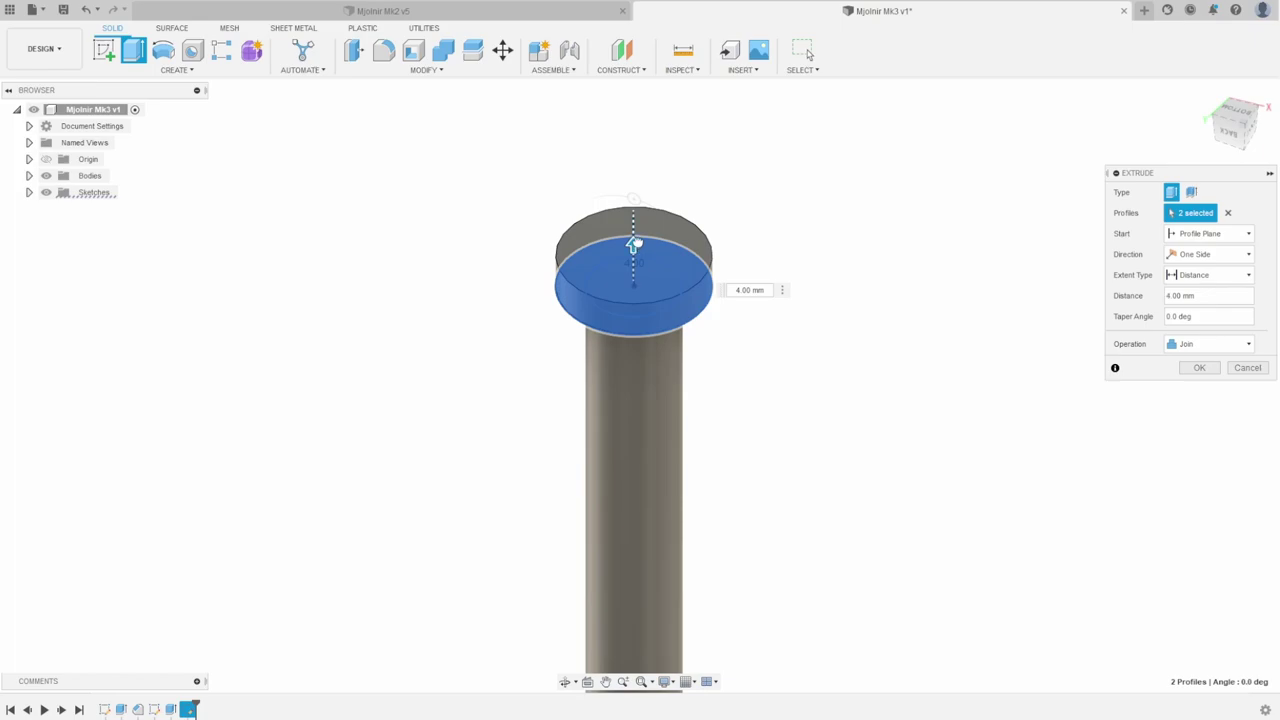
{"action": "type", "text": "5"}
{"action": "middle_click_drag", "start_coordinate": [808, 357], "coordinate": [820, 323], "text": "shift"}
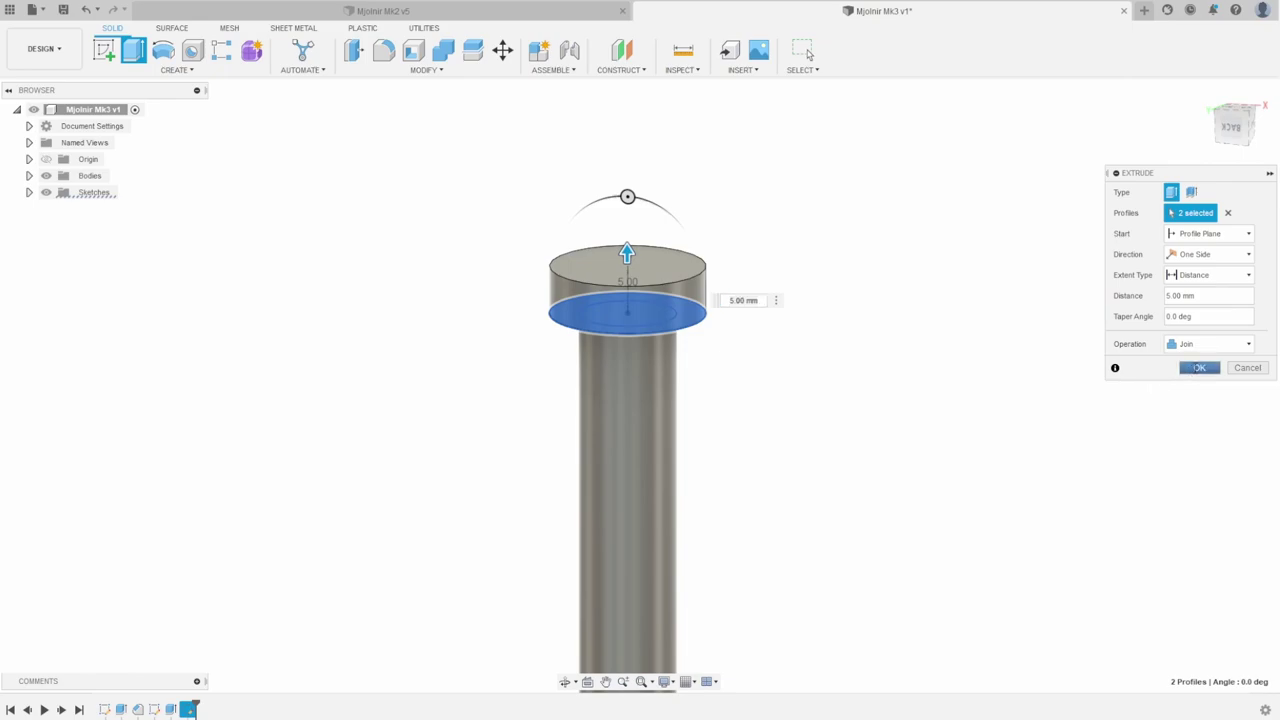
{"action": "left_click", "coordinate": [1196, 368]}
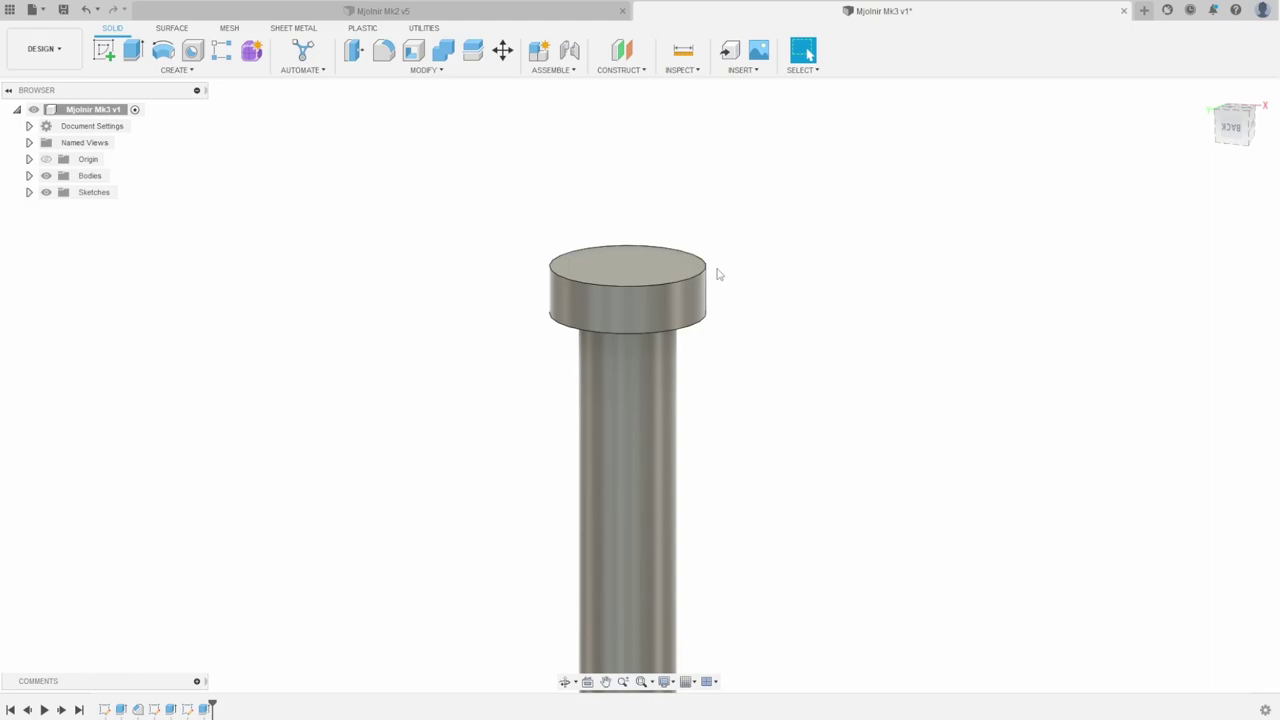
- Chamfer the pommel disc's top and bottom circular edges by 2 mm equal distance
{"action": "left_click", "coordinate": [443, 71]}
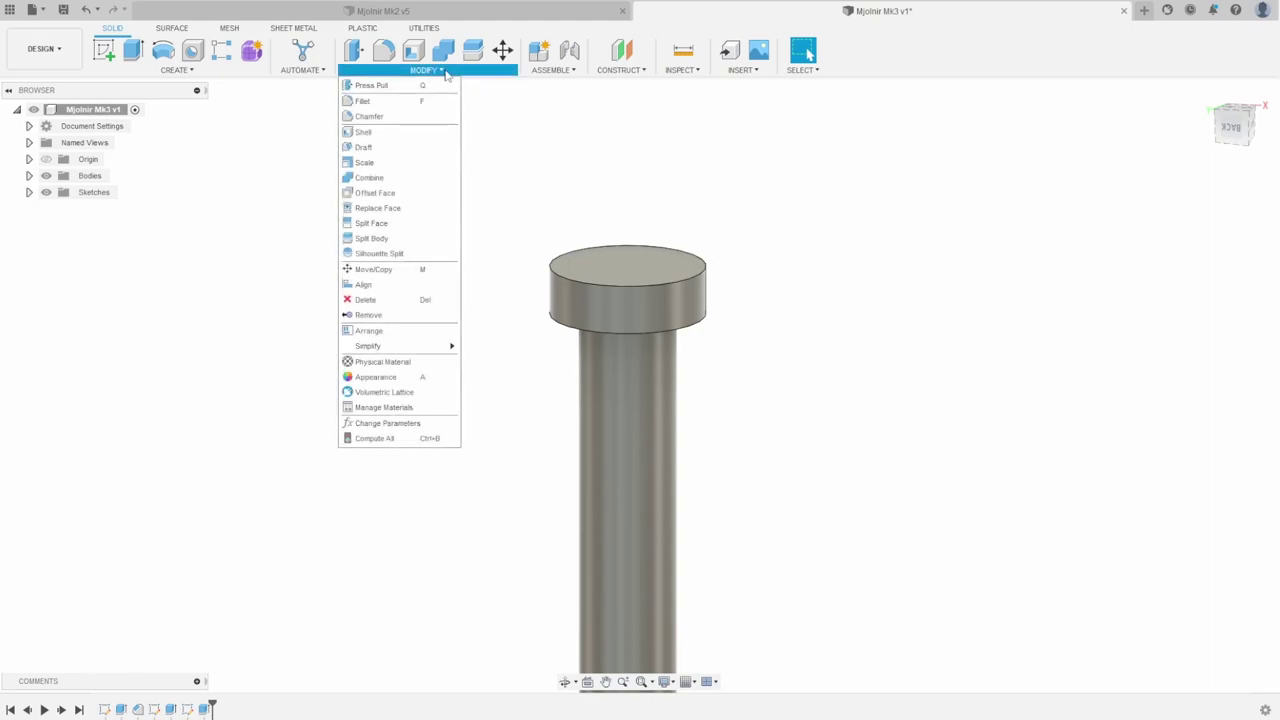
{"action": "left_click", "coordinate": [368, 117]}
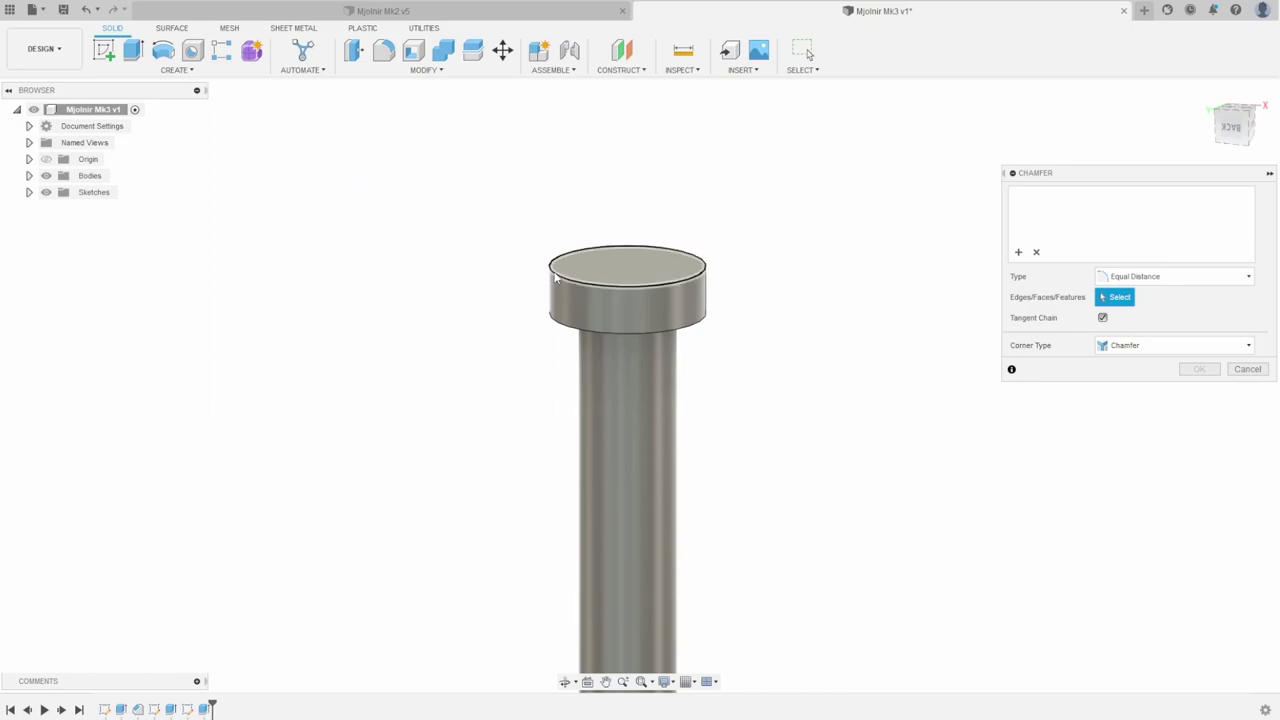
{"action": "left_click", "coordinate": [560, 320]}
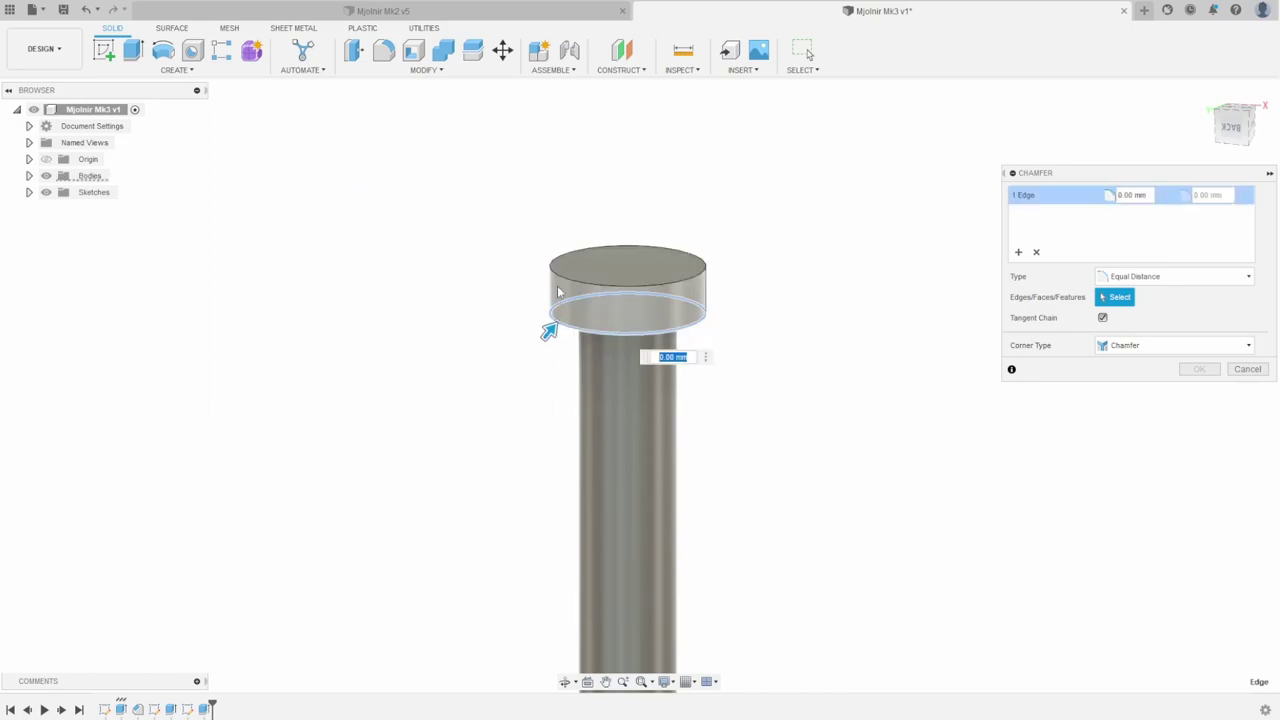
{"action": "left_click", "coordinate": [558, 288]}
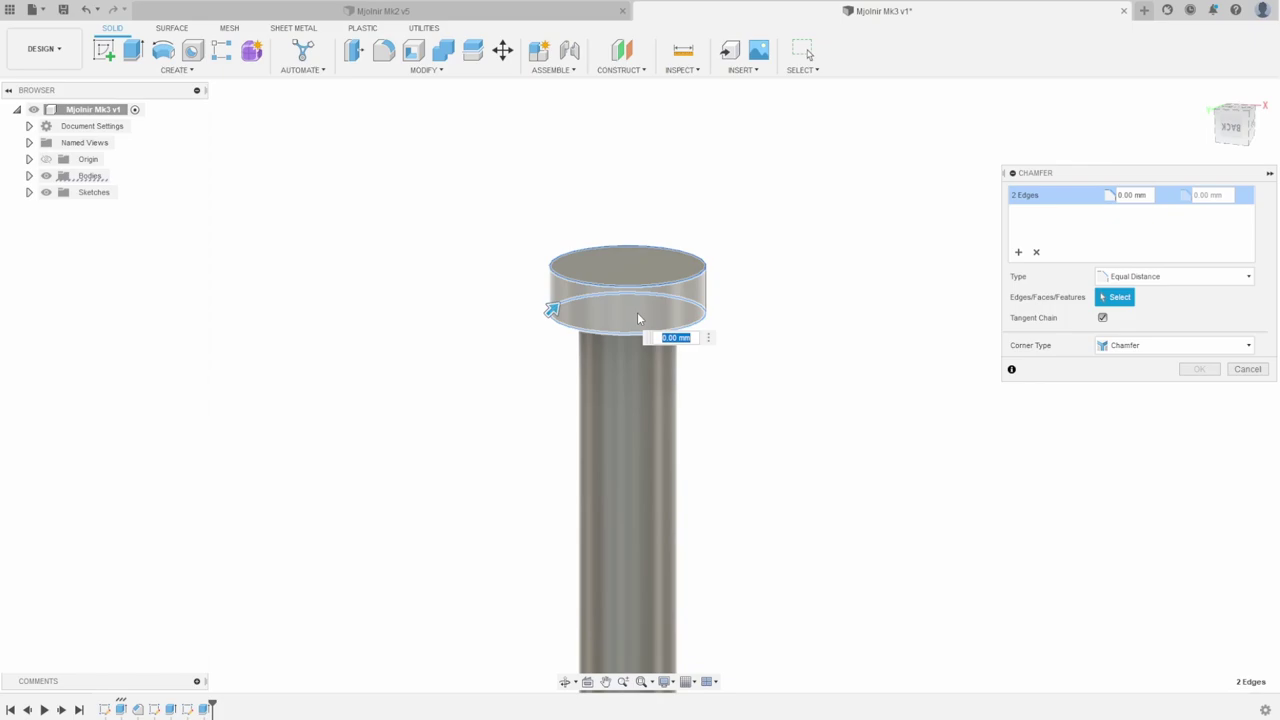
{"action": "scroll", "coordinate": [600, 300], "scroll_direction": "up", "scroll_amount": 5}
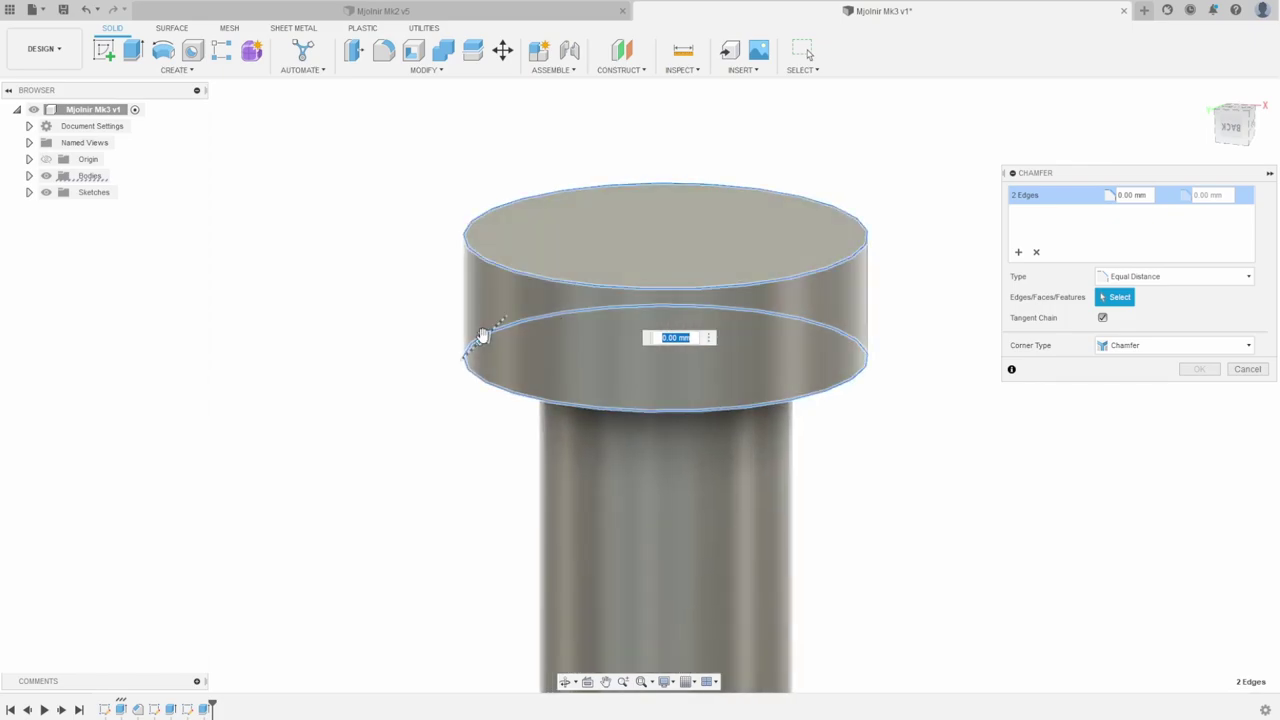
{"action": "left_click_drag", "start_coordinate": [481, 334], "coordinate": [505, 317]}
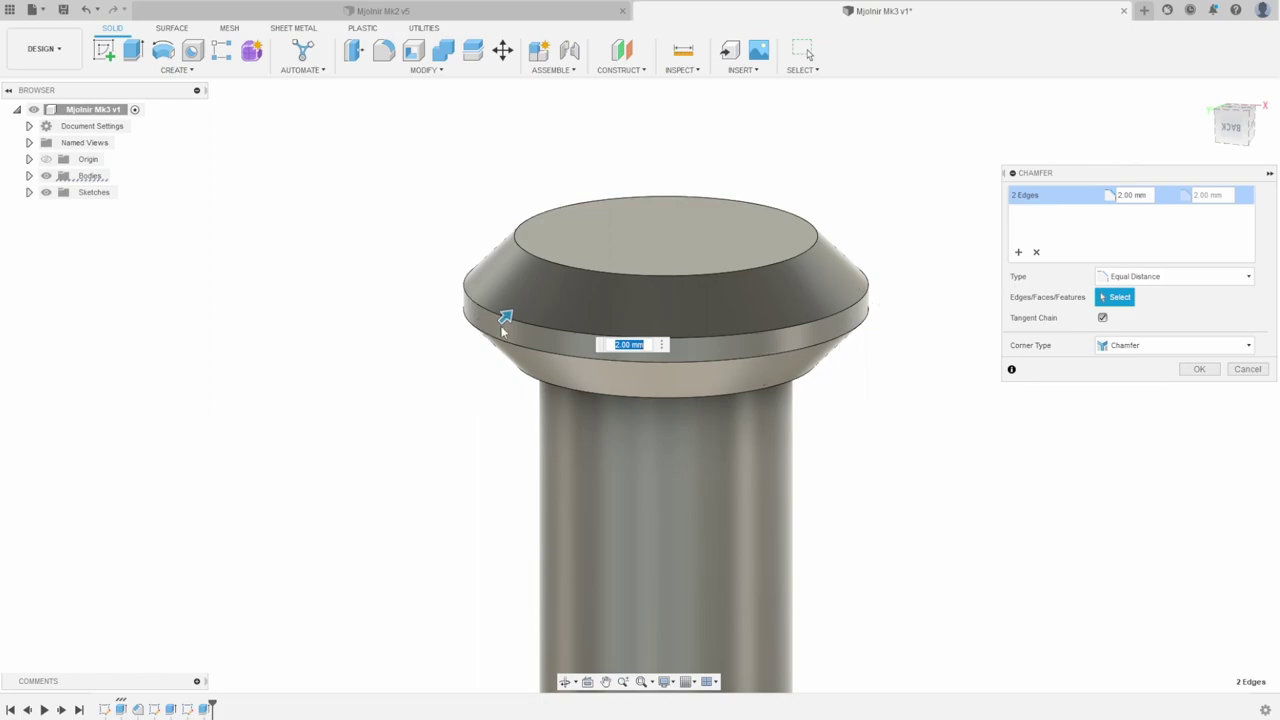
{"action": "left_click", "coordinate": [1199, 369]}
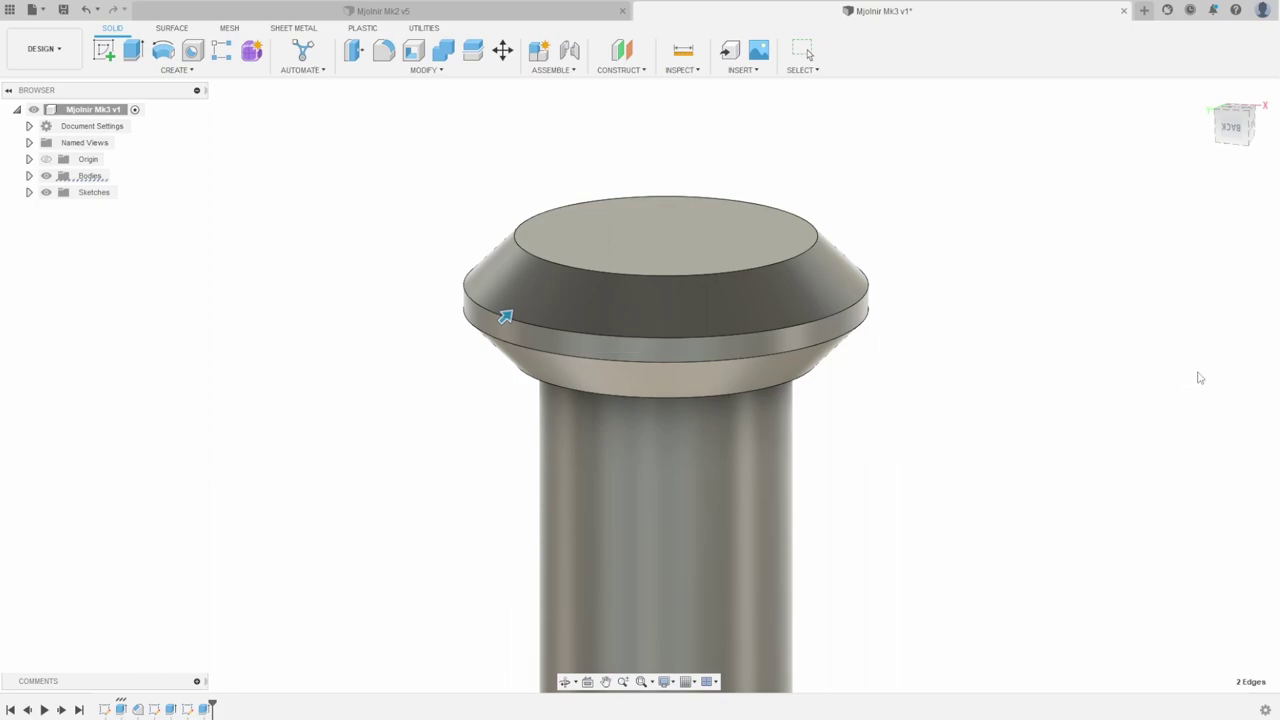
{"action": "scroll", "coordinate": [729, 318], "scroll_direction": "down", "scroll_amount": 8}
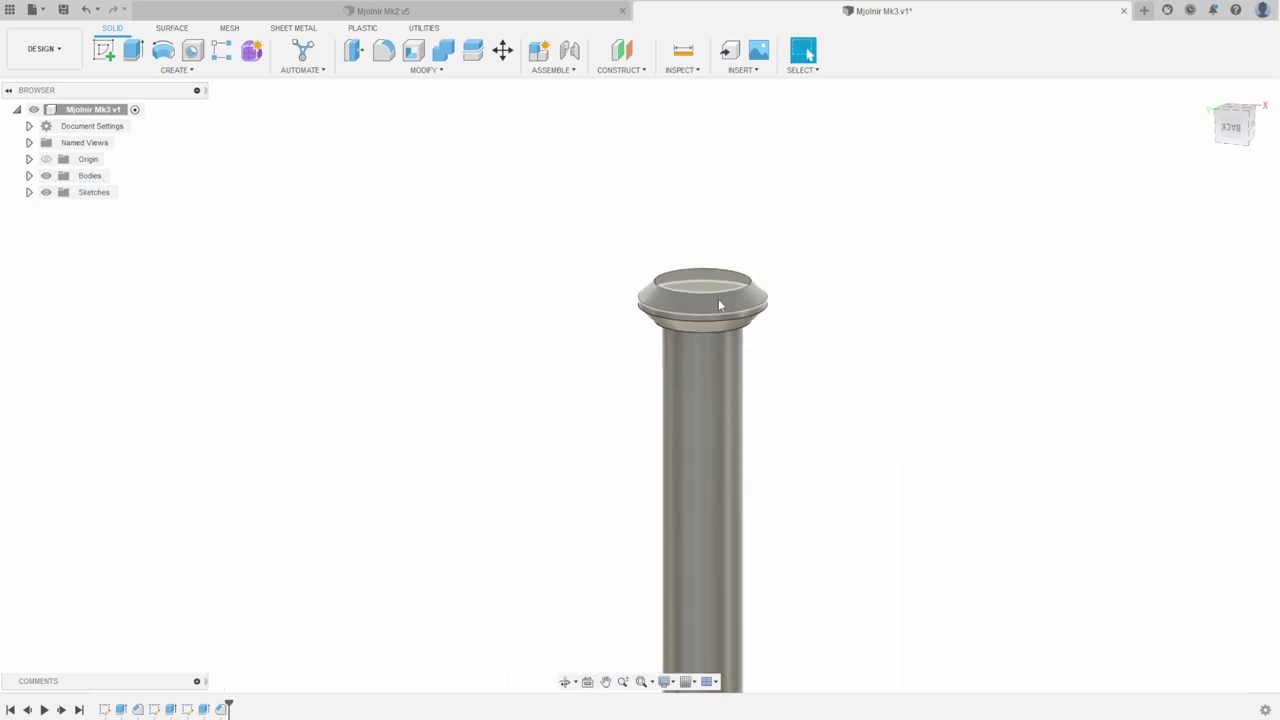
- Turn on Origin visibility in the Browser and orbit to inspect the XZ plane
{"action": "scroll", "coordinate": [732, 215], "scroll_direction": "down", "scroll_amount": 1}
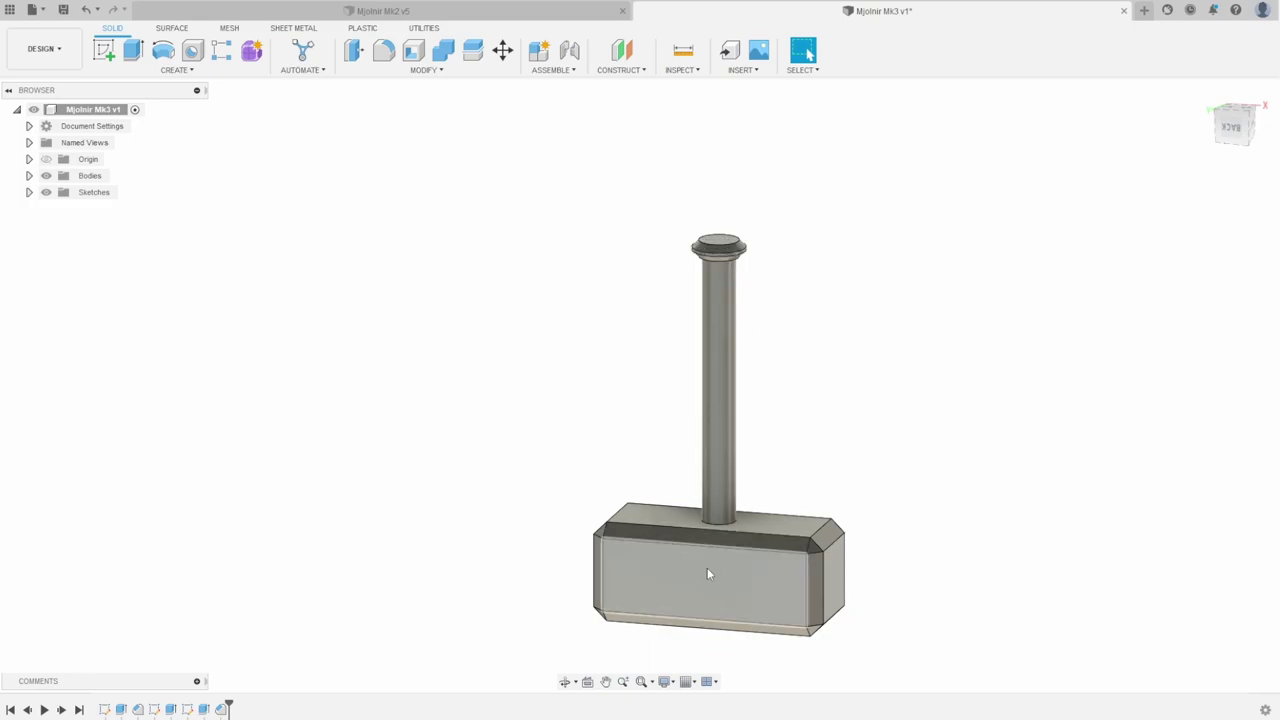
{"action": "left_click", "coordinate": [29, 160]}
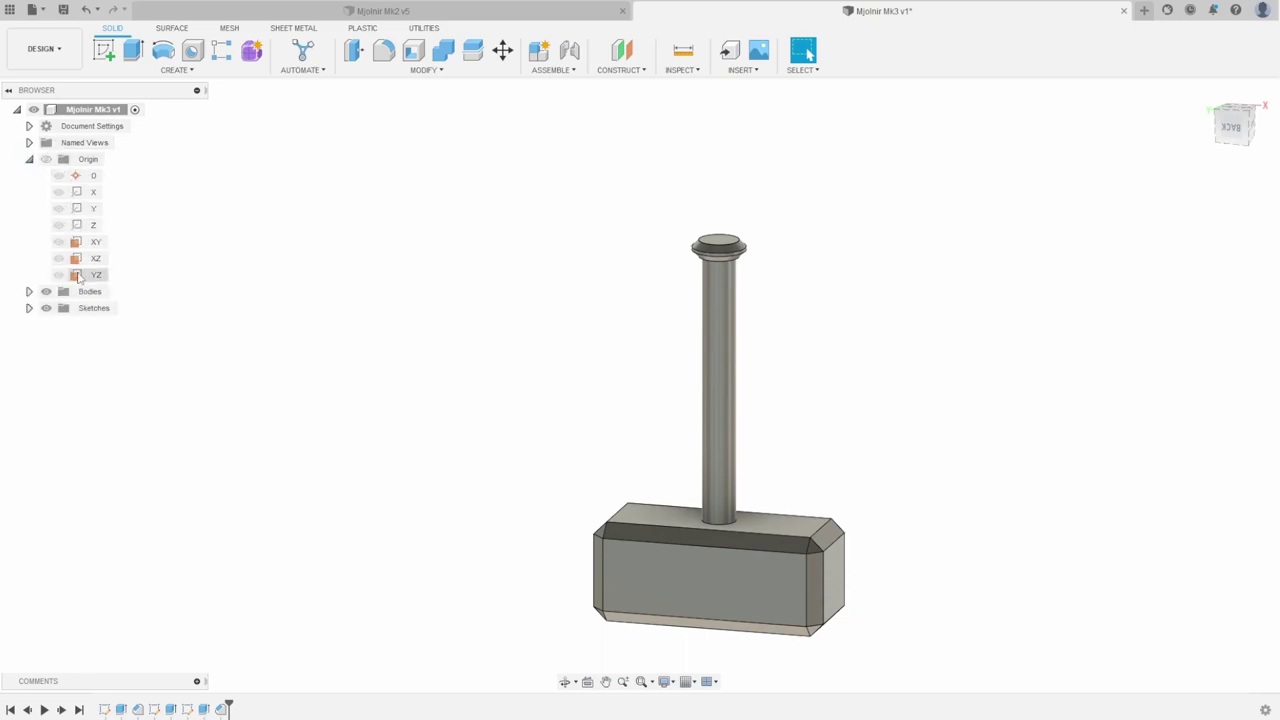
{"action": "left_click", "coordinate": [46, 161]}
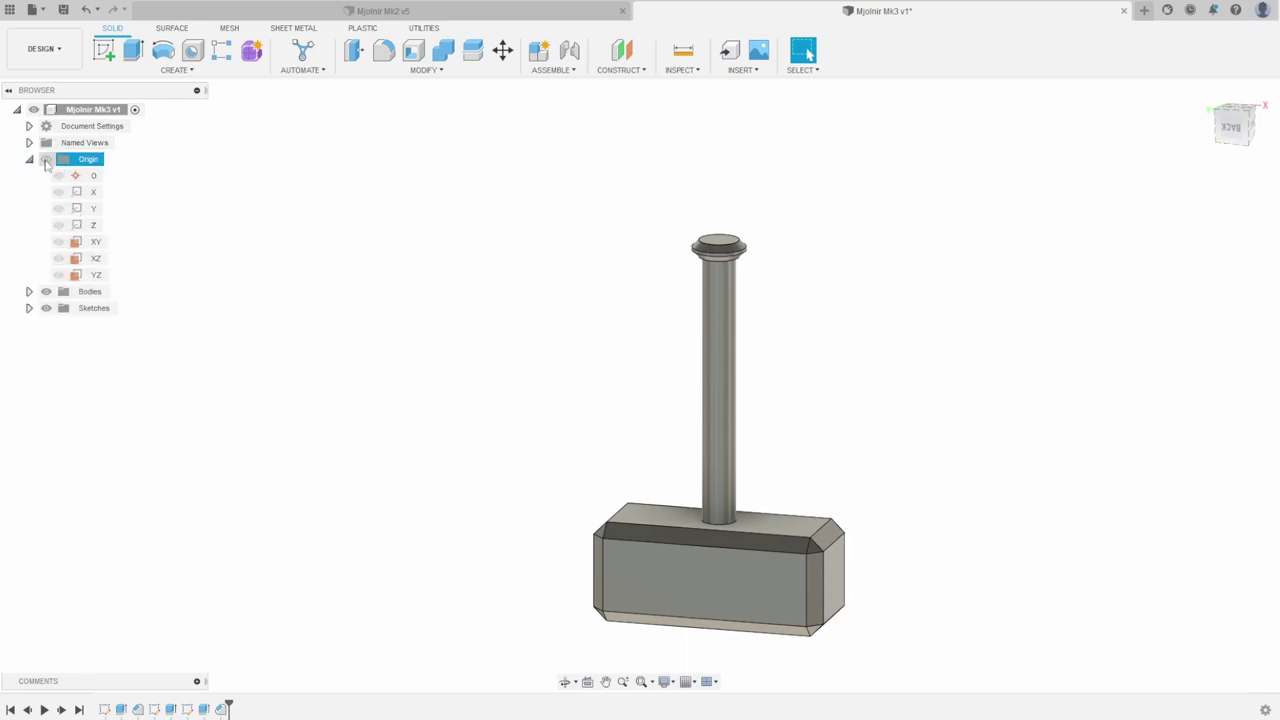
{"action": "left_click", "coordinate": [46, 160]}
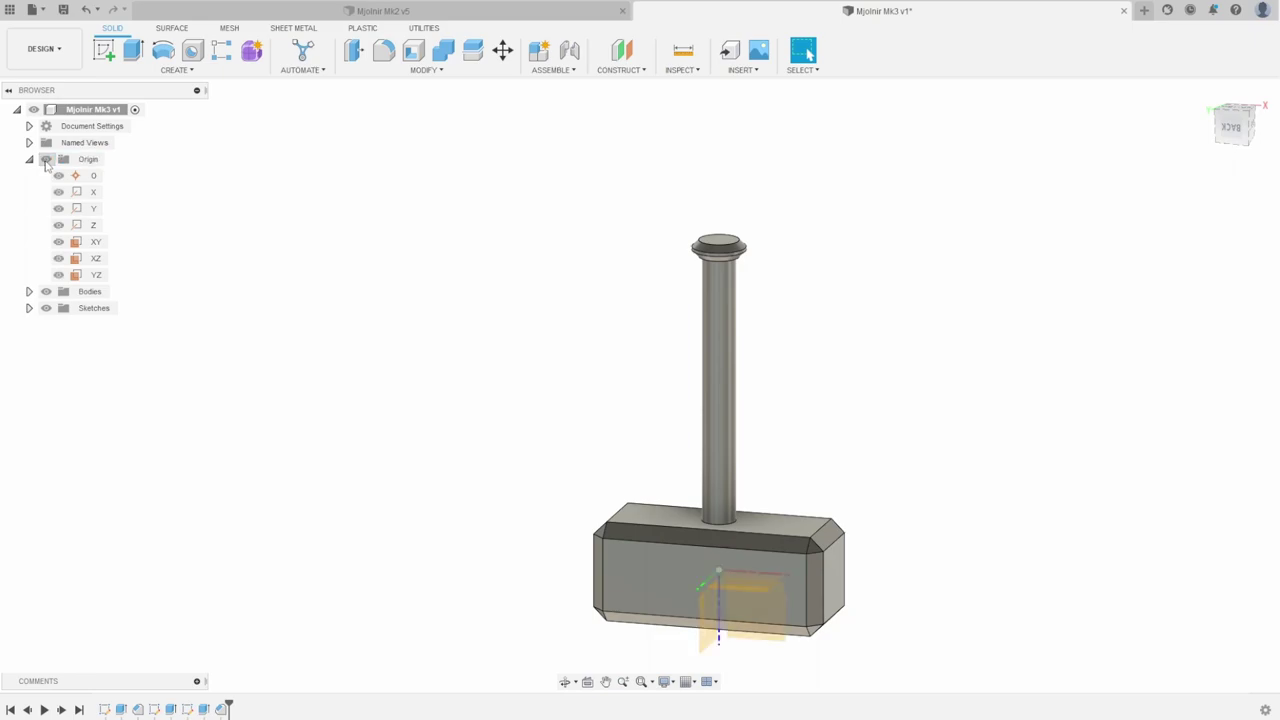
{"action": "middle_click_drag", "start_coordinate": [940, 411], "coordinate": [903, 400], "text": "shift"}
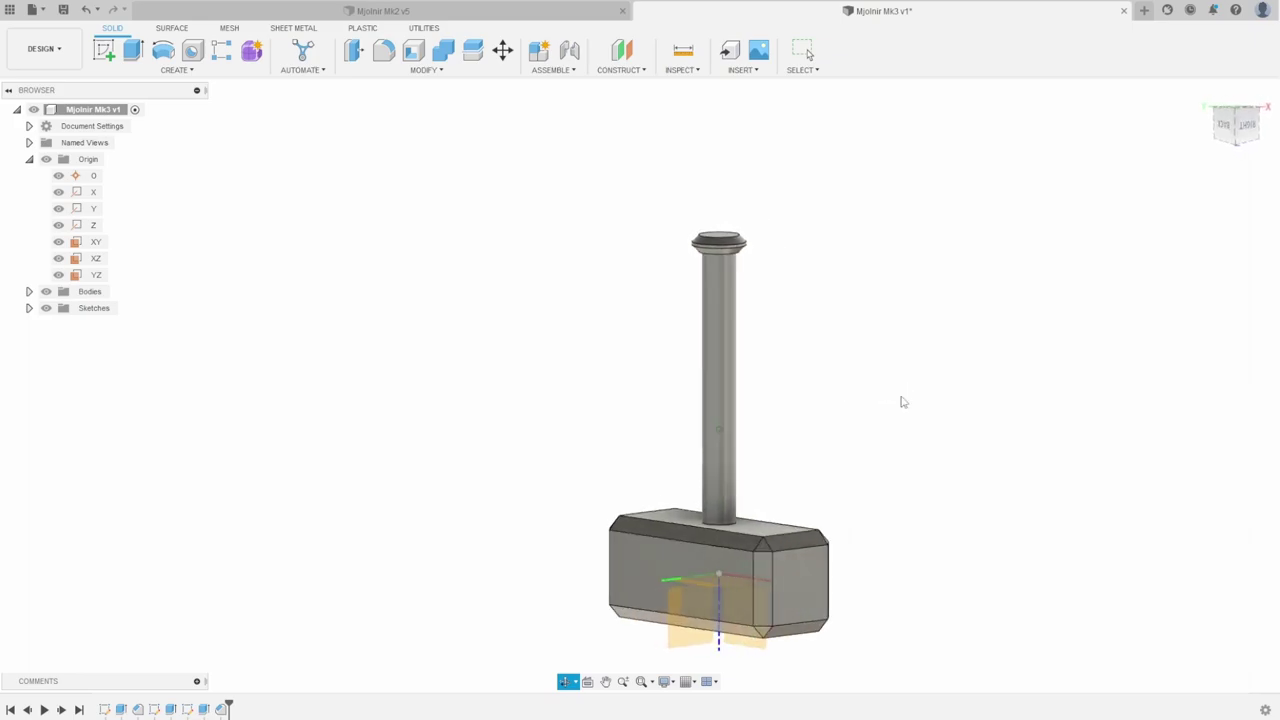
{"action": "left_click", "coordinate": [763, 645]}
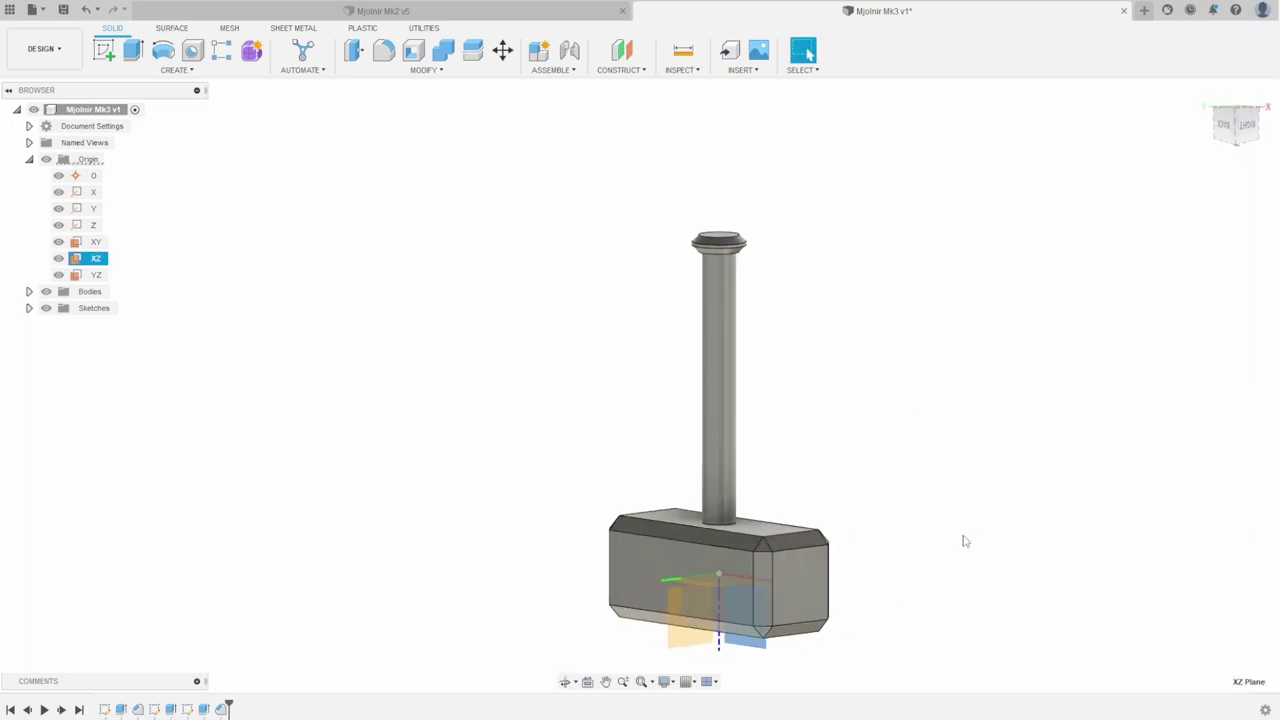
{"action": "mouse_move", "coordinate": [958, 544]}
{"action": "middle_mouse_down", "text": "shift"}
{"action": "mouse_move", "coordinate": [900, 535]}
{"action": "mouse_move", "coordinate": [966, 545]}
{"action": "middle_mouse_up", "text": "shift"}
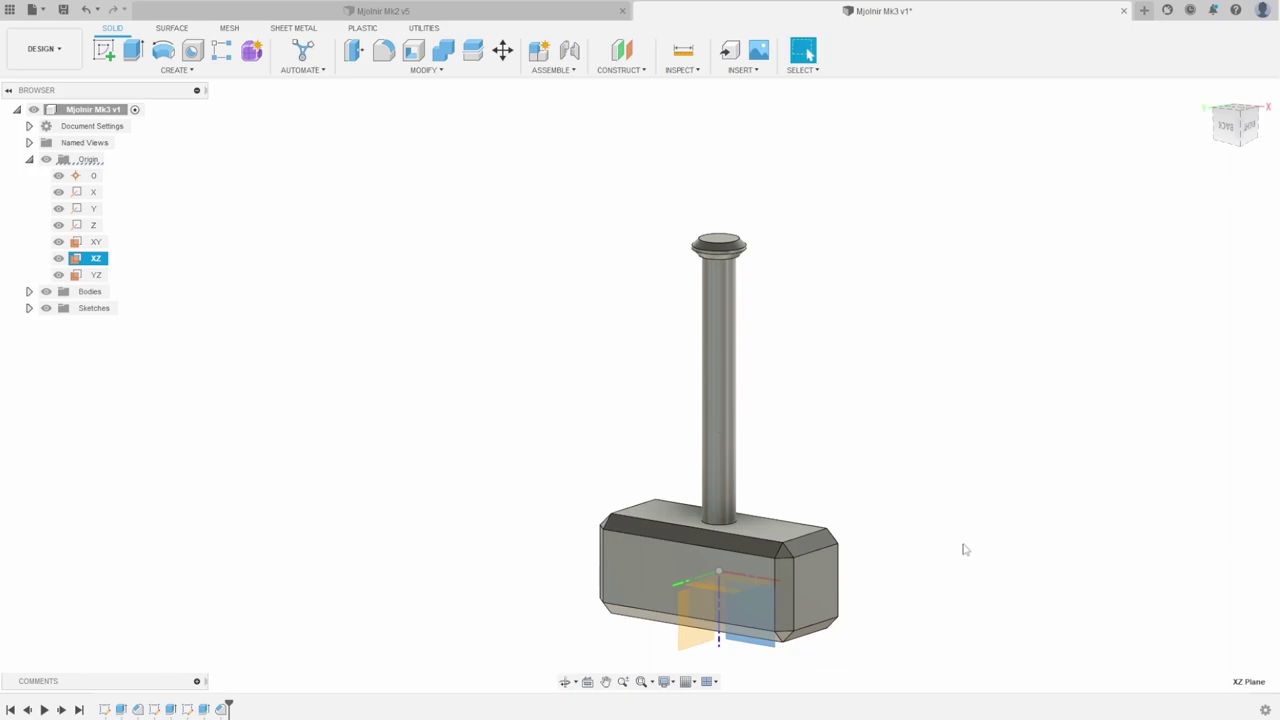
{"action": "left_click", "coordinate": [380, 288]}
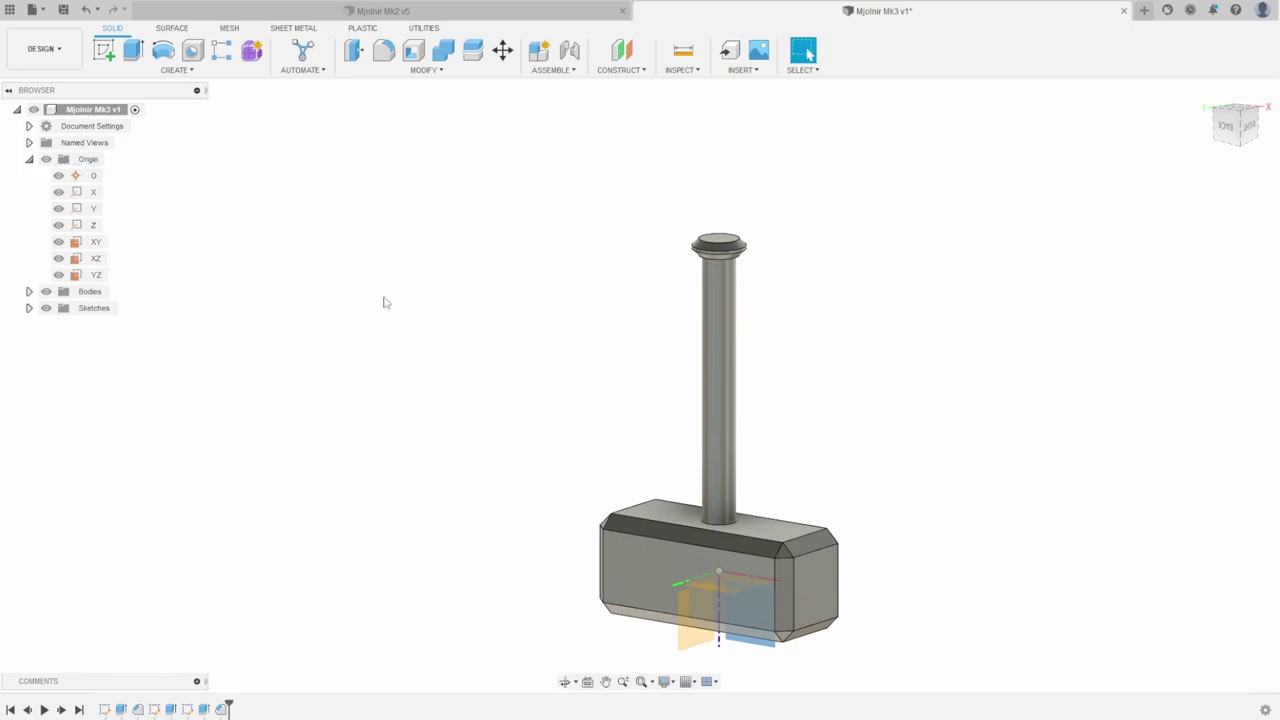
- Create a new sketch on the XZ origin plane chosen from the Browser
{"action": "left_click", "coordinate": [106, 52]}
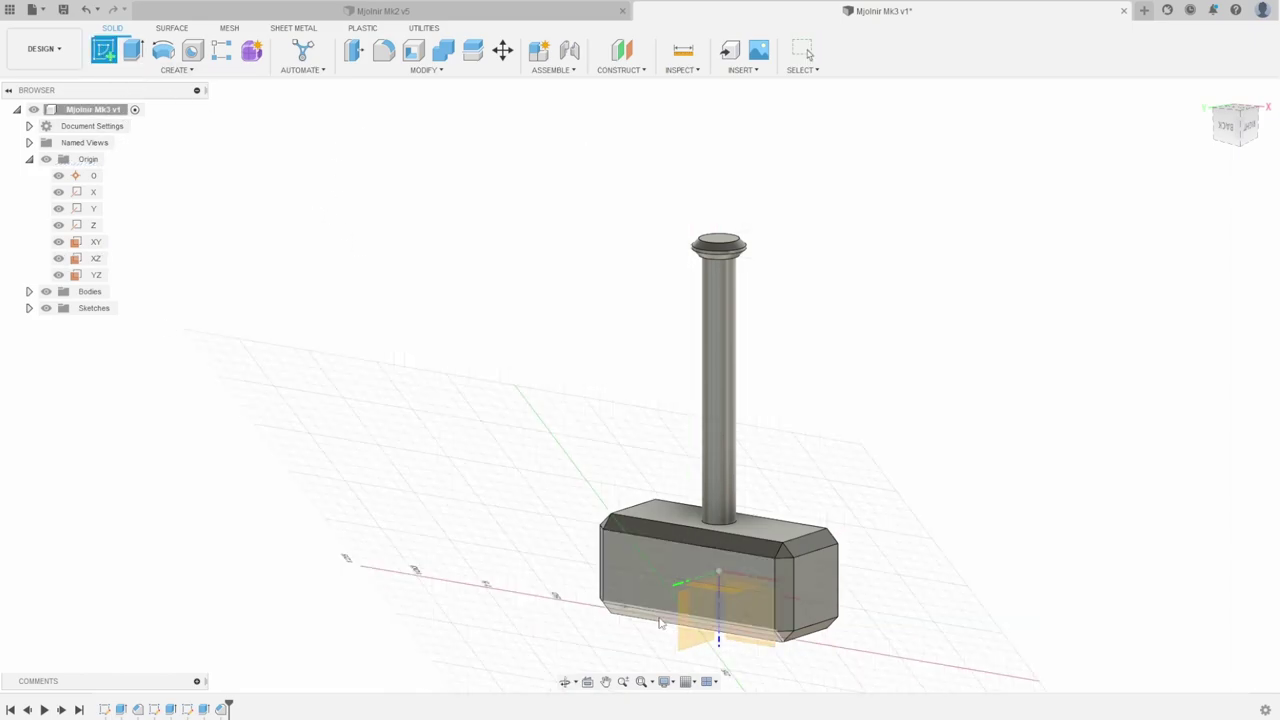
{"action": "left_click", "coordinate": [768, 652]}
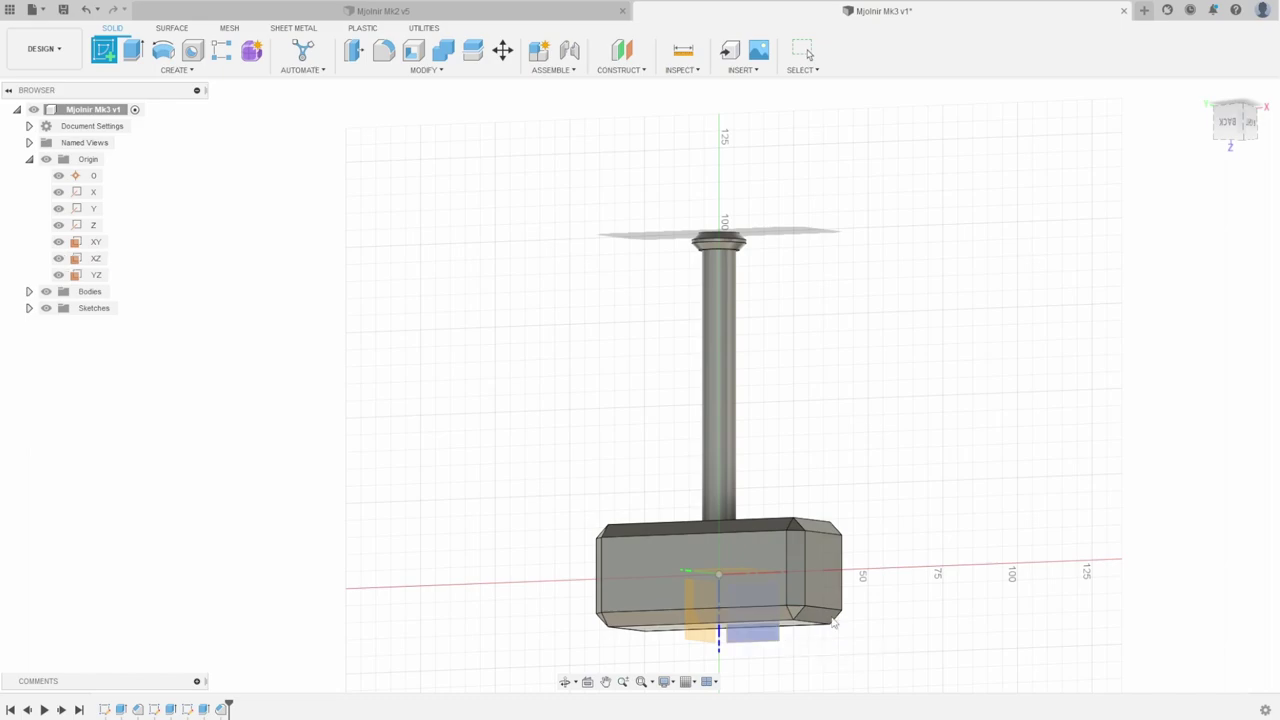
{"action": "left_click_drag", "start_coordinate": [908, 449], "coordinate": [907, 479]}
{"action": "key", "text": "Return"}
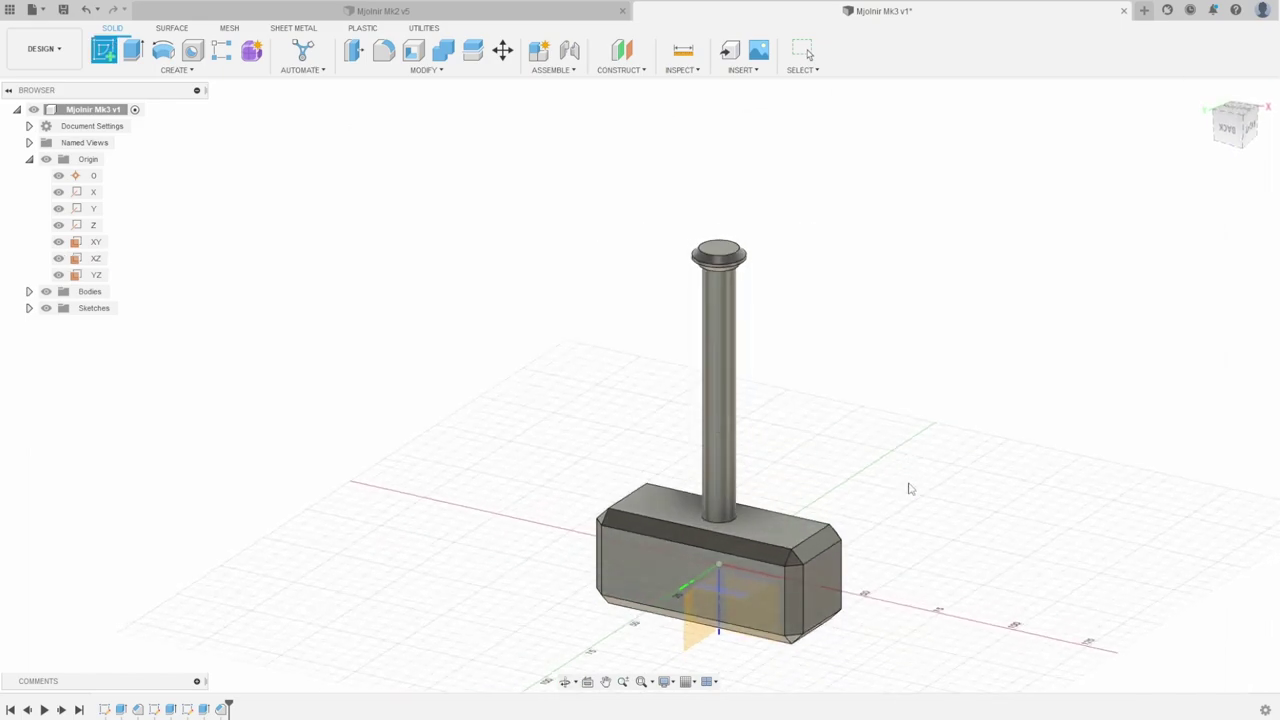
{"action": "left_click", "coordinate": [97, 245]}
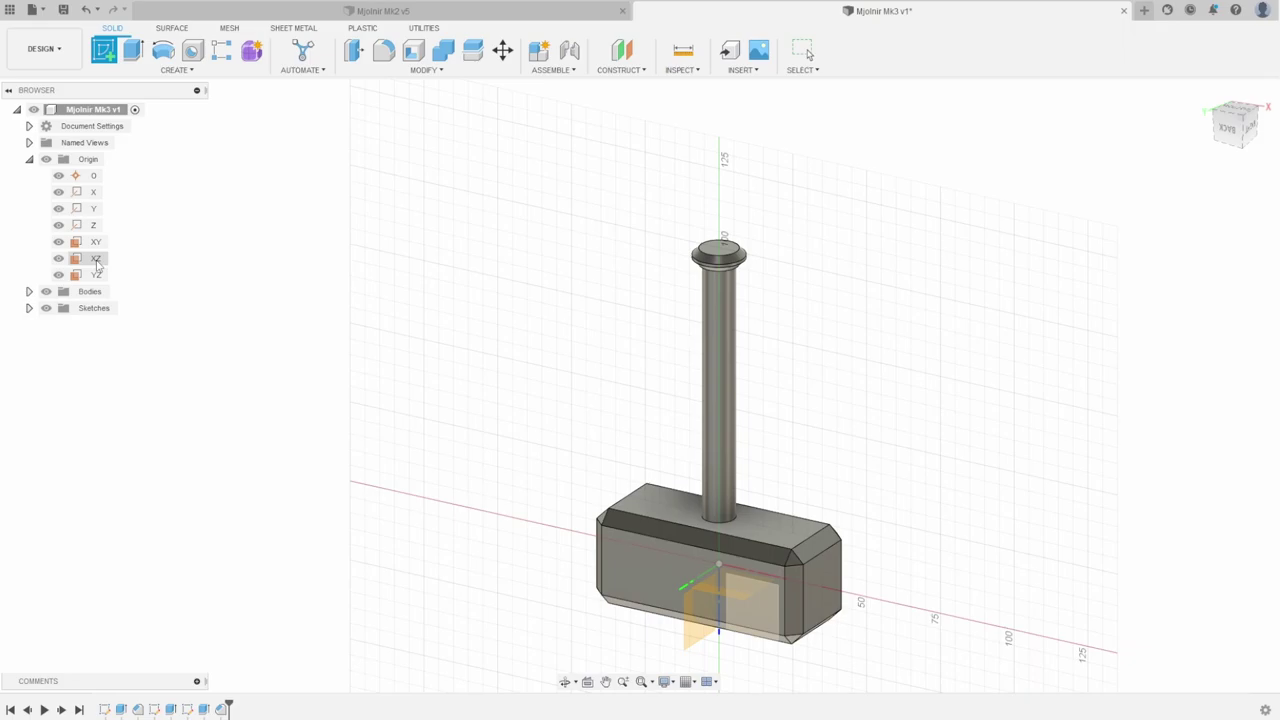
{"action": "left_click", "coordinate": [96, 259]}
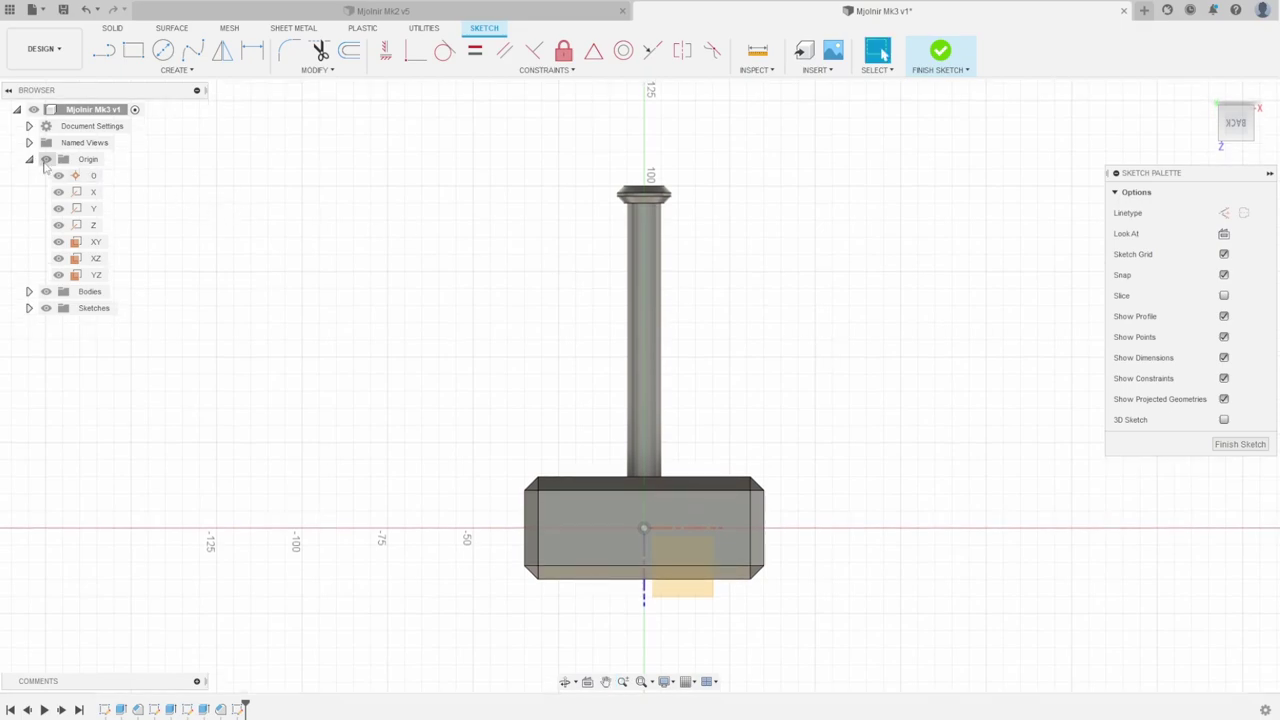
- Hide the origin planes and draw a 15 mm diameter circle on the axis above the handle
{"action": "left_click", "coordinate": [46, 160]}
{"action": "left_click", "coordinate": [29, 159]}
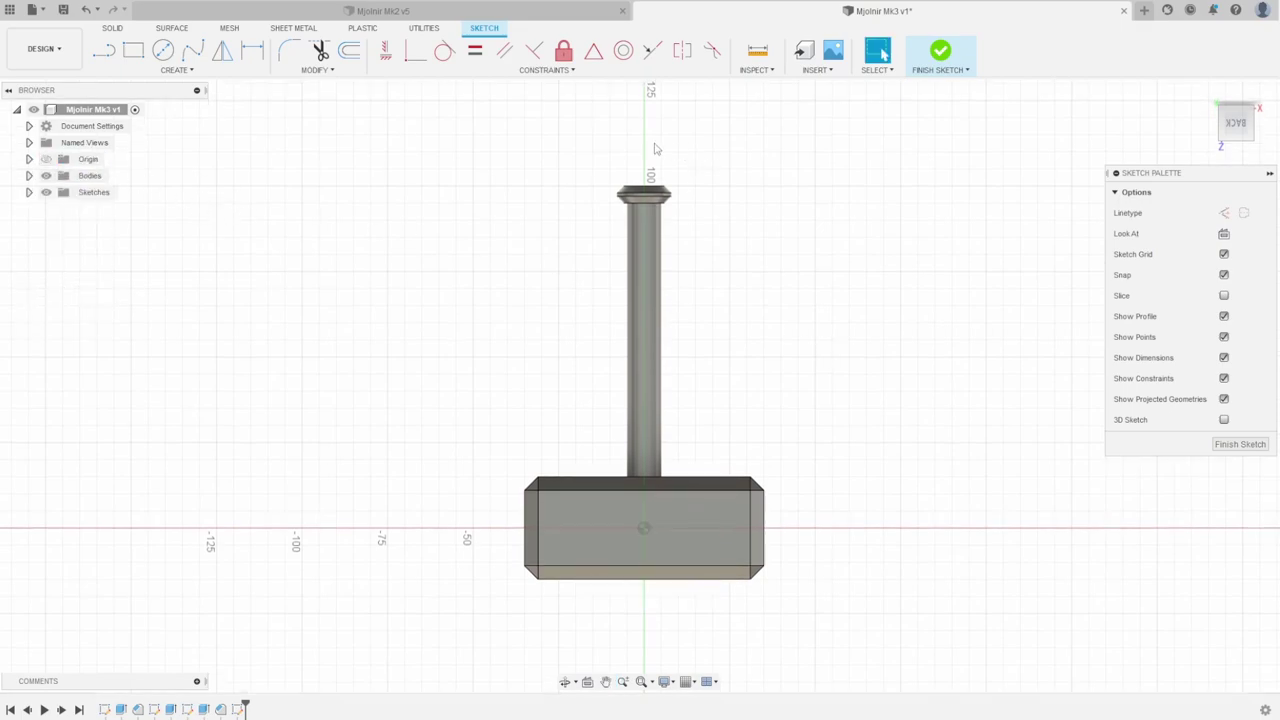
{"action": "scroll", "coordinate": [655, 149], "scroll_direction": "up", "scroll_amount": 3}
{"action": "scroll", "coordinate": [666, 126], "scroll_direction": "up", "scroll_amount": 2}
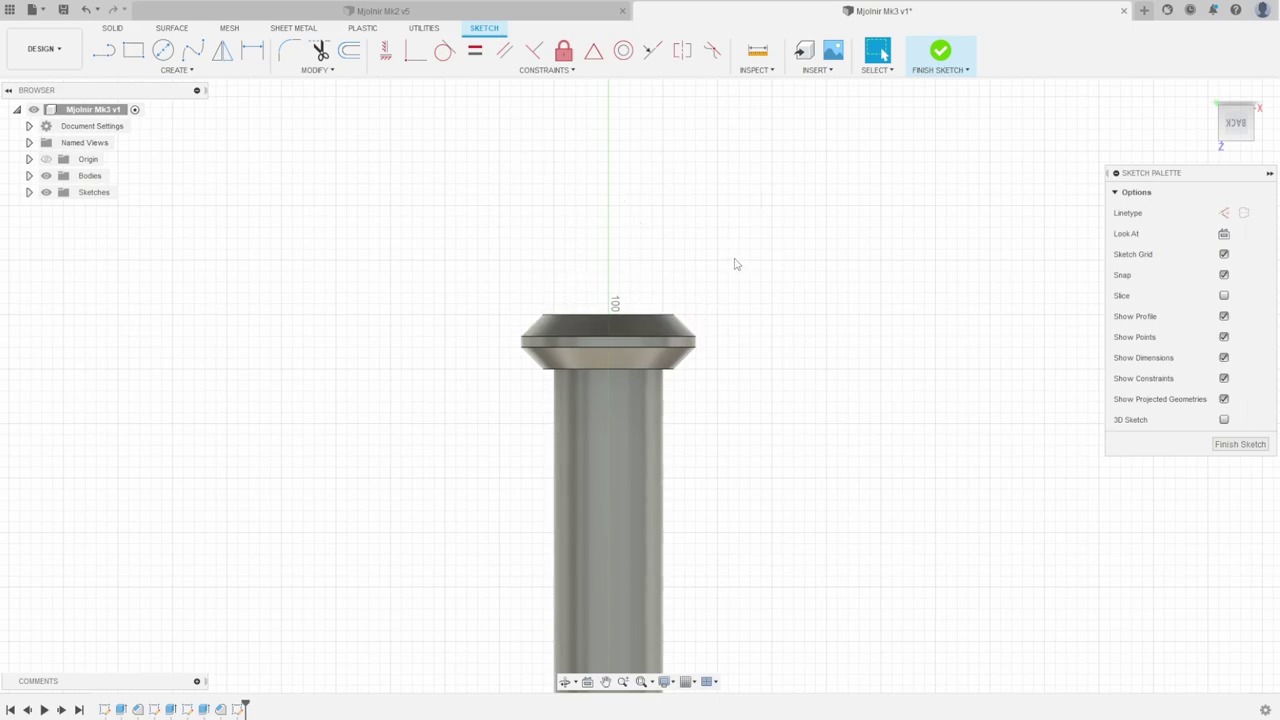
{"action": "middle_click_drag", "start_coordinate": [737, 251], "coordinate": [749, 300]}
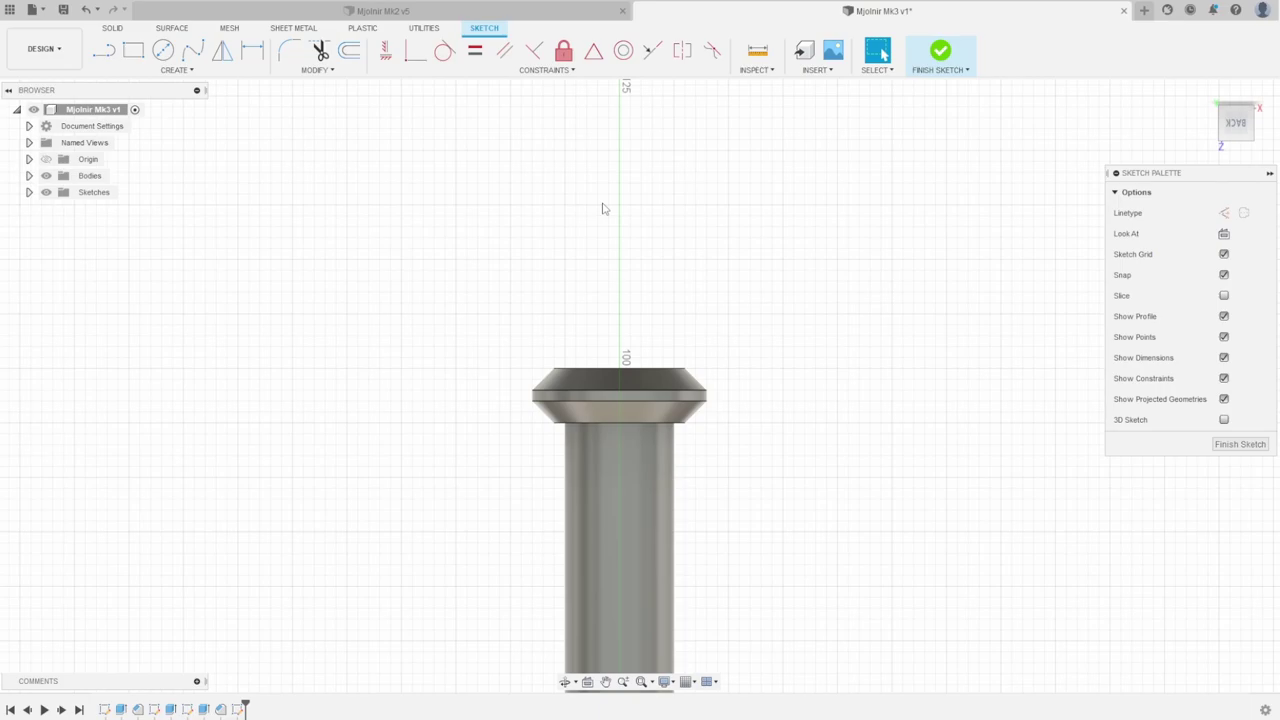
{"action": "left_click", "coordinate": [163, 50]}
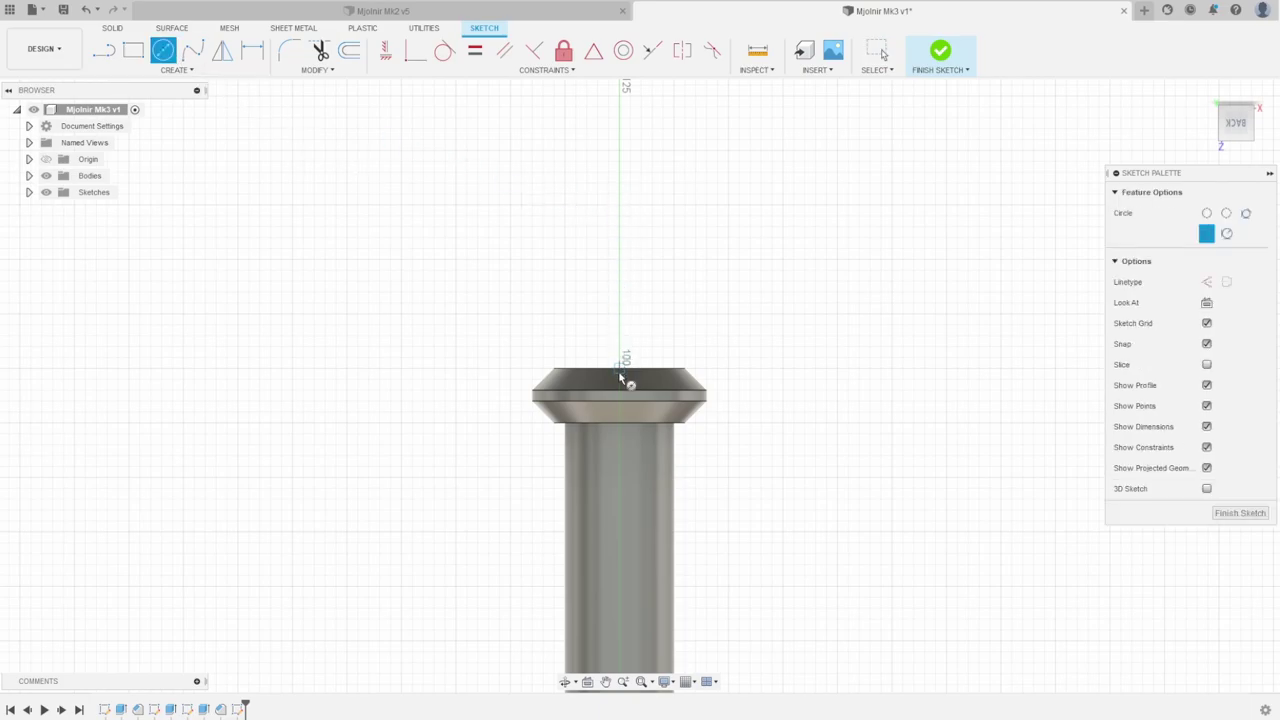
{"action": "left_click", "coordinate": [619, 216]}
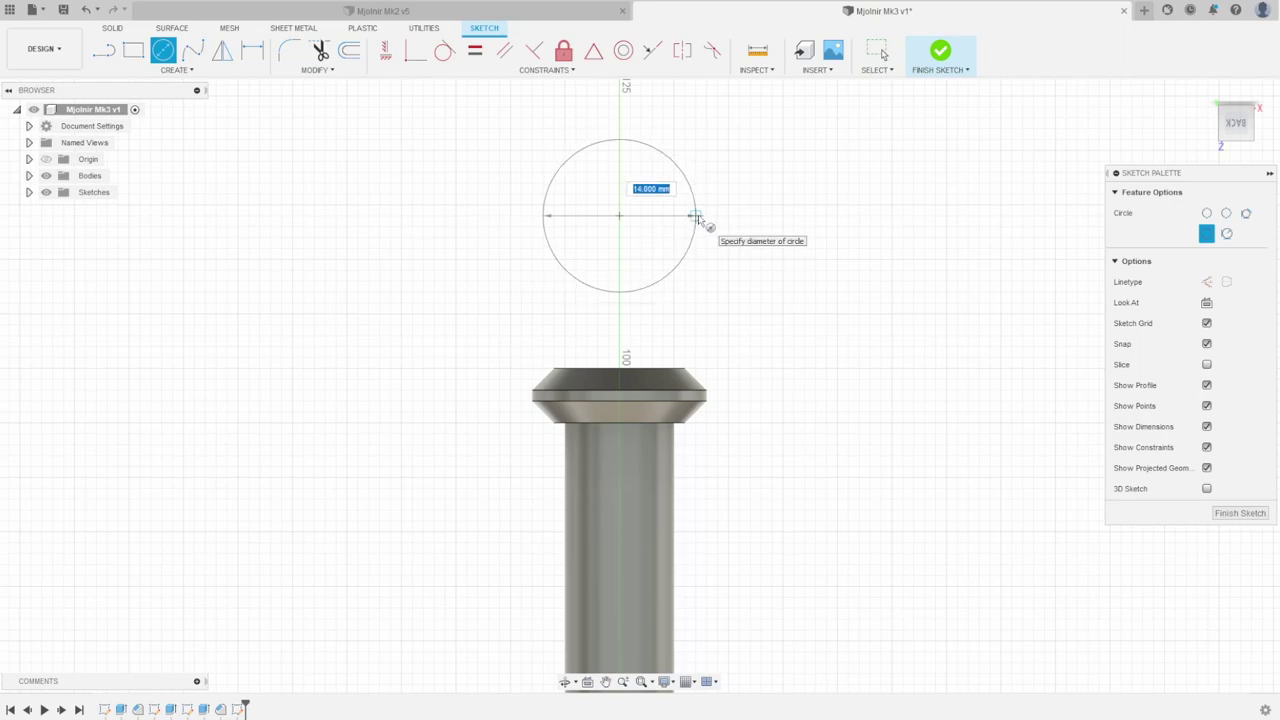
{"action": "type", "text": "15"}
{"action": "key", "text": "Tab"}
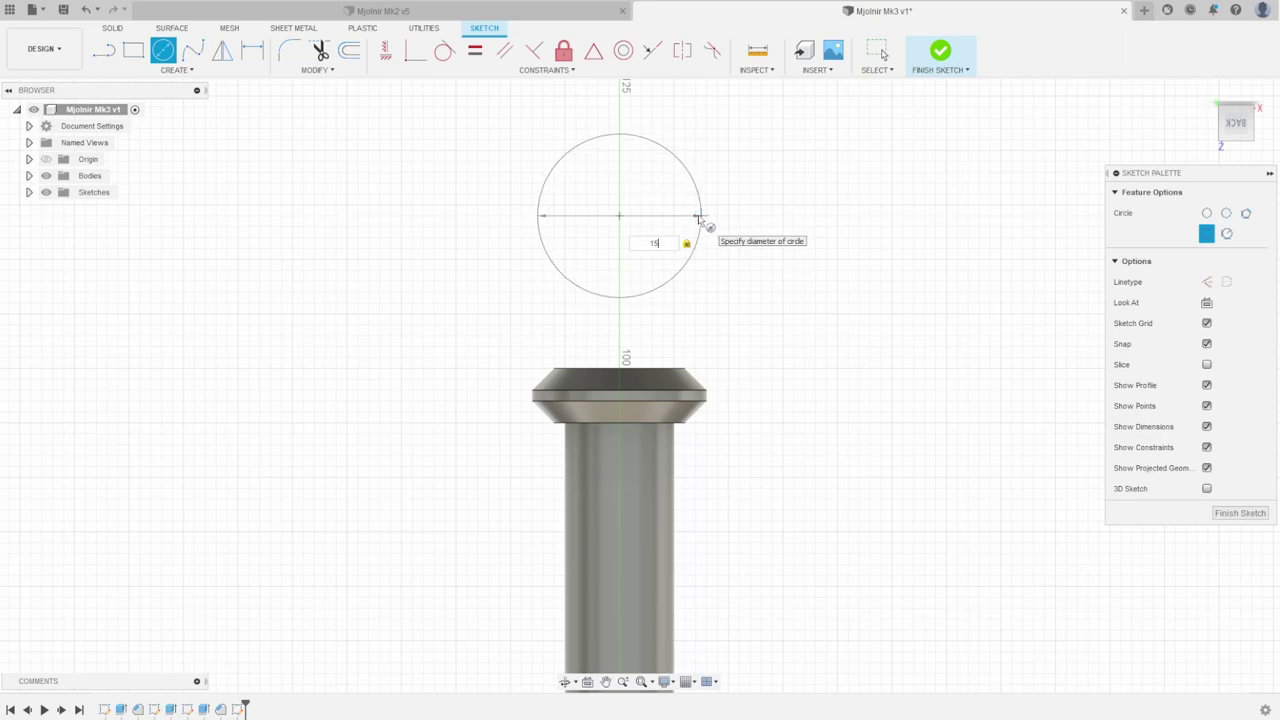
{"action": "key", "text": "Return"}
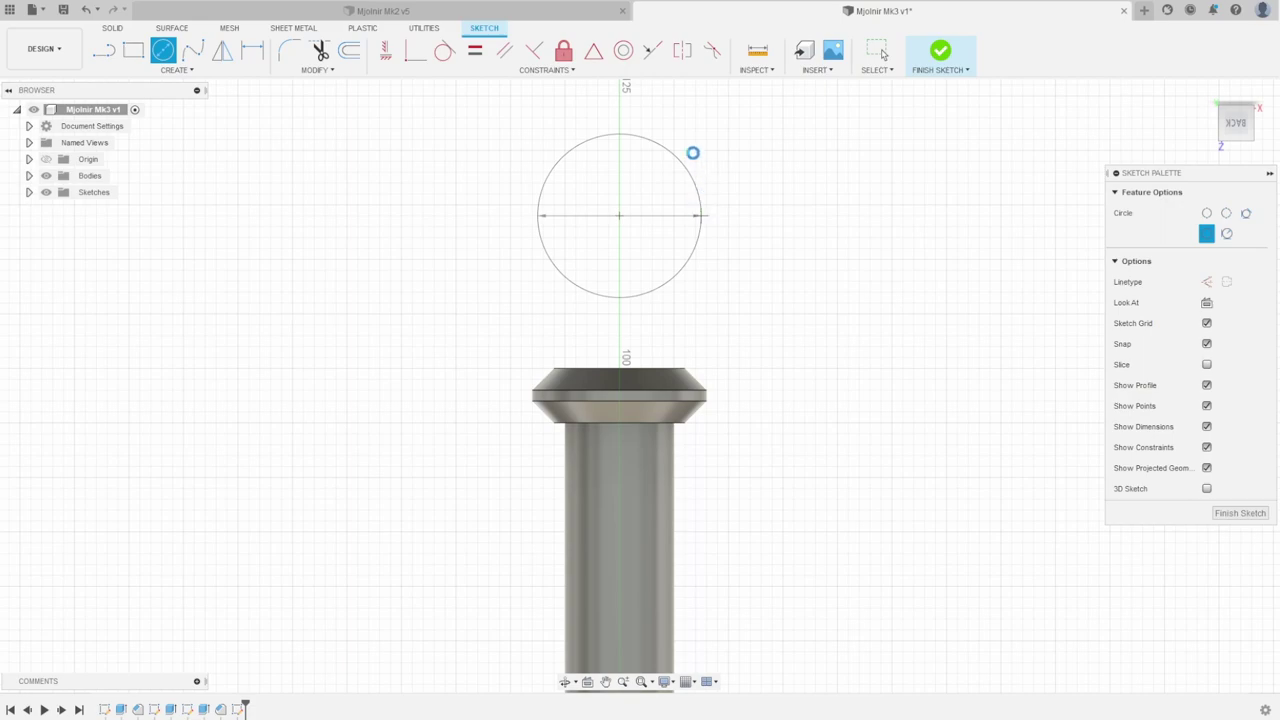
{"action": "key", "text": "Escape"}
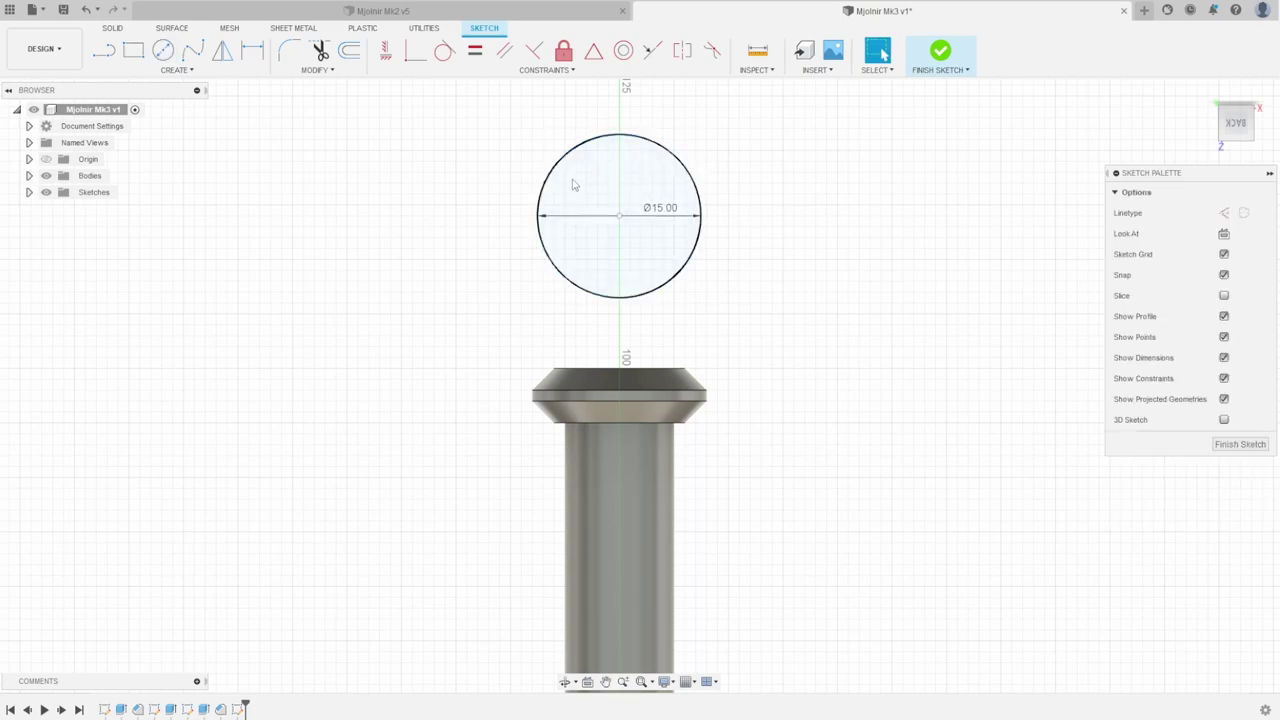
- Dimension the circle's centre 6 mm from the pommel's top edge
{"action": "left_click", "coordinate": [258, 55]}
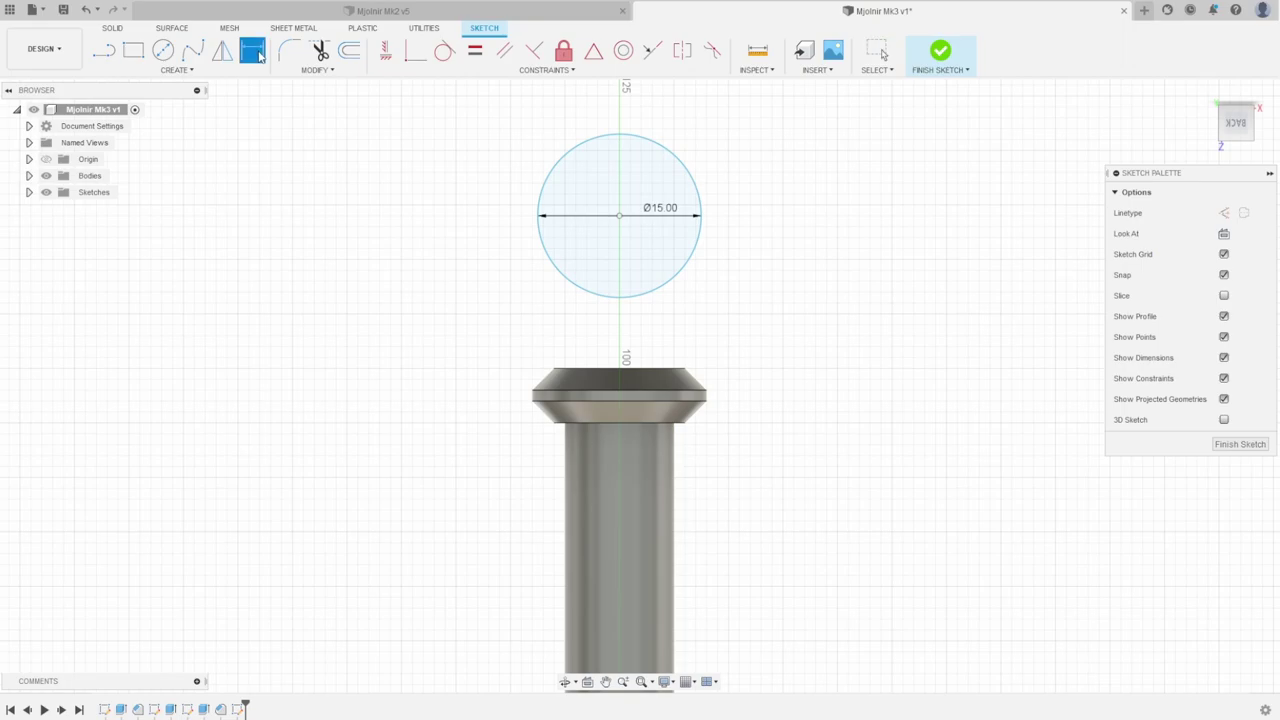
{"action": "left_click", "coordinate": [620, 217]}
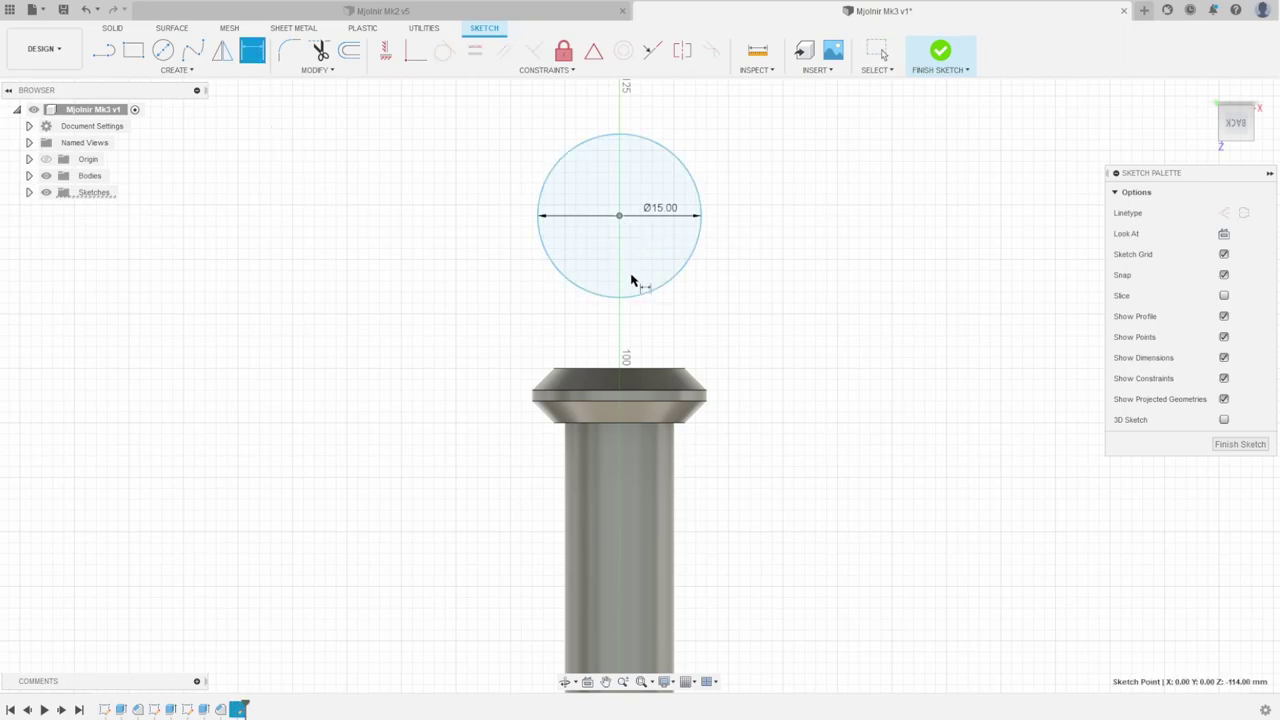
{"action": "left_click", "coordinate": [651, 370]}
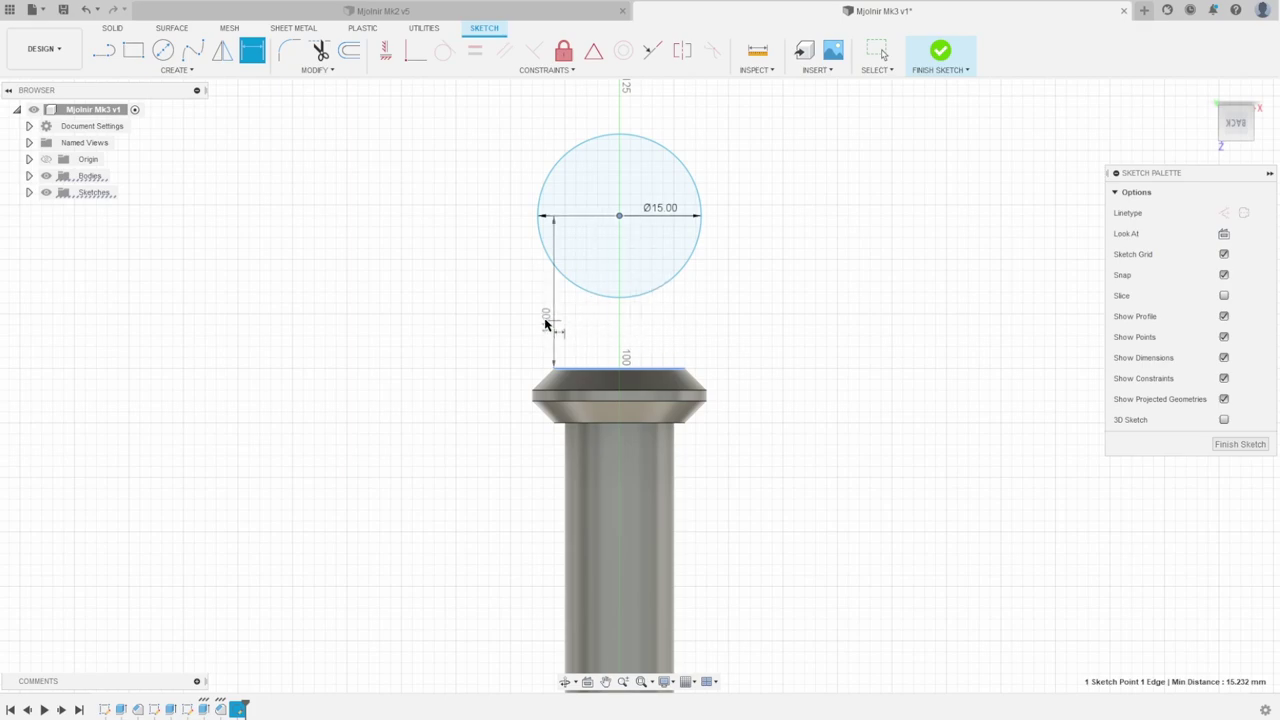
{"action": "left_click", "coordinate": [509, 308]}
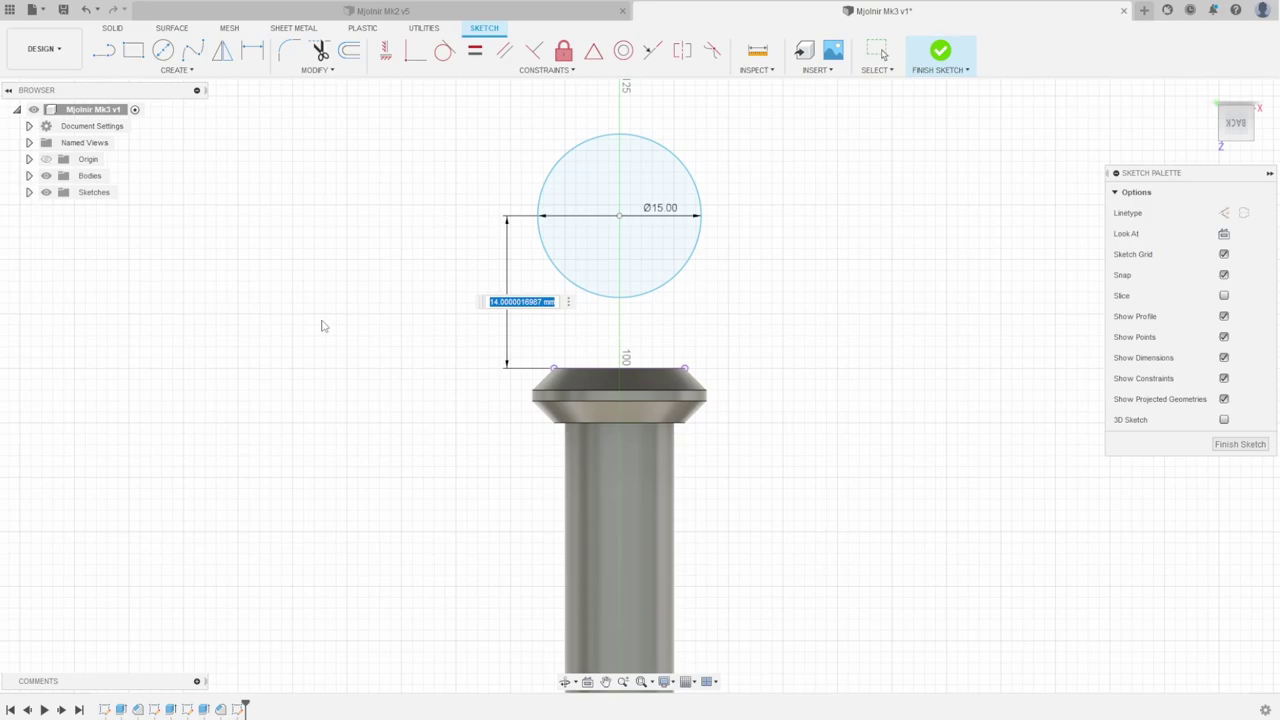
{"action": "type", "text": "6"}
{"action": "key", "text": "Return"}
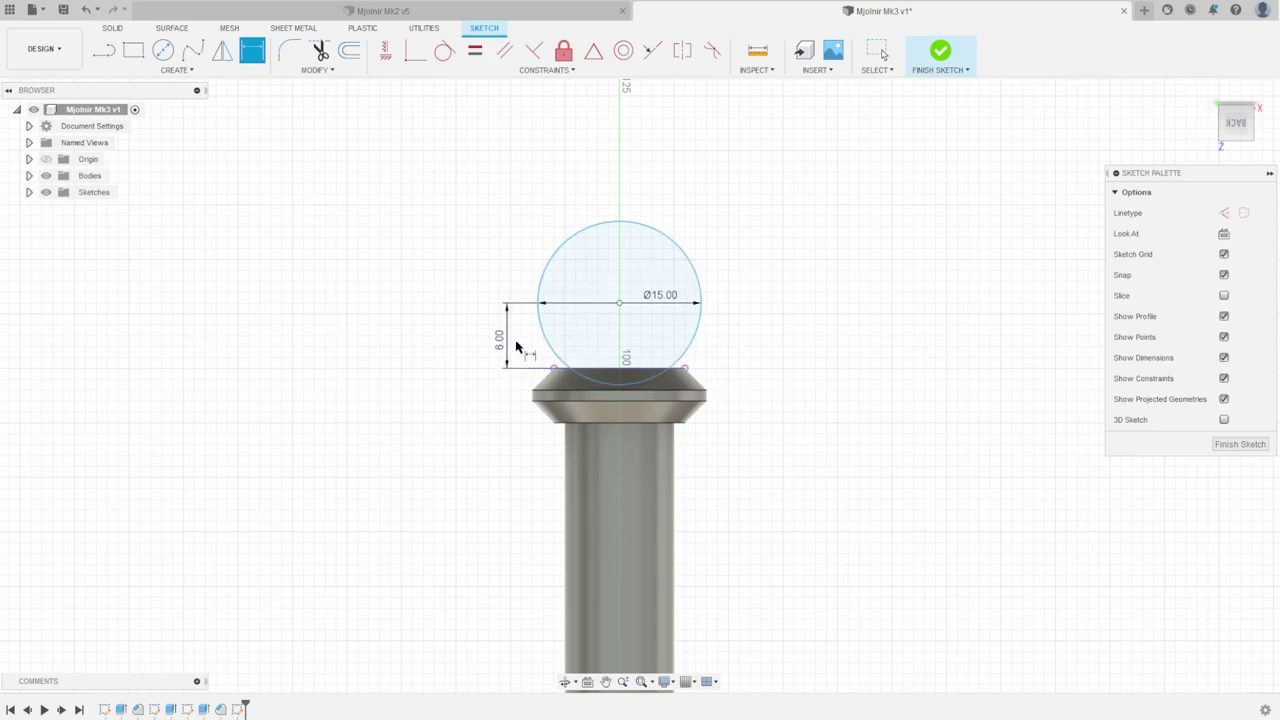
- Add a concentric 12 mm circle inside the 15 mm circle and finish the sketch
{"action": "left_click", "coordinate": [163, 51]}
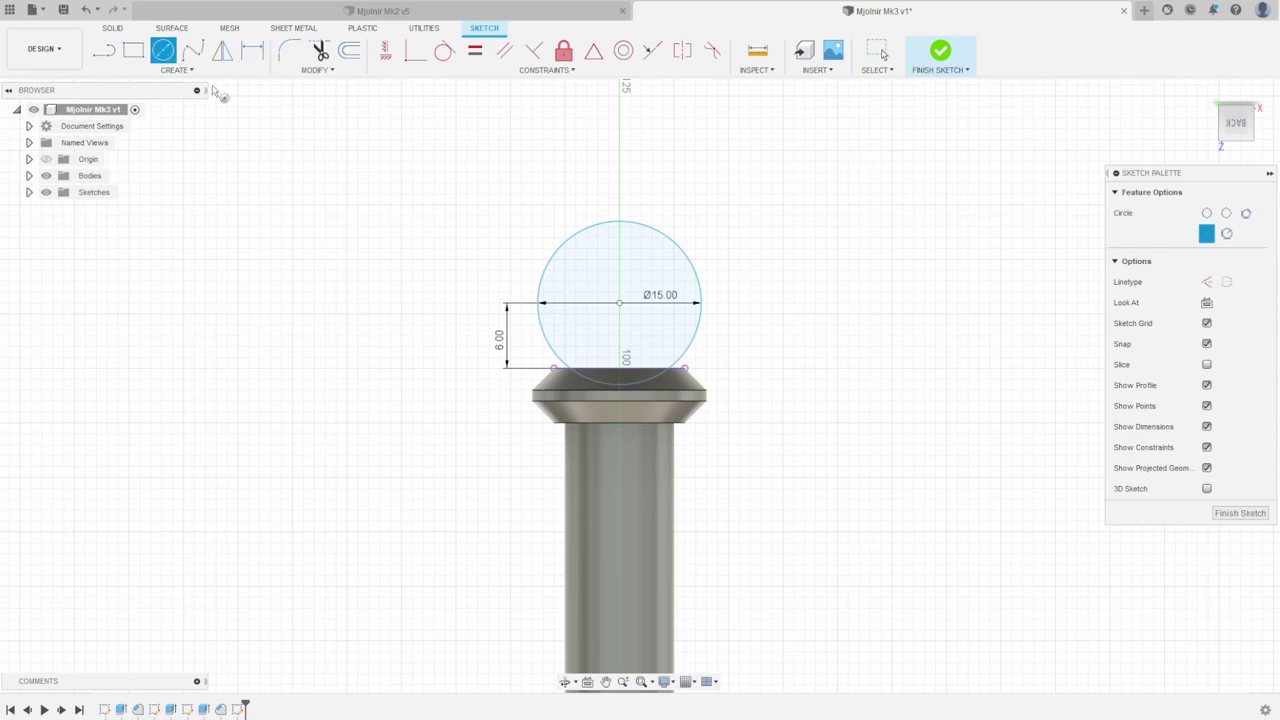
{"action": "left_click", "coordinate": [619, 302]}
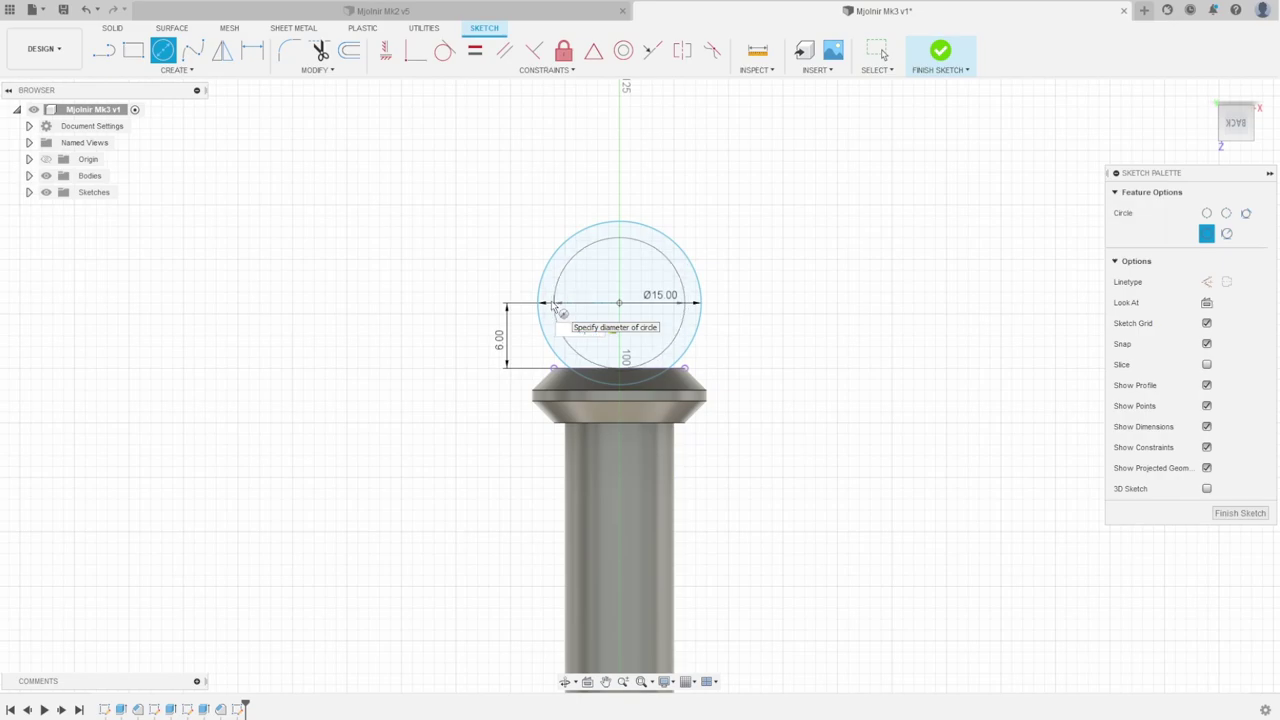
{"action": "type", "text": "12"}
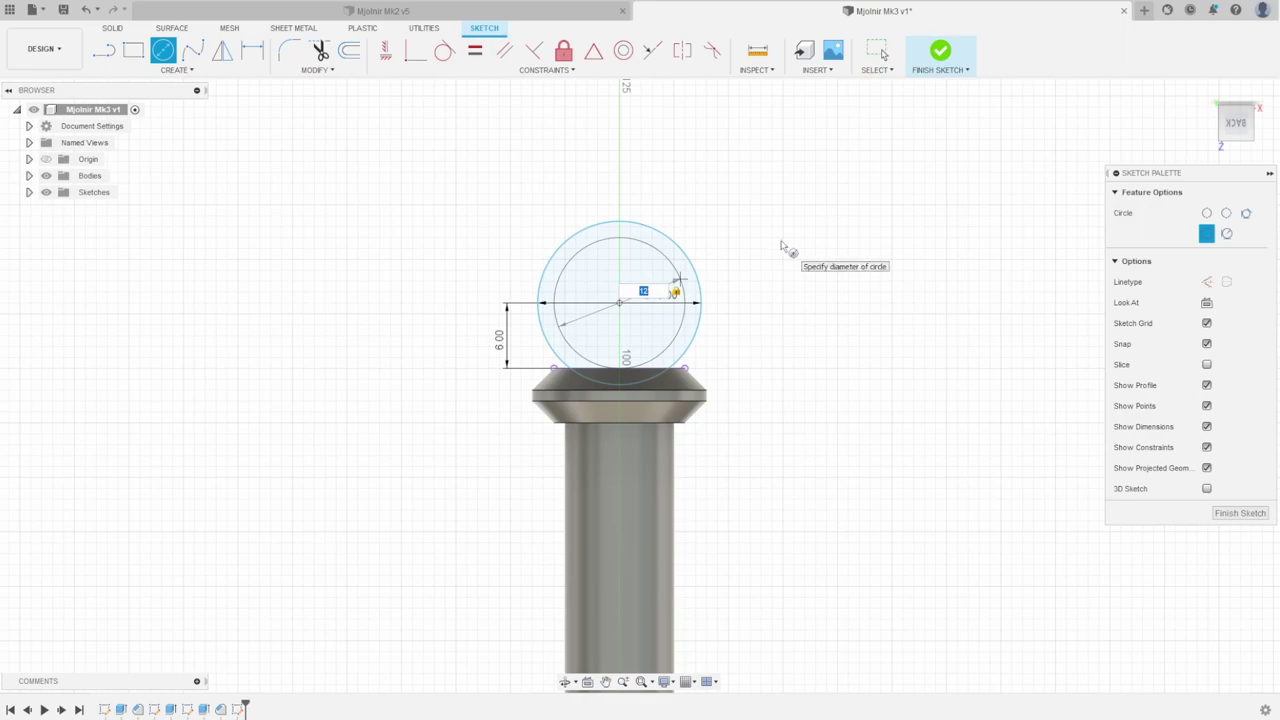
{"action": "key", "text": "Return"}
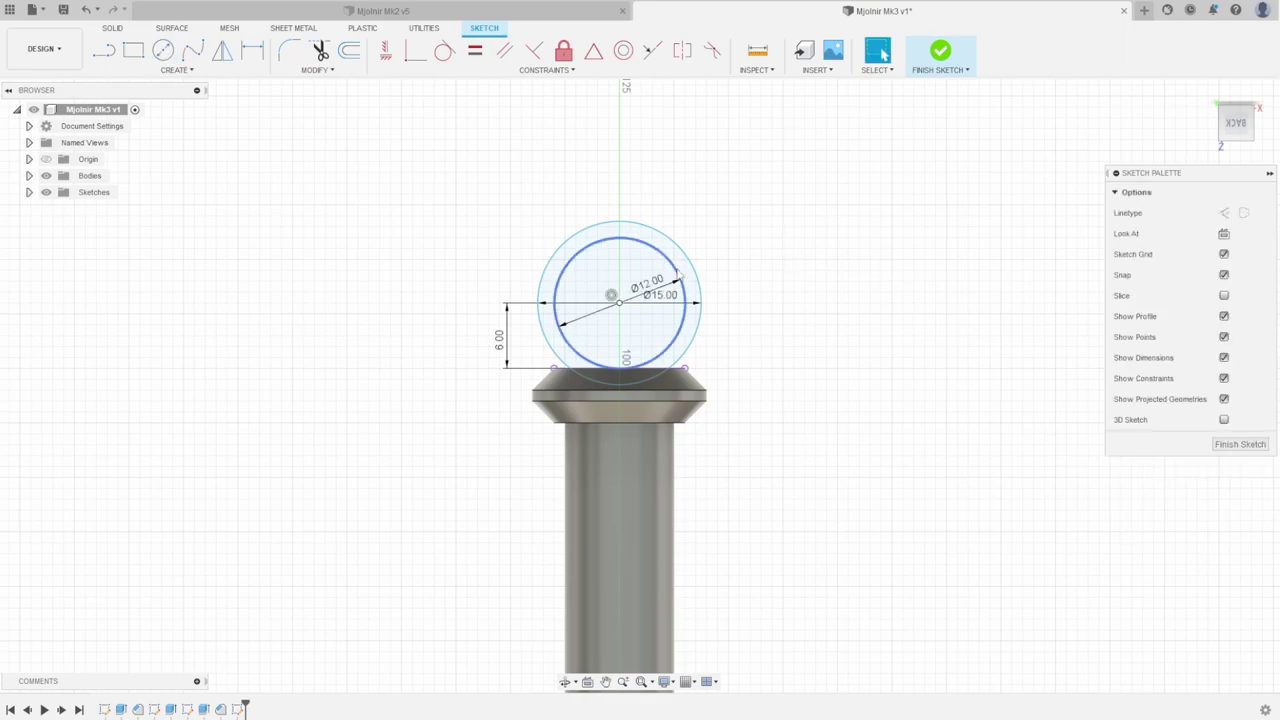
{"action": "left_click", "coordinate": [940, 52]}
{"action": "middle_click_drag", "start_coordinate": [909, 287], "coordinate": [845, 308], "text": "shift"}
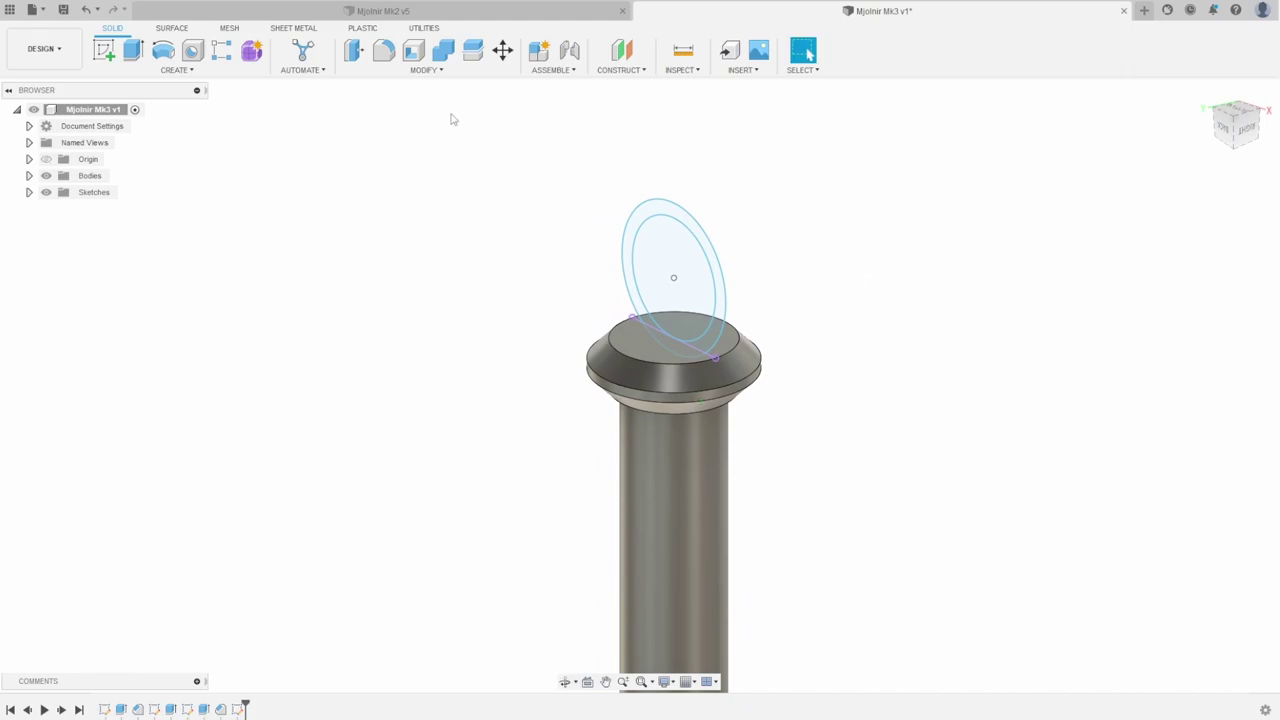
- Extrude the ring profile symmetrically 2 mm, joined to the pommel
{"action": "left_click", "coordinate": [640, 219]}
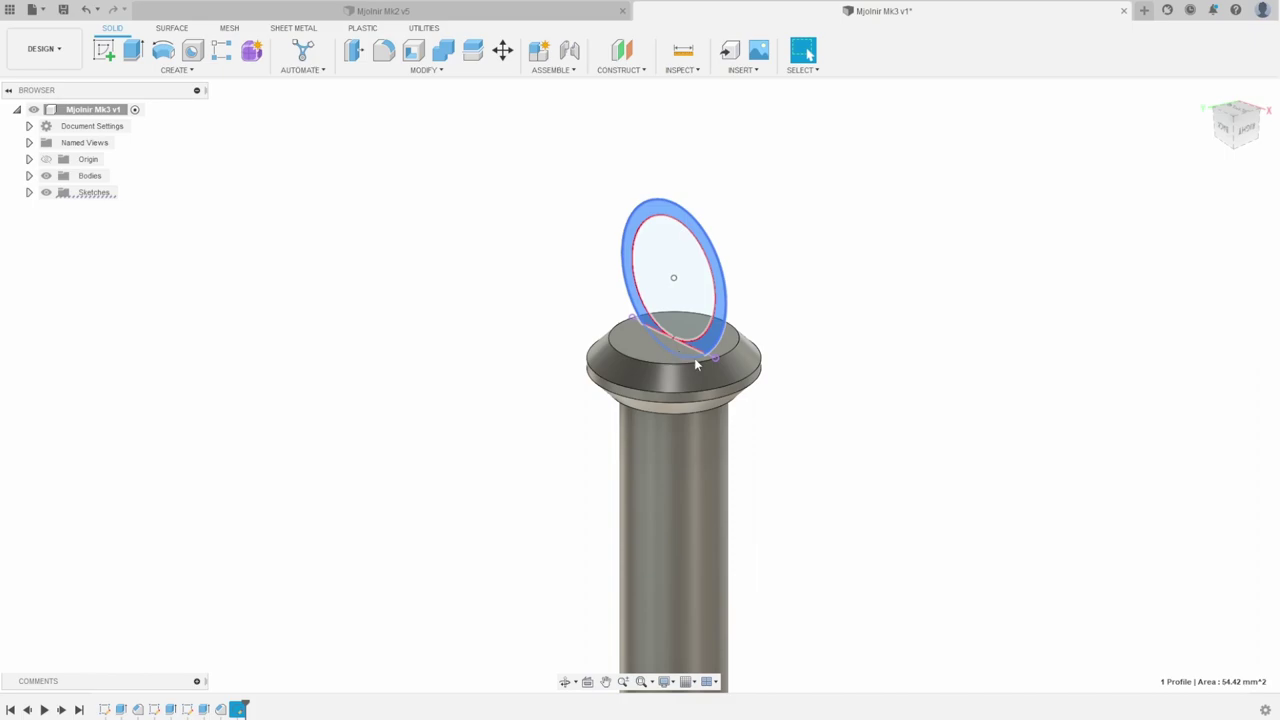
{"action": "left_click", "coordinate": [135, 52]}
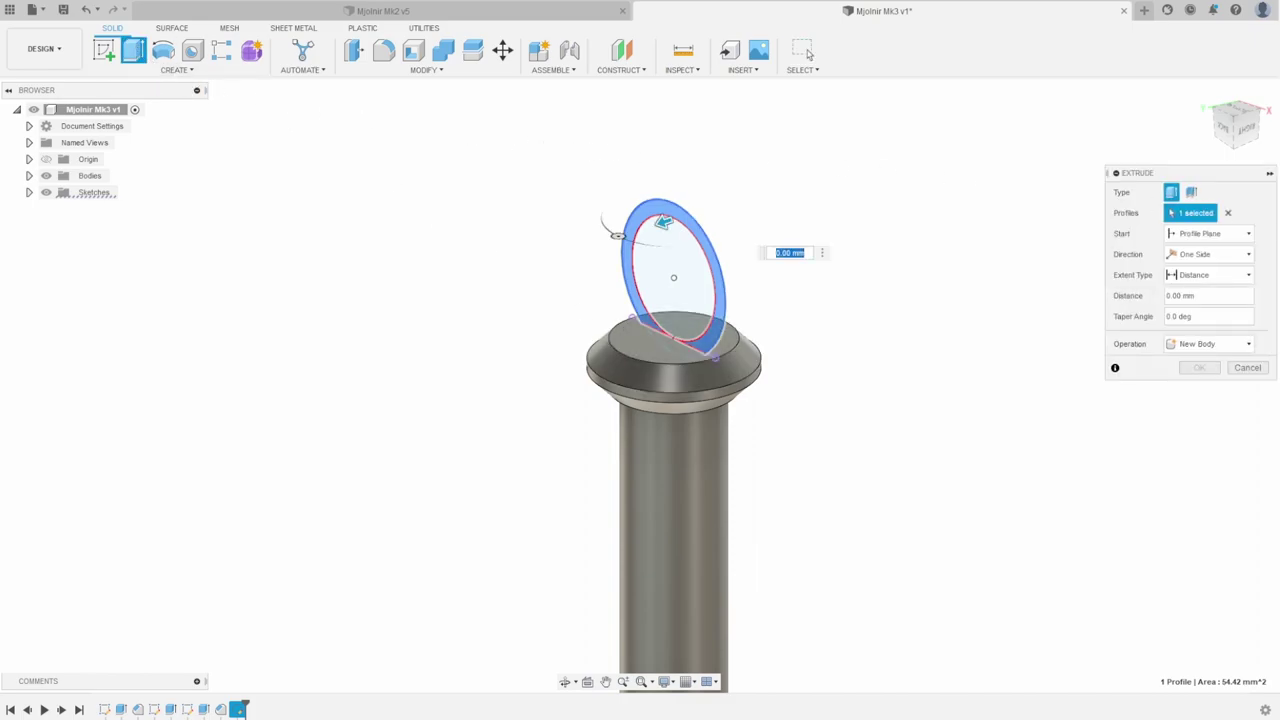
{"action": "left_click", "coordinate": [1196, 256]}
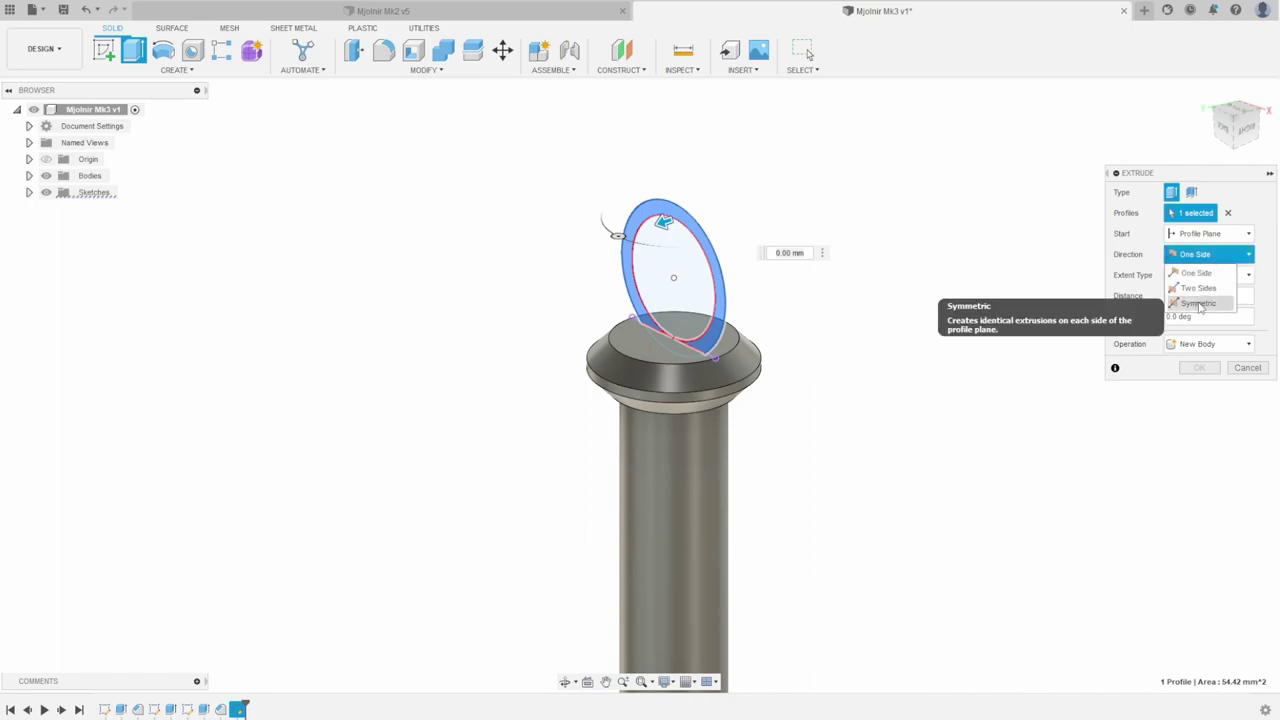
{"action": "left_click", "coordinate": [1198, 298]}
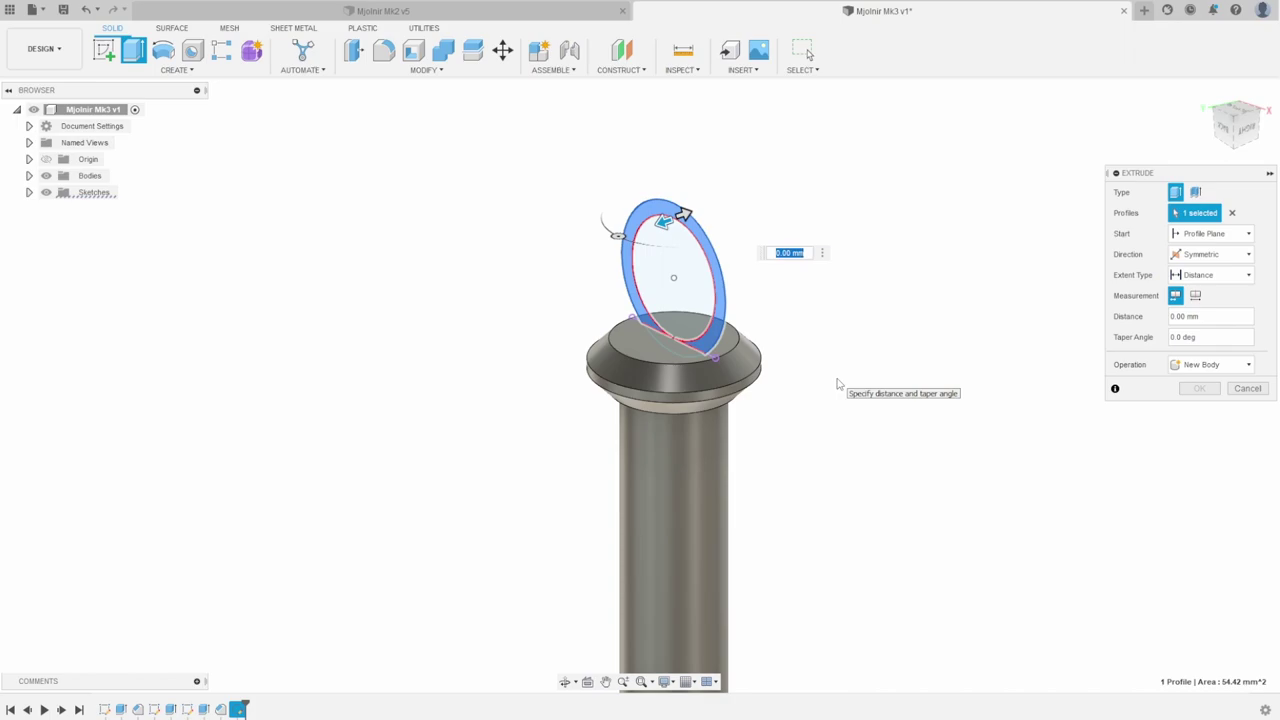
{"action": "type", "text": "1.5"}
{"action": "key", "text": "Return"}
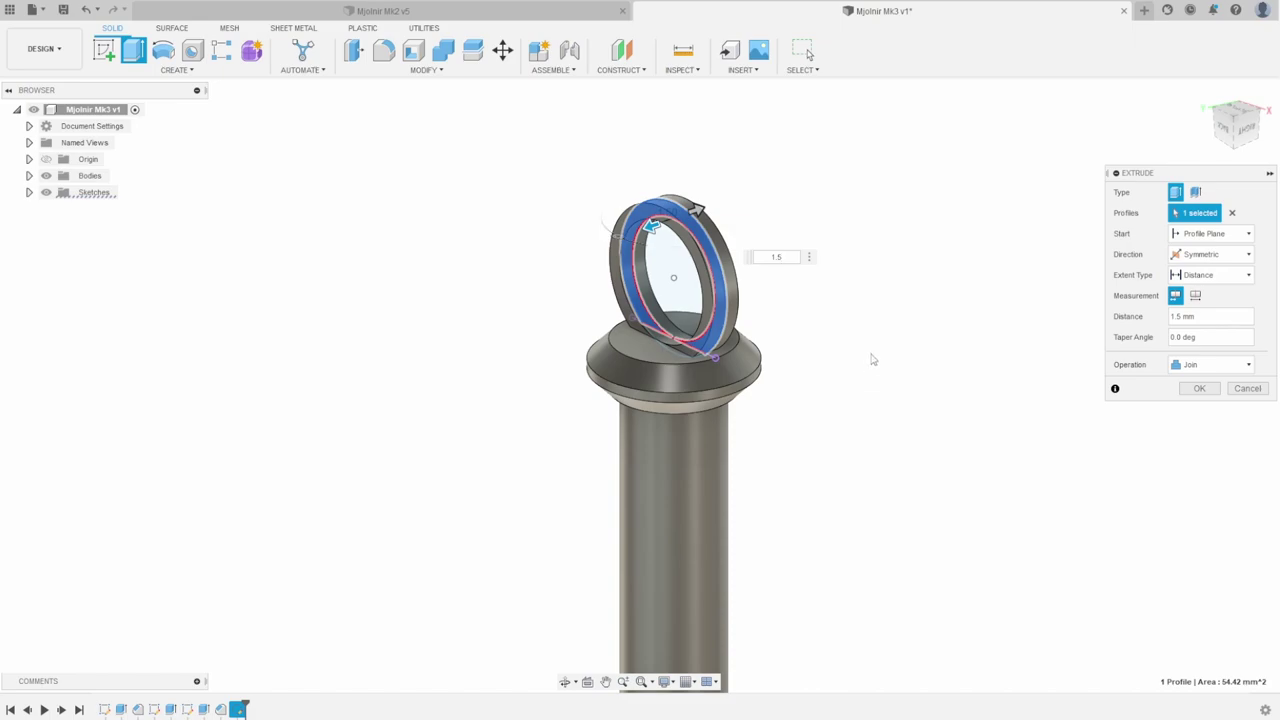
{"action": "mouse_move", "coordinate": [872, 360]}
{"action": "middle_mouse_down", "text": "shift"}
{"action": "mouse_move", "coordinate": [817, 314]}
{"action": "mouse_move", "coordinate": [797, 323]}
{"action": "mouse_move", "coordinate": [883, 331]}
{"action": "mouse_move", "coordinate": [871, 357]}
{"action": "mouse_move", "coordinate": [849, 357]}
{"action": "mouse_move", "coordinate": [863, 337]}
{"action": "mouse_move", "coordinate": [886, 346]}
{"action": "middle_mouse_up", "text": "shift"}
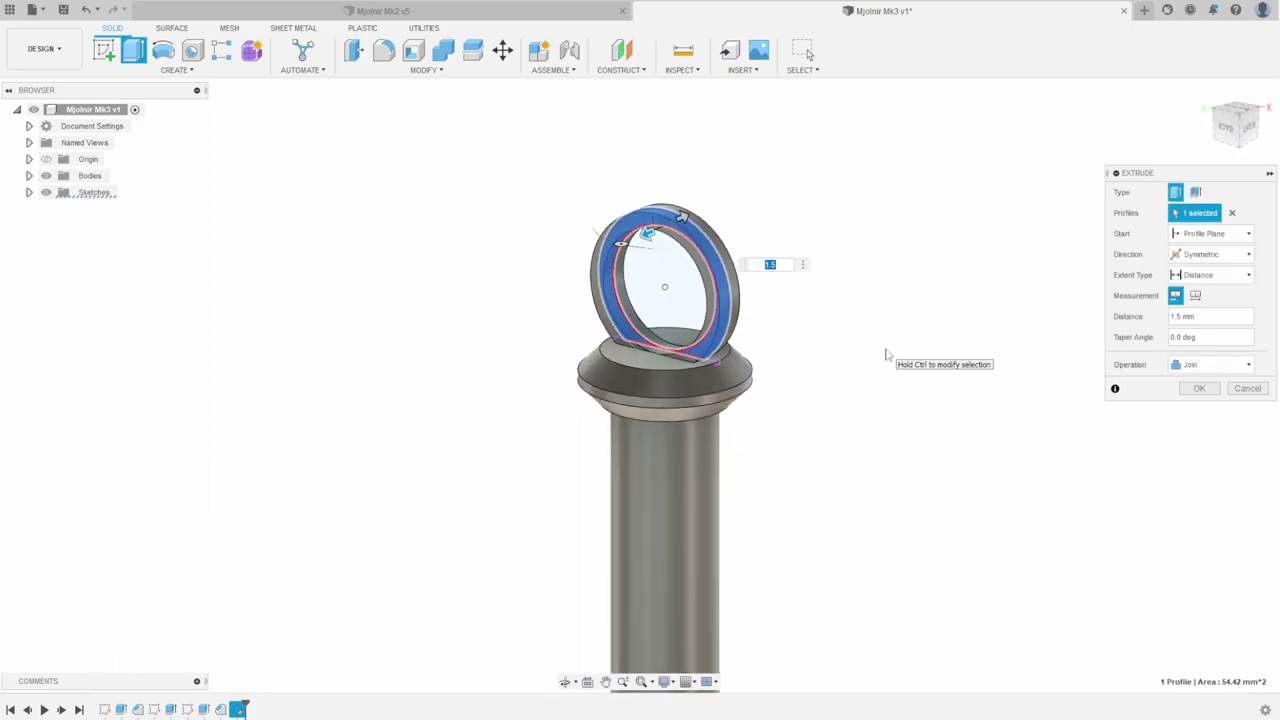
{"action": "key", "text": "Return"}
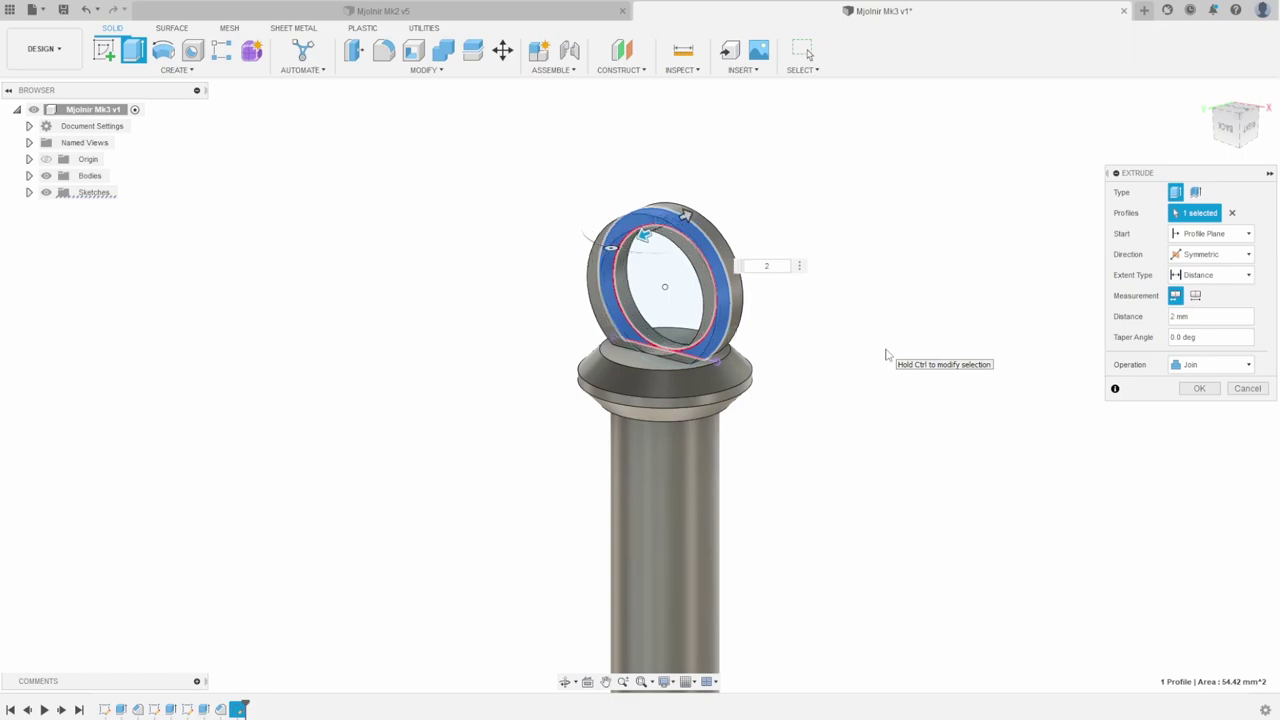
{"action": "mouse_move", "coordinate": [881, 345]}
{"action": "middle_mouse_down", "text": "shift"}
{"action": "mouse_move", "coordinate": [814, 322]}
{"action": "mouse_move", "coordinate": [883, 331]}
{"action": "mouse_move", "coordinate": [882, 346]}
{"action": "middle_mouse_up", "text": "shift"}
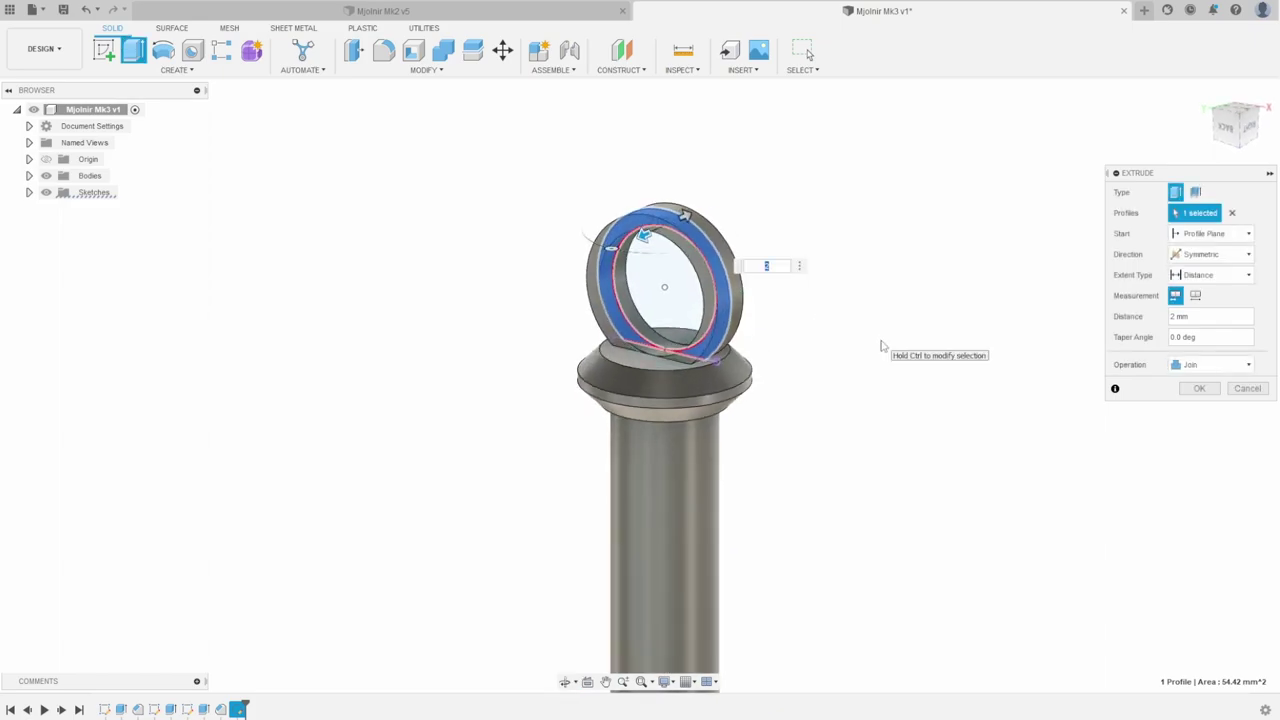
{"action": "left_click", "coordinate": [1201, 389]}
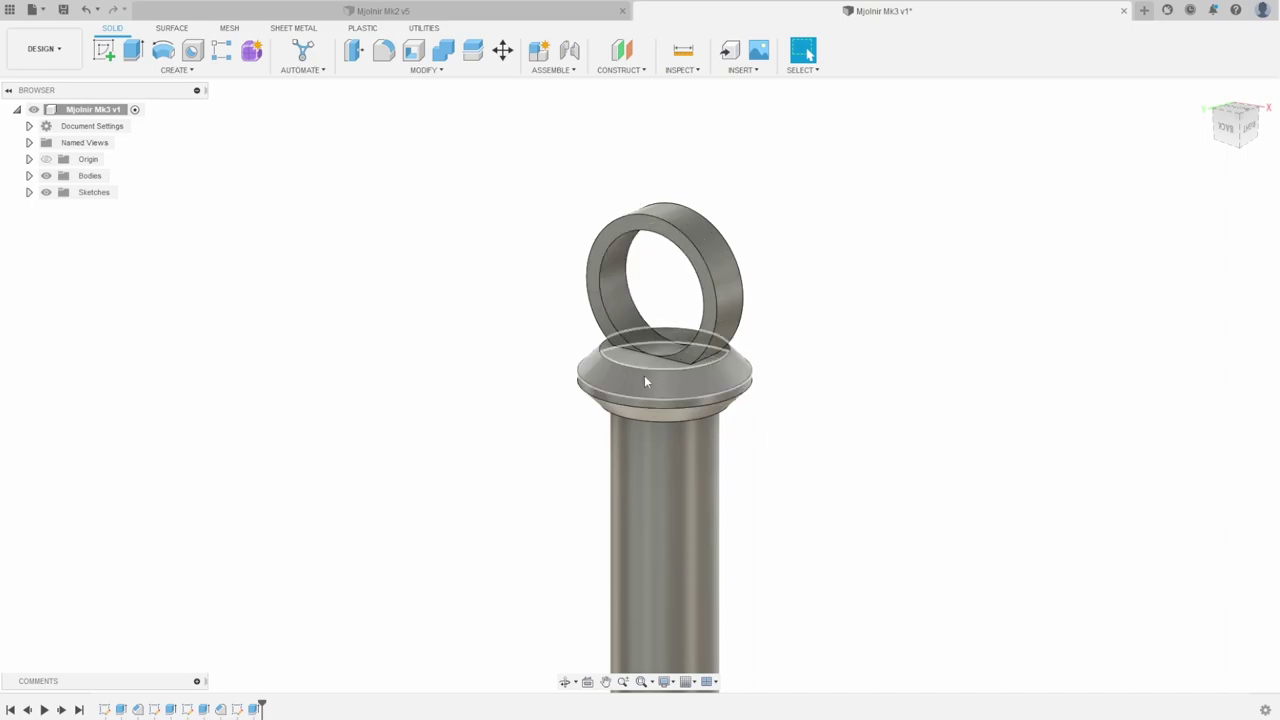
- Fillet all four edges of the ring loop with a 0.75 mm radius
{"action": "left_click", "coordinate": [386, 53]}
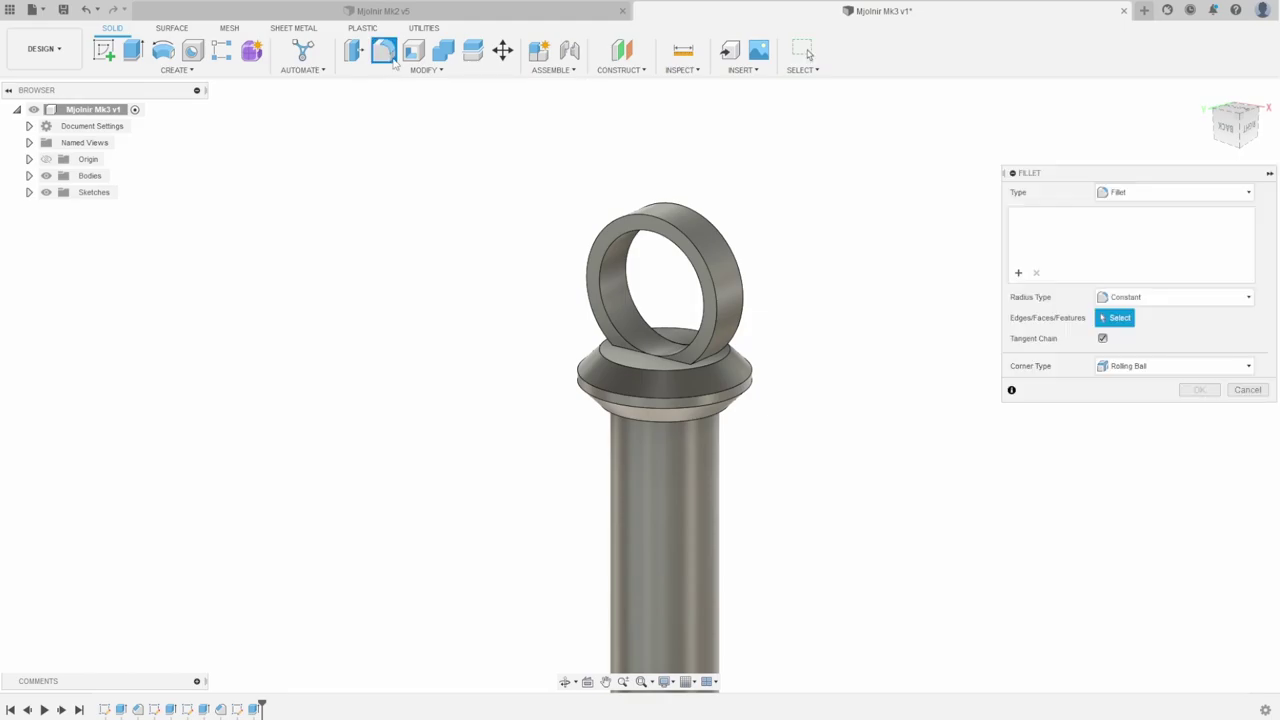
{"action": "left_click", "coordinate": [628, 222]}
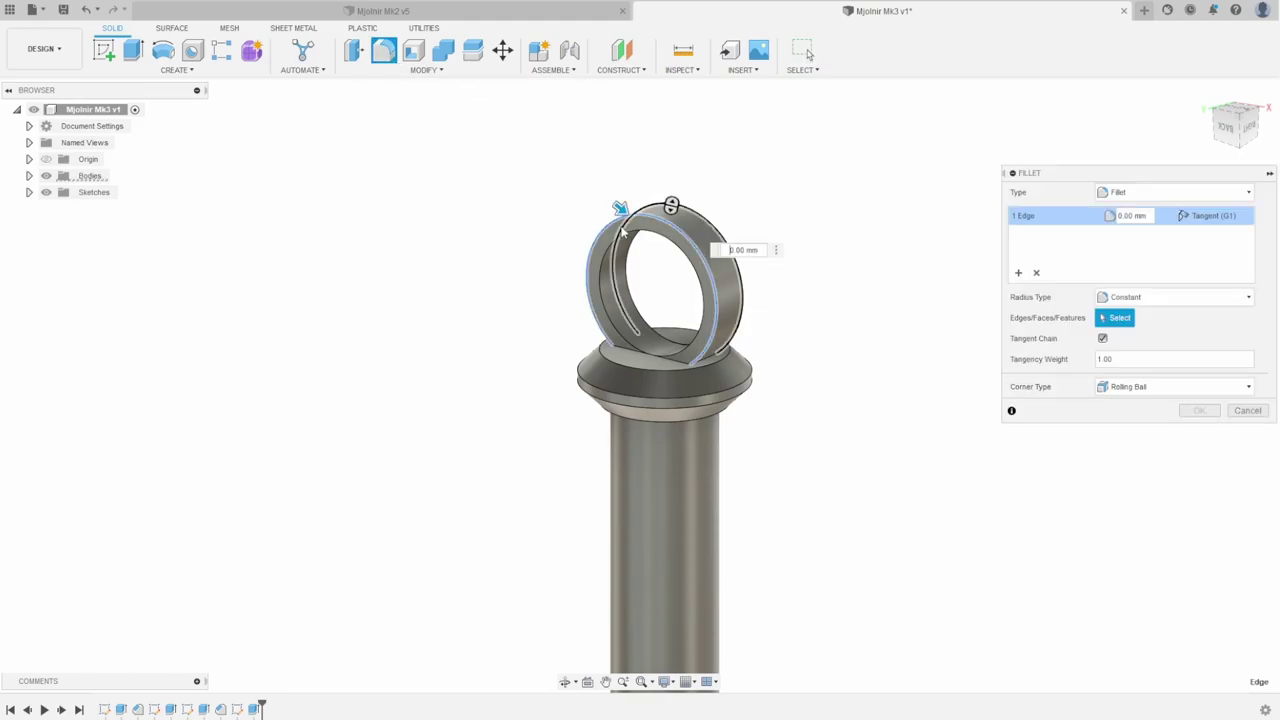
{"action": "left_click", "coordinate": [733, 257]}
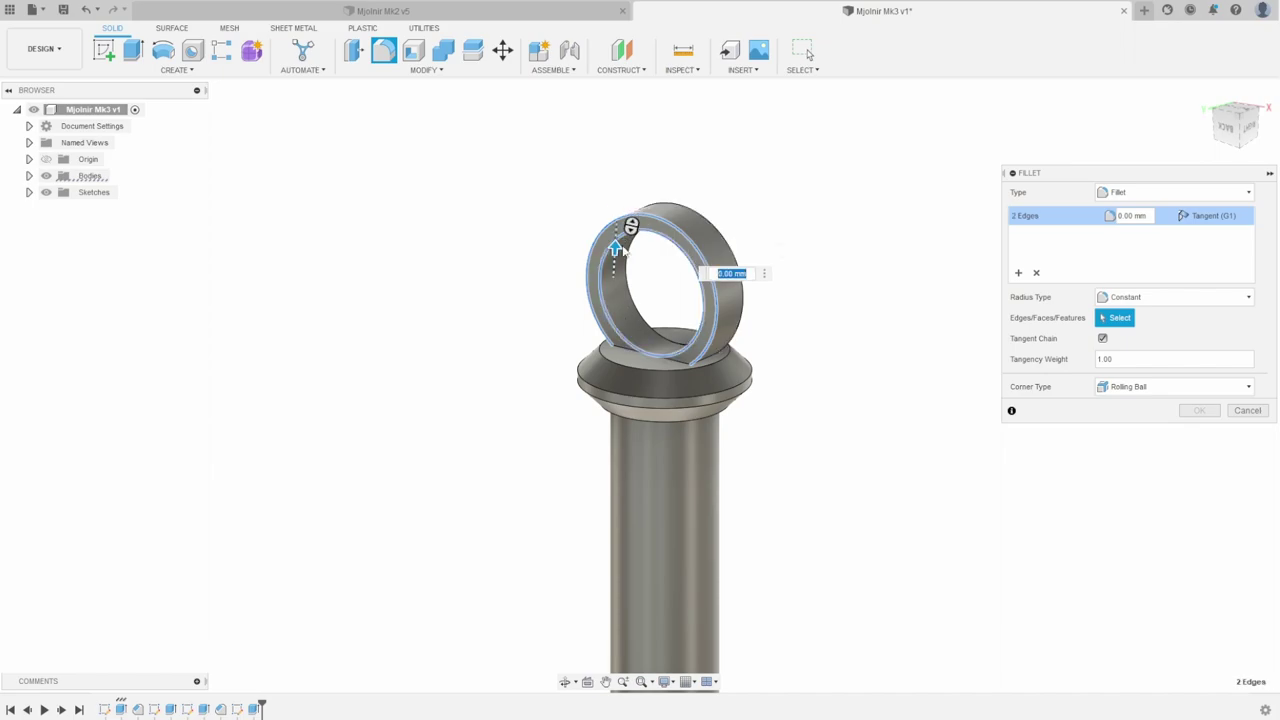
{"action": "left_click", "coordinate": [741, 244]}
{"action": "left_click", "coordinate": [741, 244]}
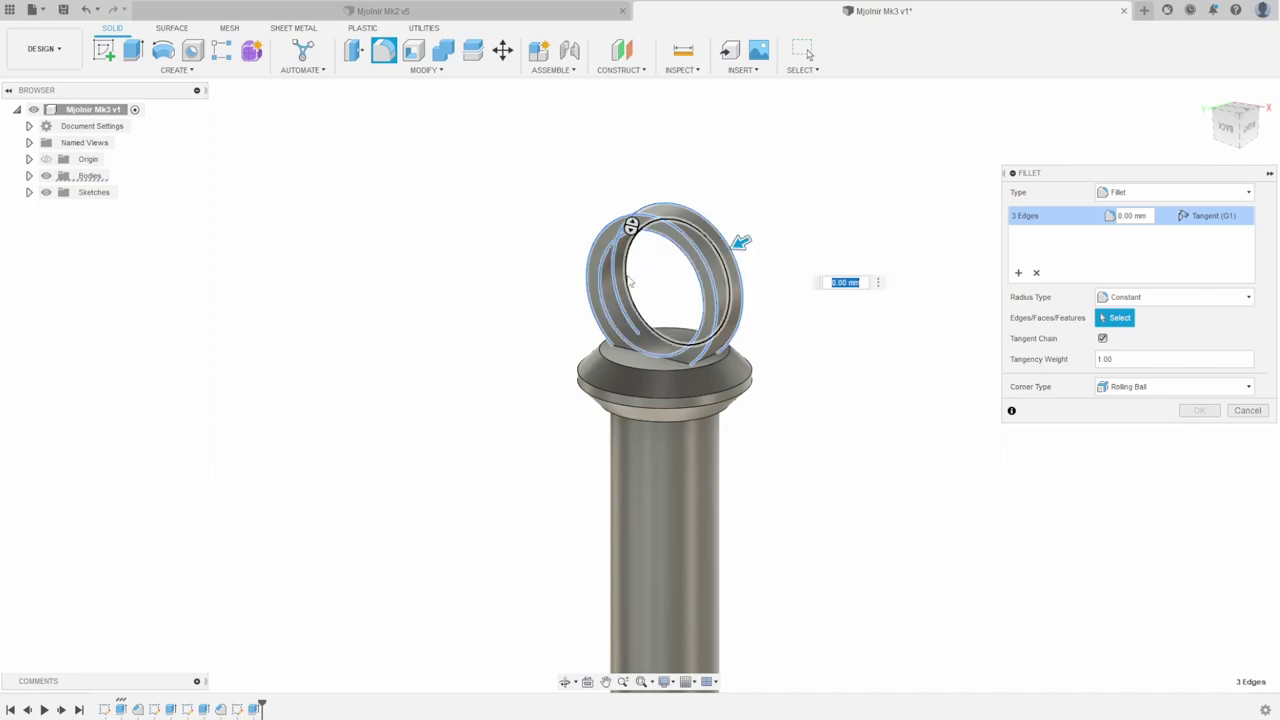
{"action": "scroll", "coordinate": [735, 197], "scroll_direction": "up", "scroll_amount": 3}
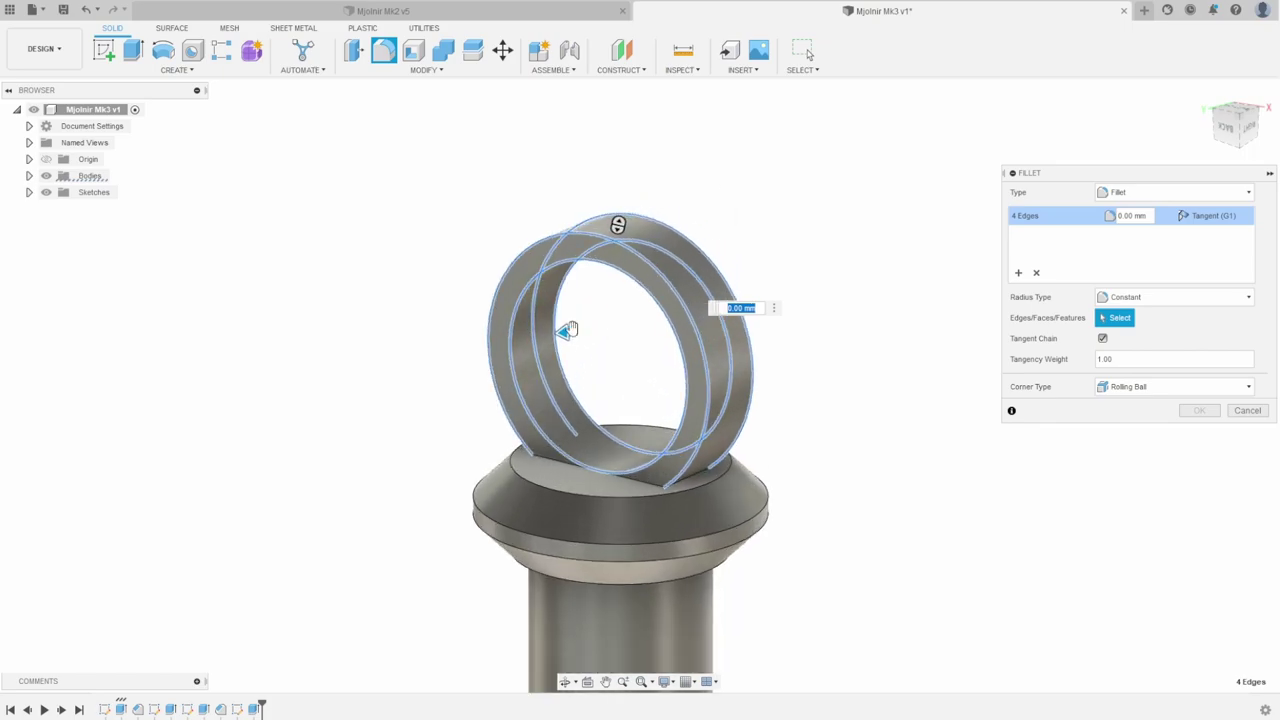
{"action": "left_click_drag", "start_coordinate": [570, 330], "coordinate": [565, 333]}
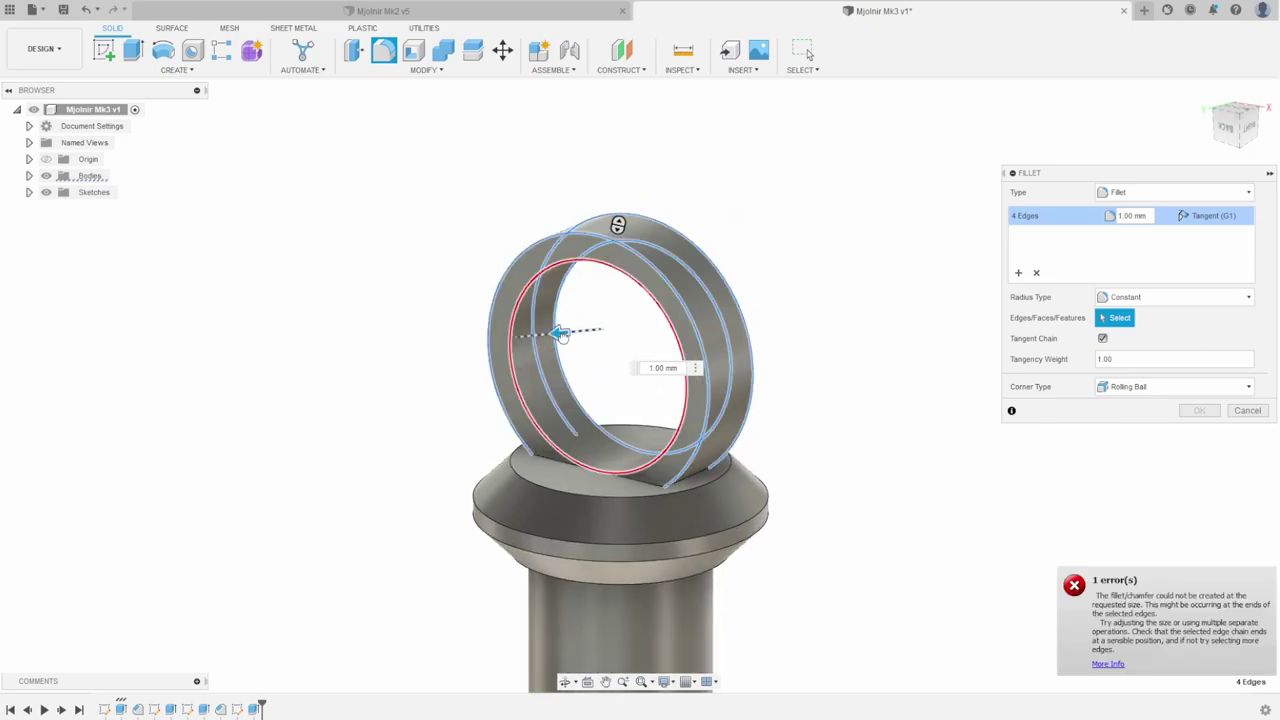
{"action": "scroll", "coordinate": [565, 335], "scroll_direction": "up", "scroll_amount": 5}
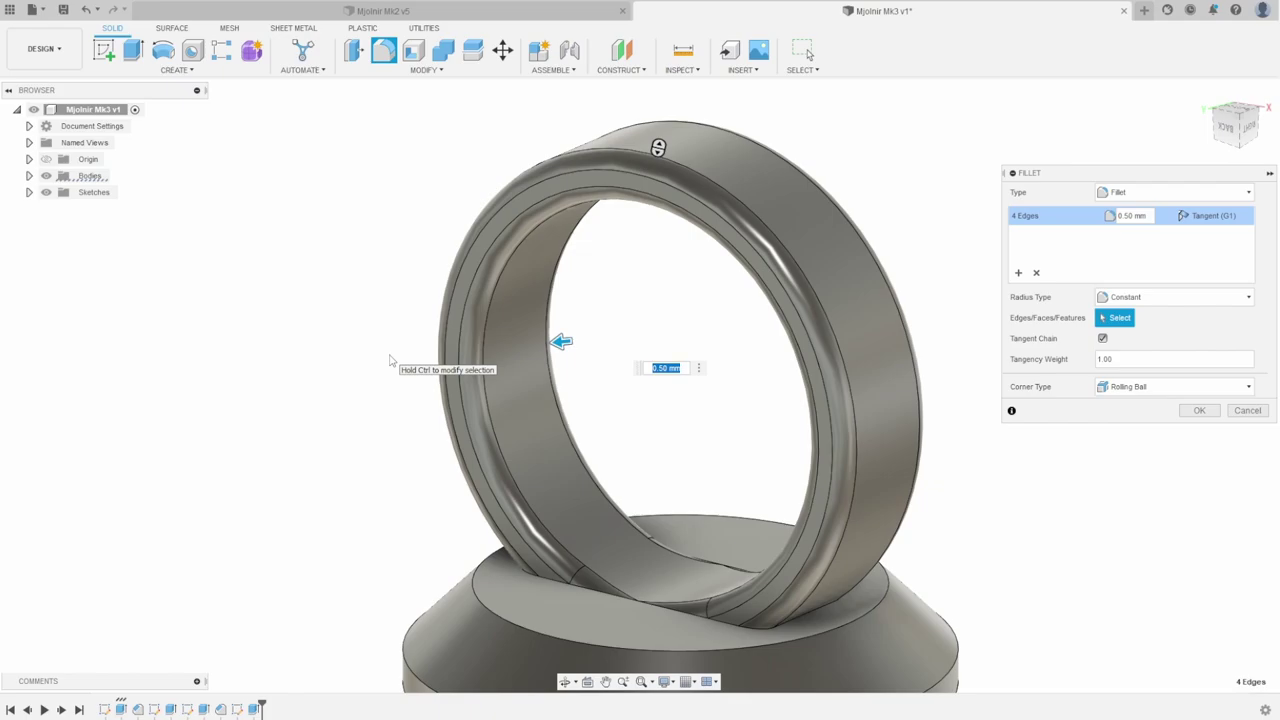
{"action": "type", "text": "0.75"}
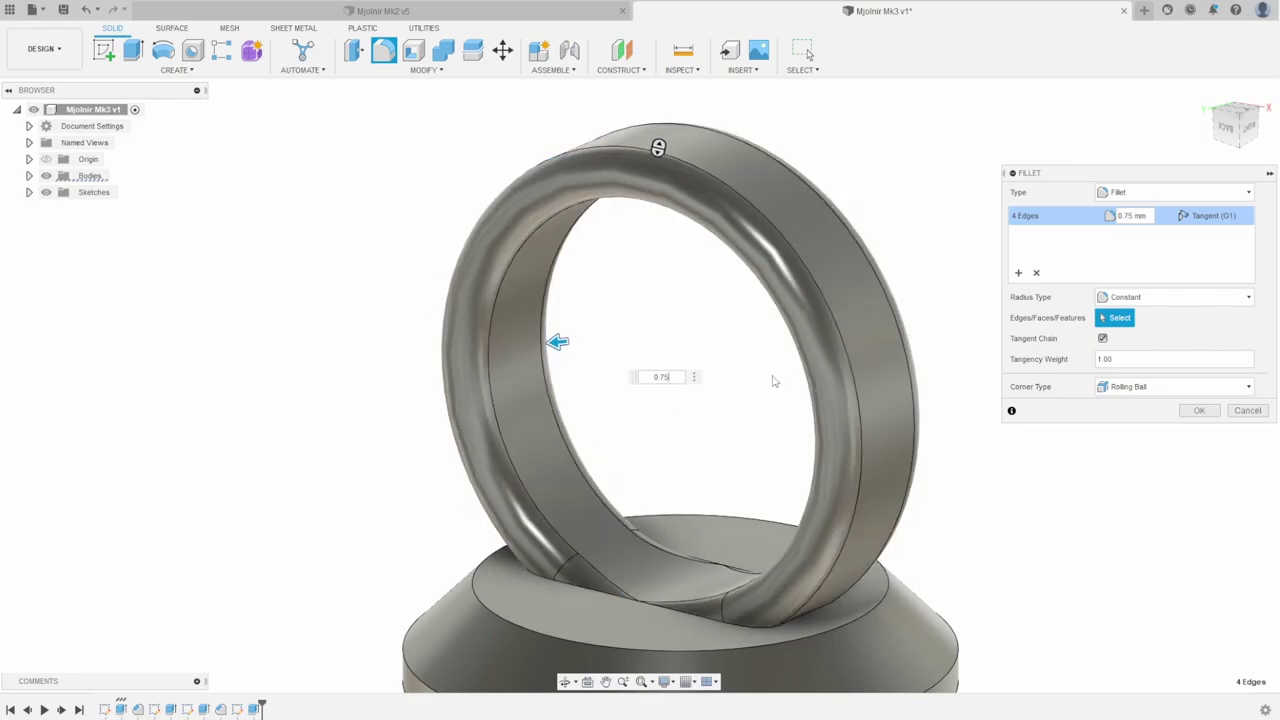
{"action": "mouse_move", "coordinate": [958, 276]}
{"action": "middle_mouse_down", "text": "shift"}
{"action": "mouse_move", "coordinate": [901, 290]}
{"action": "mouse_move", "coordinate": [934, 266]}
{"action": "mouse_move", "coordinate": [997, 266]}
{"action": "mouse_move", "coordinate": [1000, 251]}
{"action": "mouse_move", "coordinate": [960, 283]}
{"action": "mouse_move", "coordinate": [950, 274]}
{"action": "middle_mouse_up", "text": "shift"}
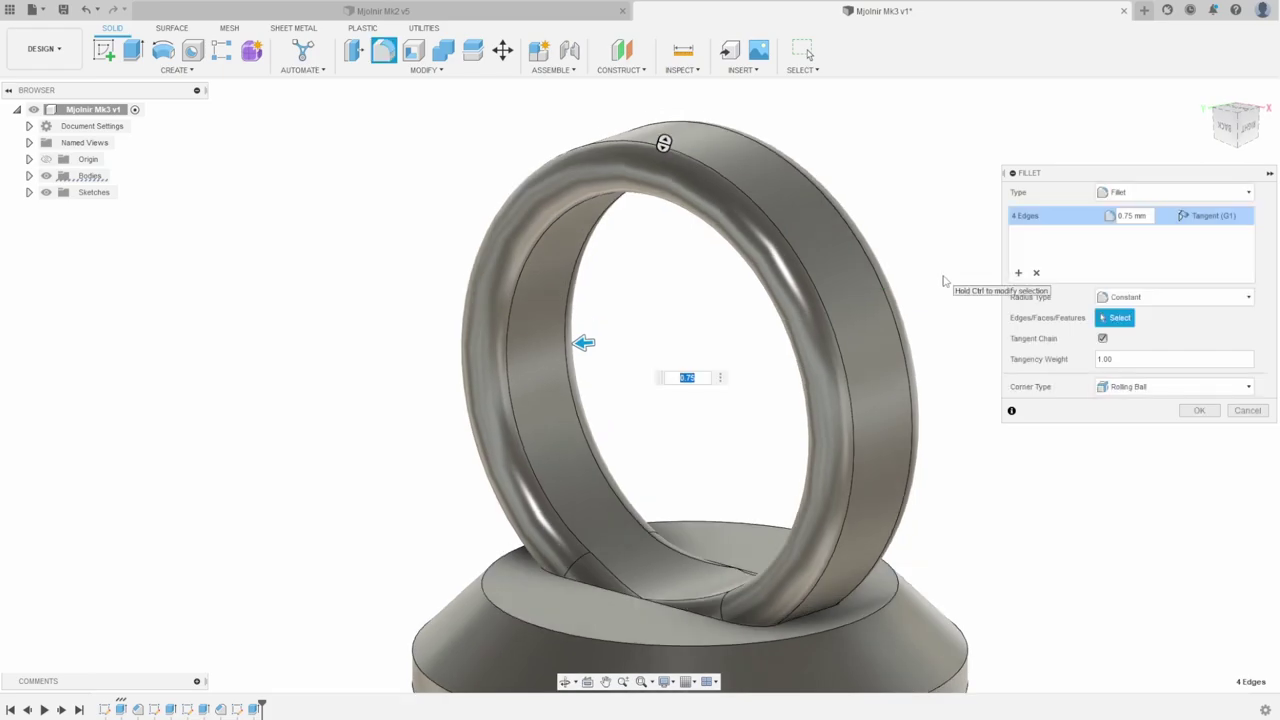
{"action": "left_click", "coordinate": [1199, 410]}
{"action": "scroll", "coordinate": [858, 248], "scroll_direction": "down", "scroll_amount": 5}
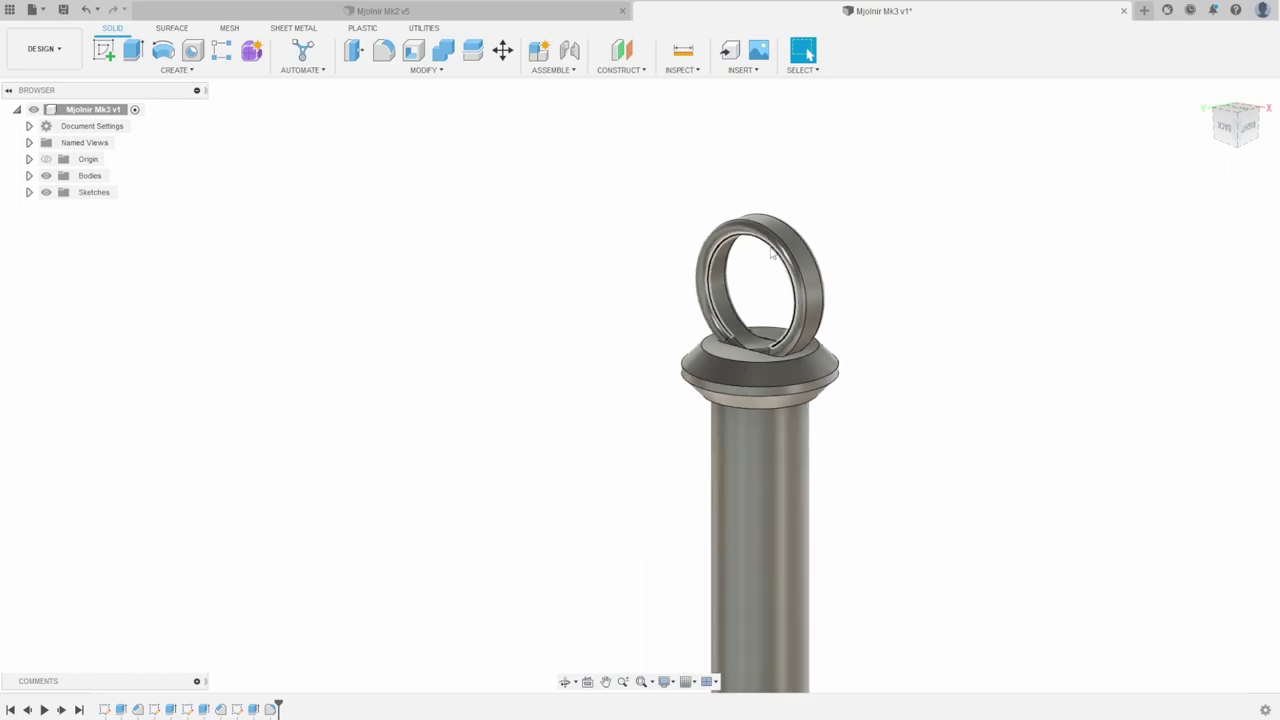
- Frame the whole hammer and save it as a new version with the default description
{"action": "scroll", "coordinate": [771, 255], "scroll_direction": "down", "scroll_amount": 6}
{"action": "middle_click_drag", "start_coordinate": [954, 434], "coordinate": [898, 370]}
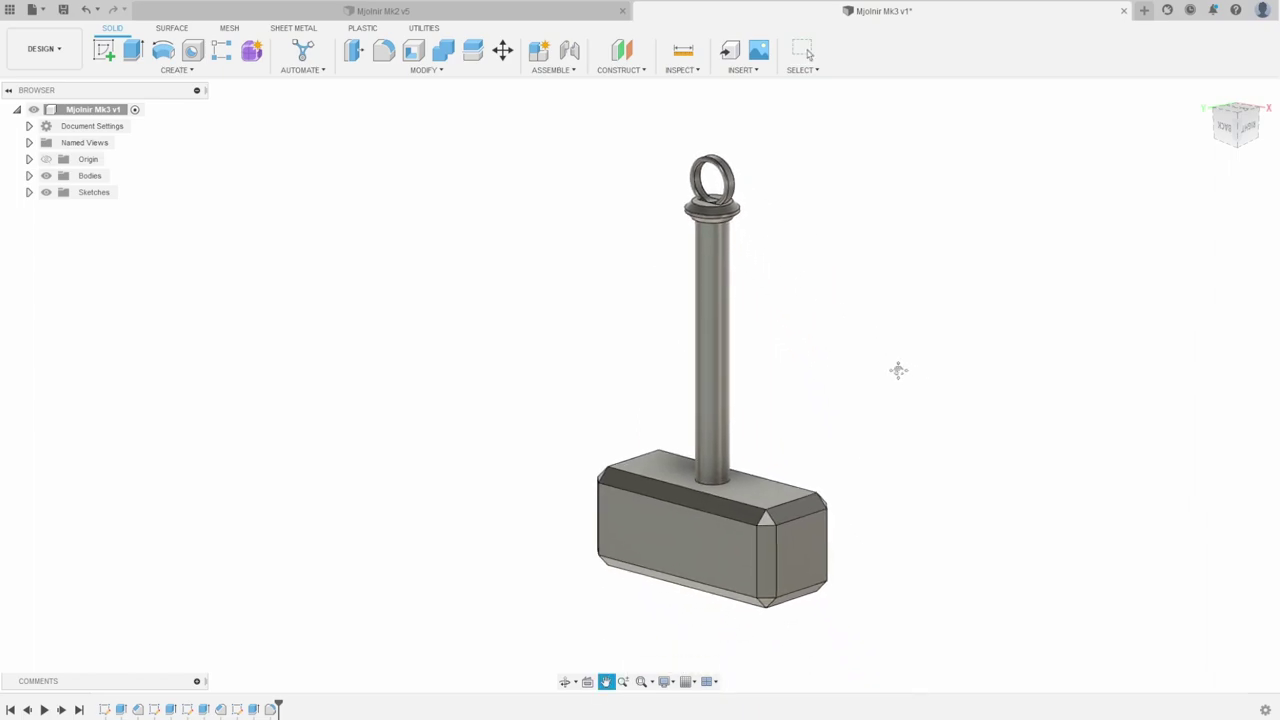
{"action": "scroll", "coordinate": [763, 266], "scroll_direction": "up", "scroll_amount": 2}
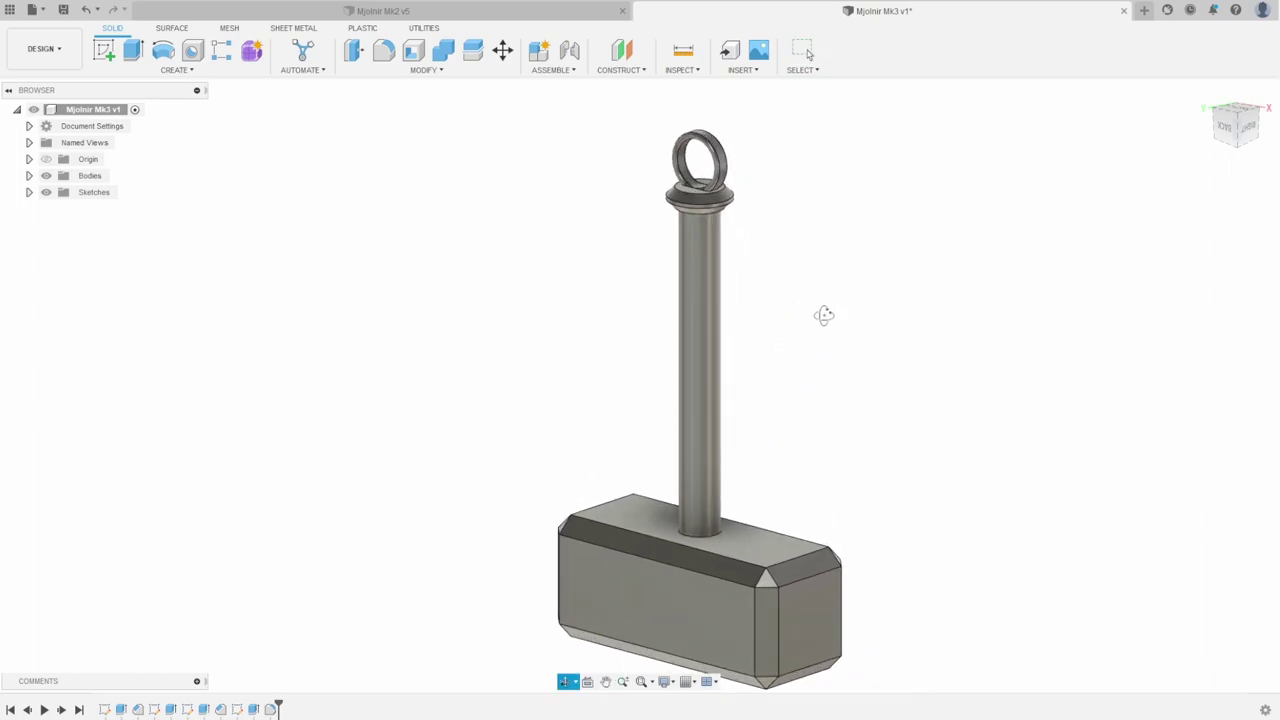
{"action": "mouse_move", "coordinate": [823, 315]}
{"action": "left_mouse_down"}
{"action": "mouse_move", "coordinate": [846, 297]}
{"action": "mouse_move", "coordinate": [834, 315]}
{"action": "left_mouse_up"}
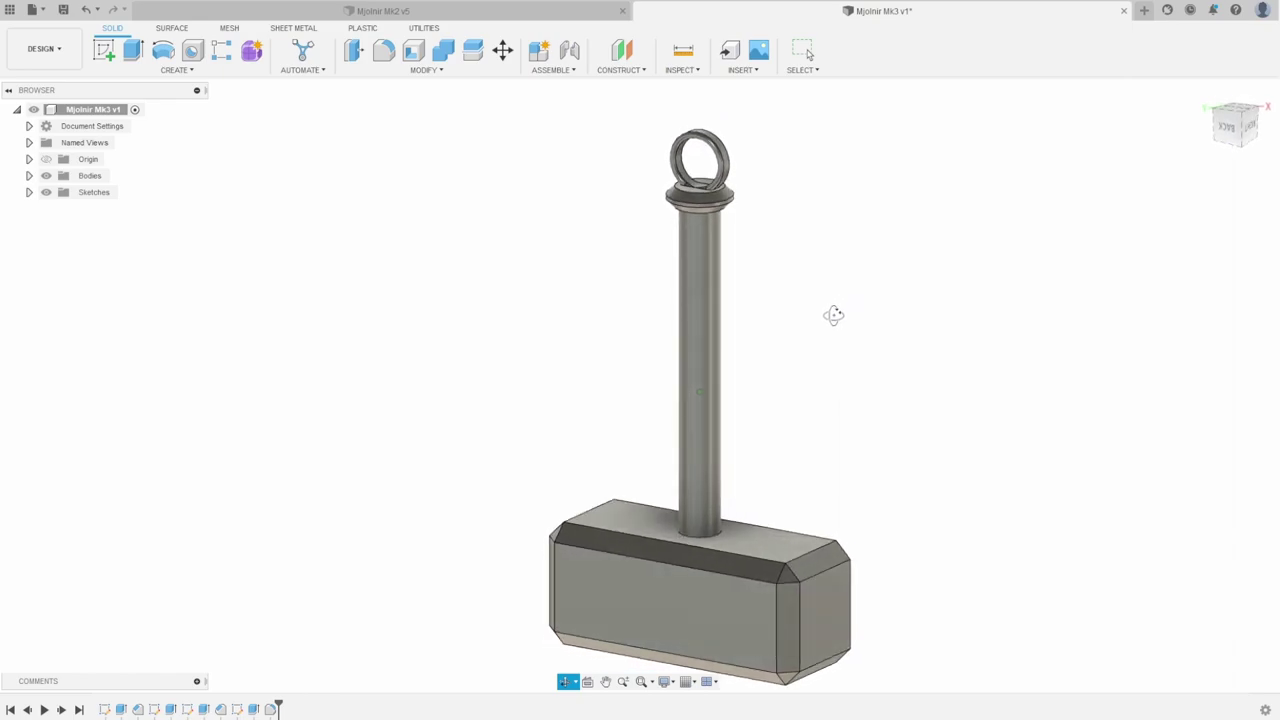
{"action": "key", "text": "Escape"}
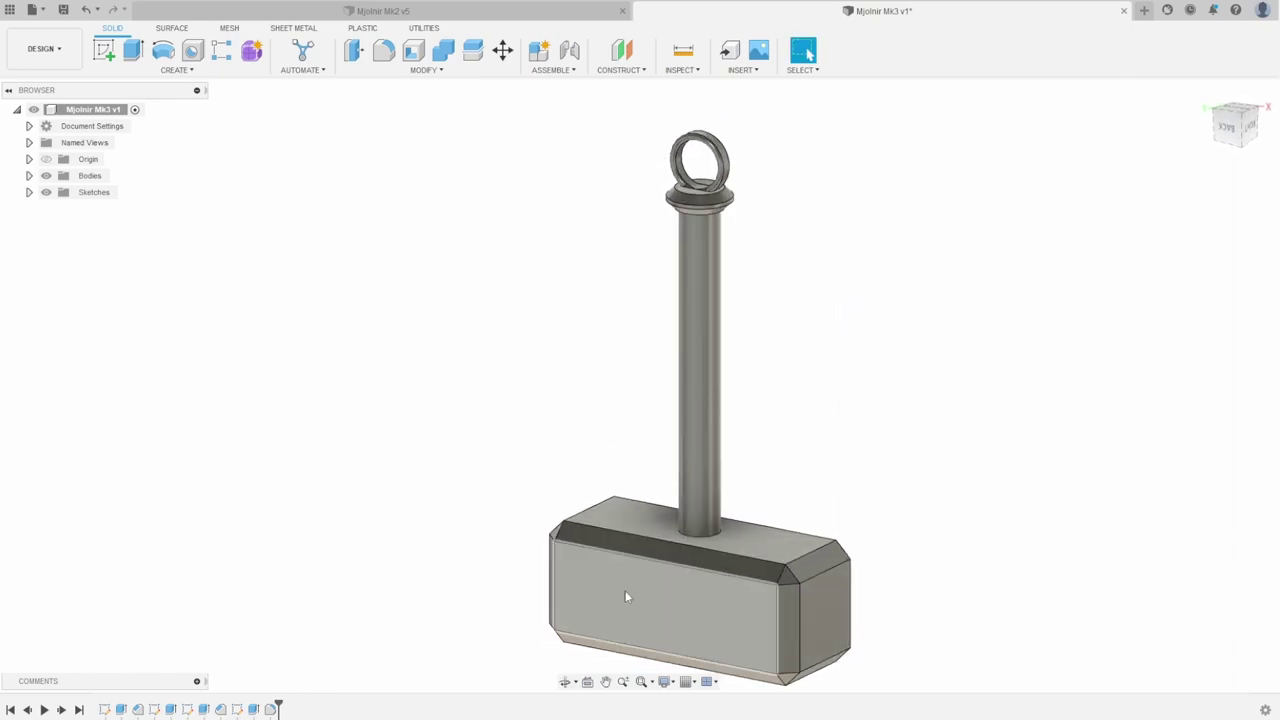
{"action": "left_click", "coordinate": [64, 9]}
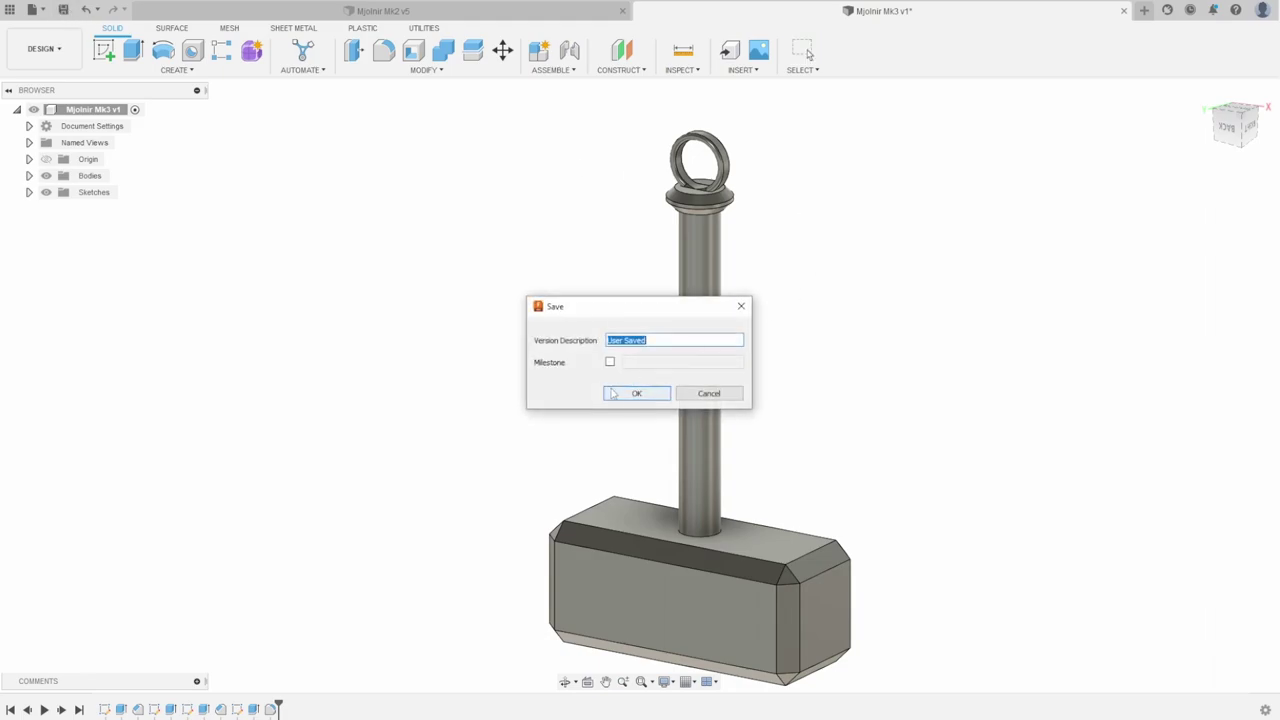
{"action": "left_click", "coordinate": [625, 393]}
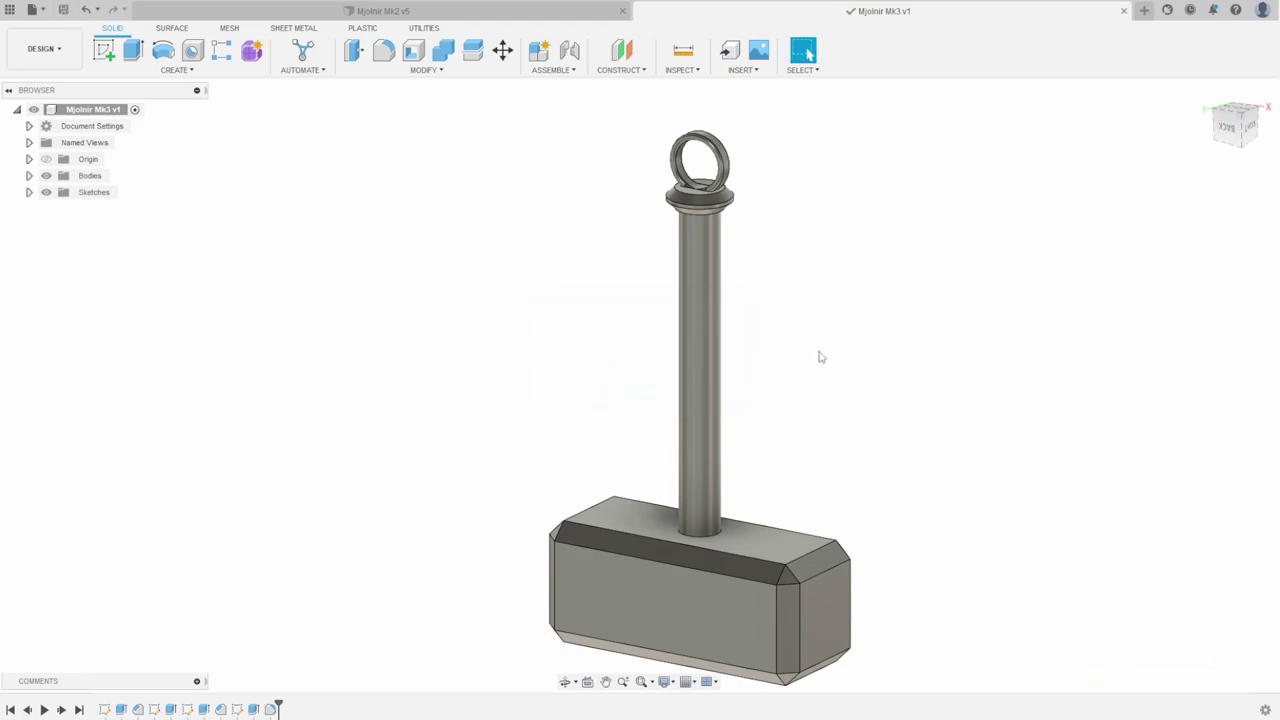